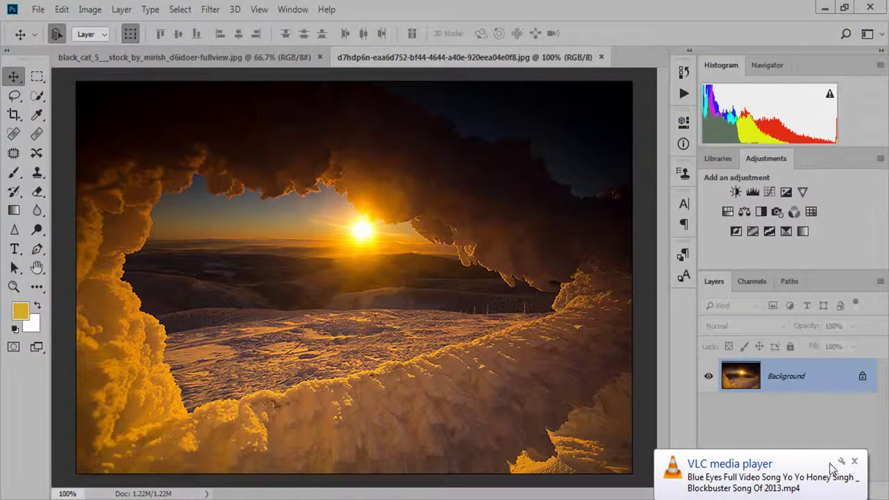
Step: Dismiss the VLC popup and swap the locked Background for an editable Background copy layer
click(854, 462)
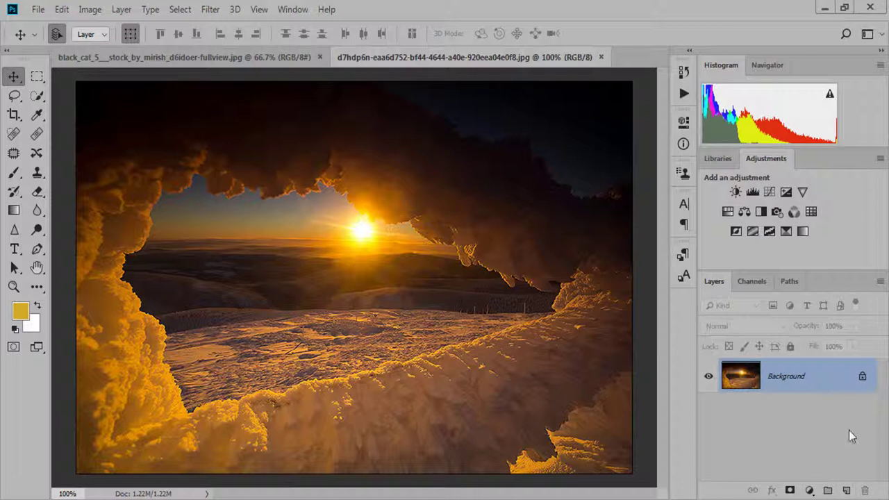
drag(835, 390, 846, 490)
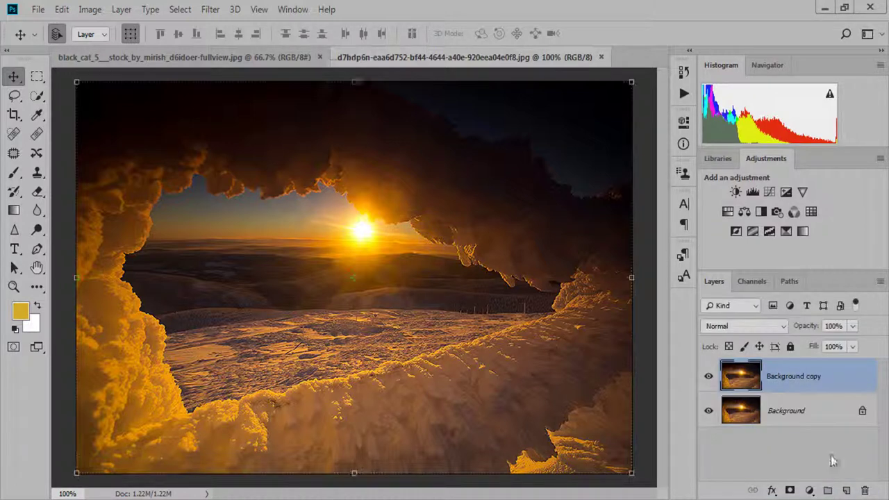
click(837, 413)
key(Delete)
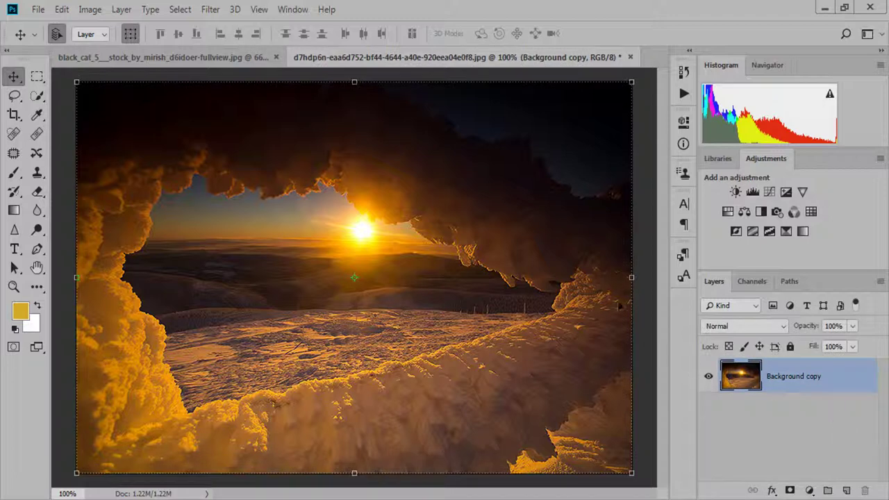
click(809, 490)
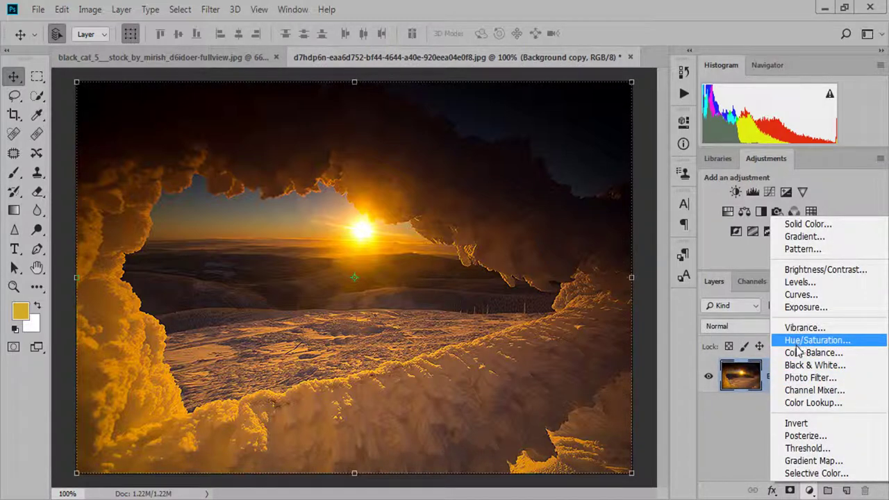
Step: Add a colorized Hue/Saturation layer with Hue 256, Saturation 63, Lightness +3
click(817, 340)
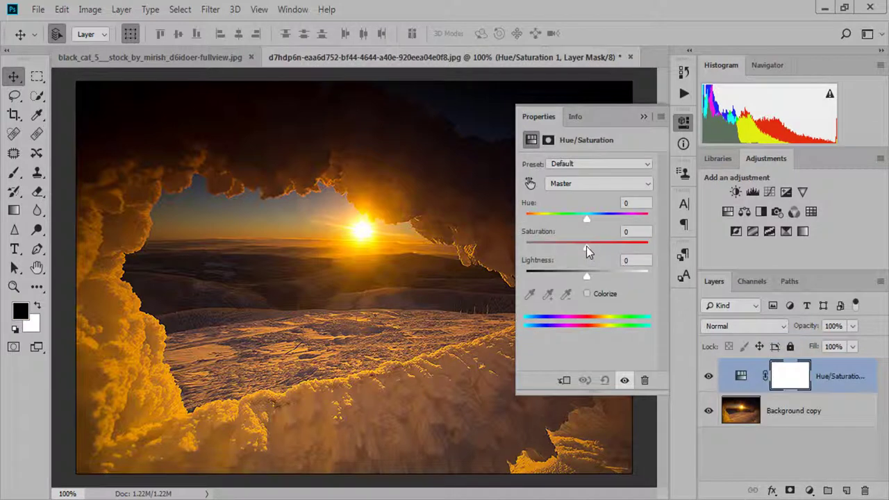
click(585, 245)
drag(586, 245, 570, 243)
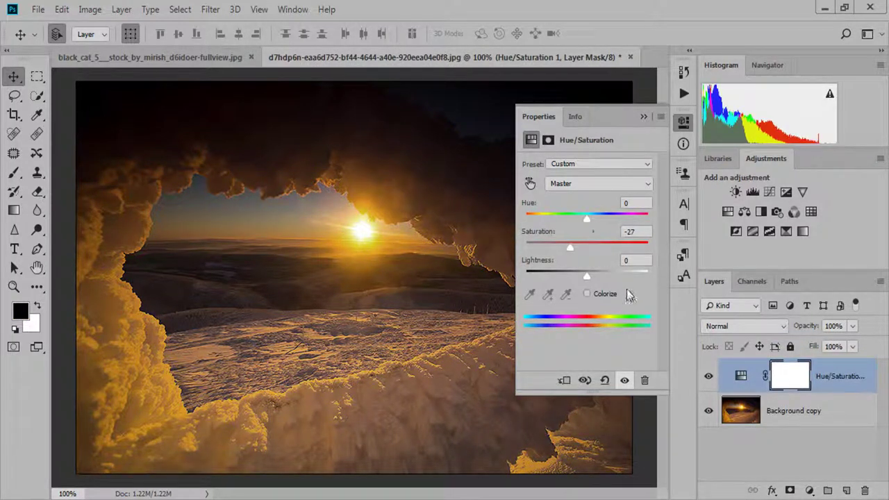
click(587, 294)
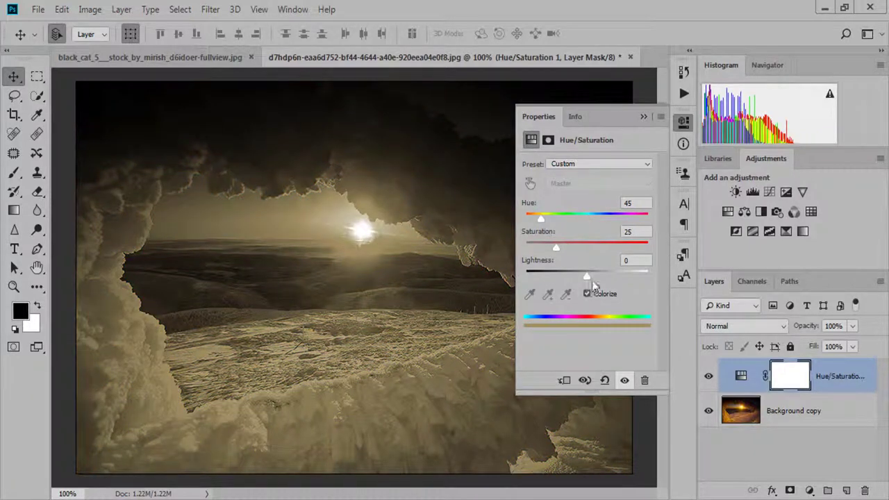
mouse_move(544, 217)
mouse_down()
mouse_move(569, 221)
mouse_move(596, 241)
mouse_move(578, 245)
mouse_move(590, 250)
mouse_up()
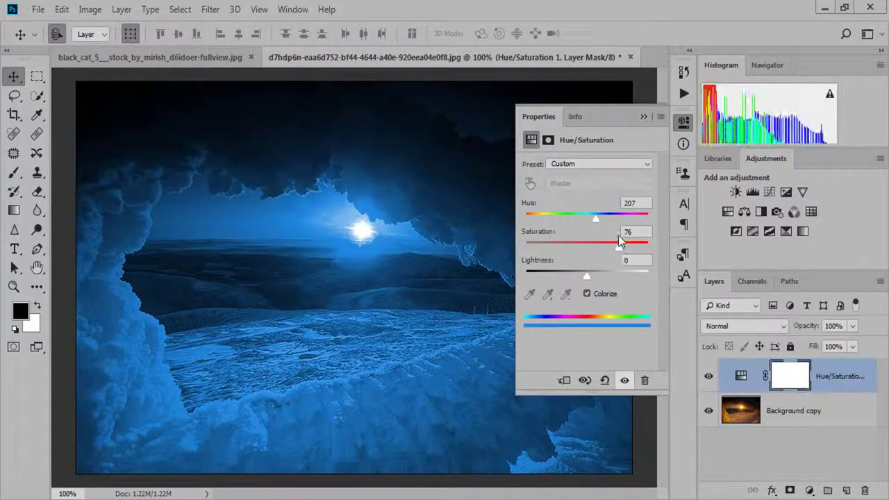
drag(595, 217, 602, 221)
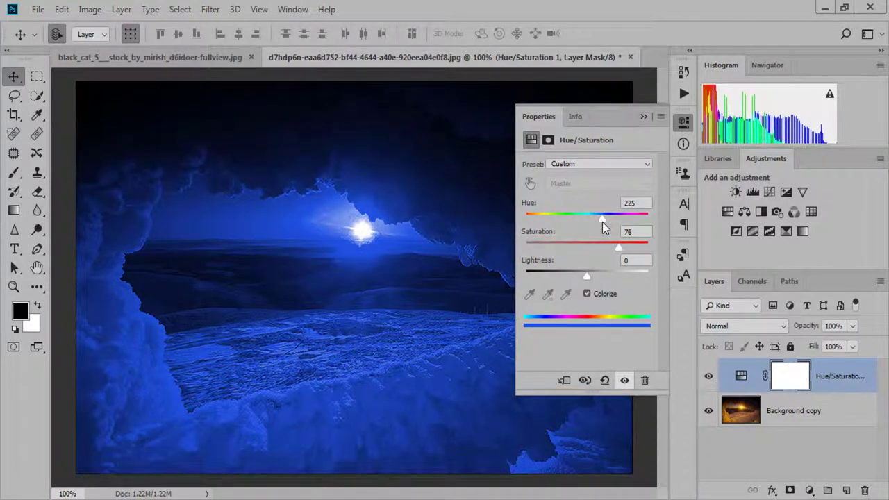
mouse_move(602, 222)
mouse_down()
mouse_move(551, 229)
mouse_move(625, 247)
mouse_move(614, 251)
mouse_up()
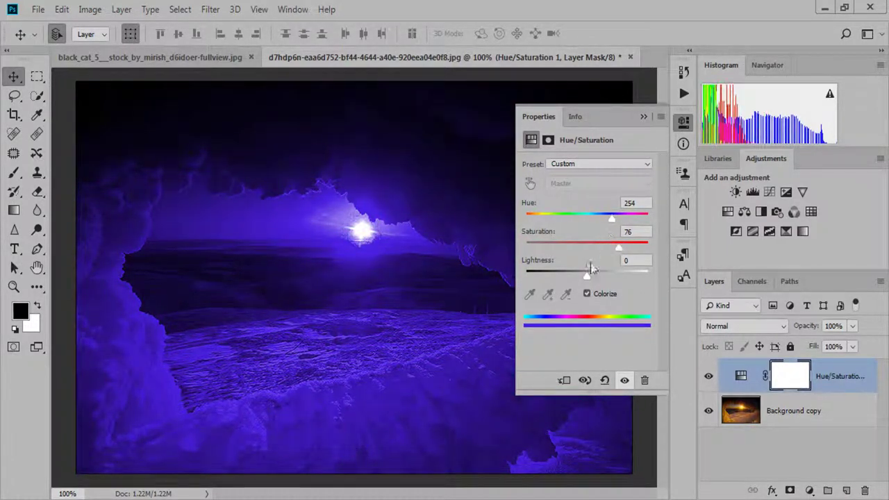
drag(619, 249, 598, 248)
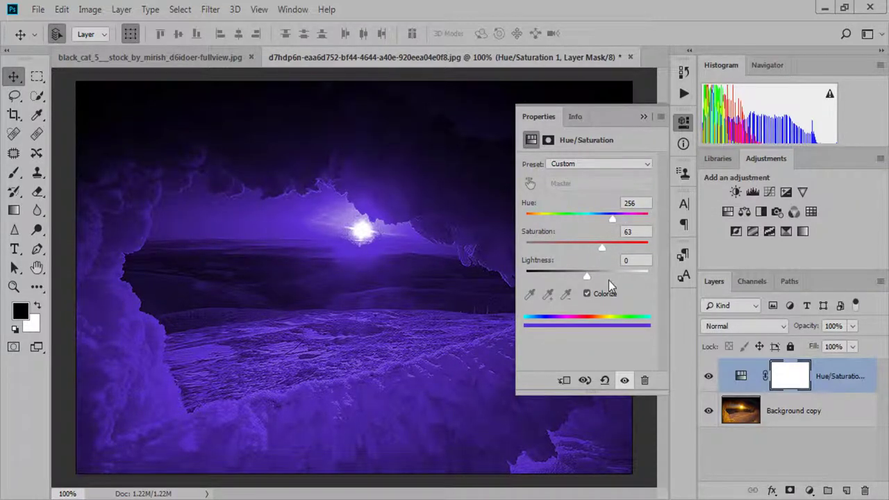
drag(589, 276, 589, 273)
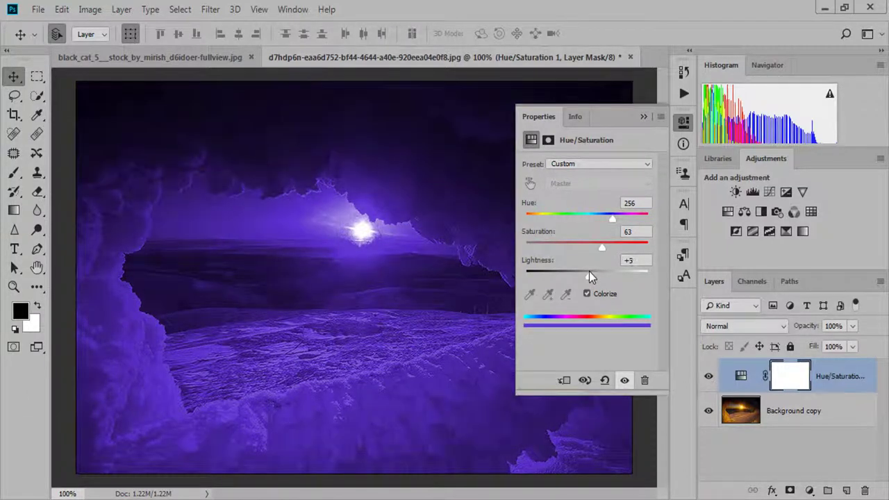
click(643, 117)
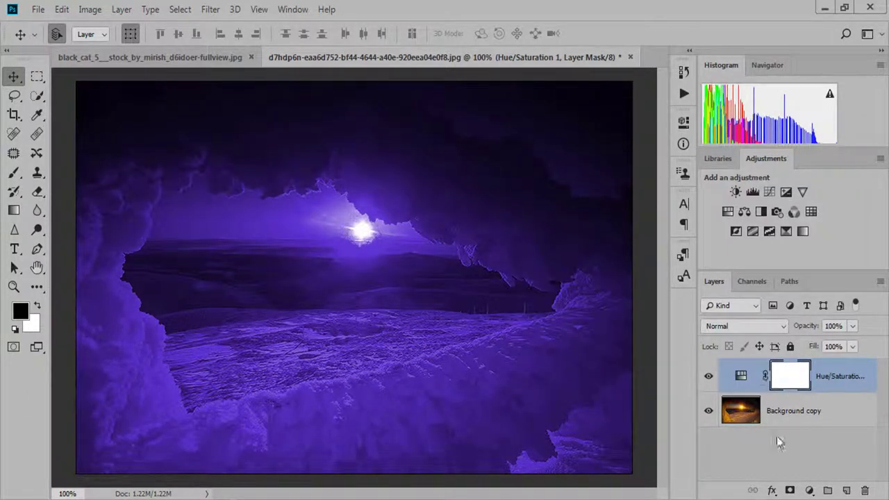
click(809, 491)
Step: Add a Curves adjustment with a raised midpoint to brighten the scene
click(800, 301)
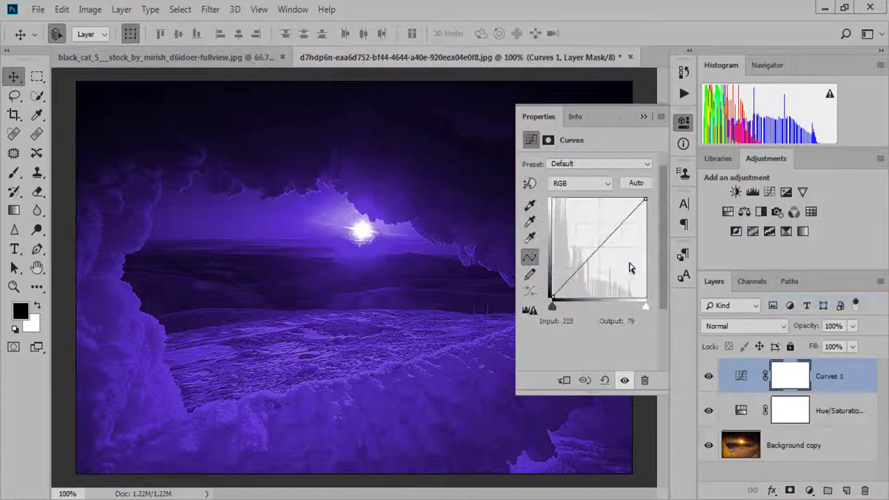
drag(595, 256, 591, 242)
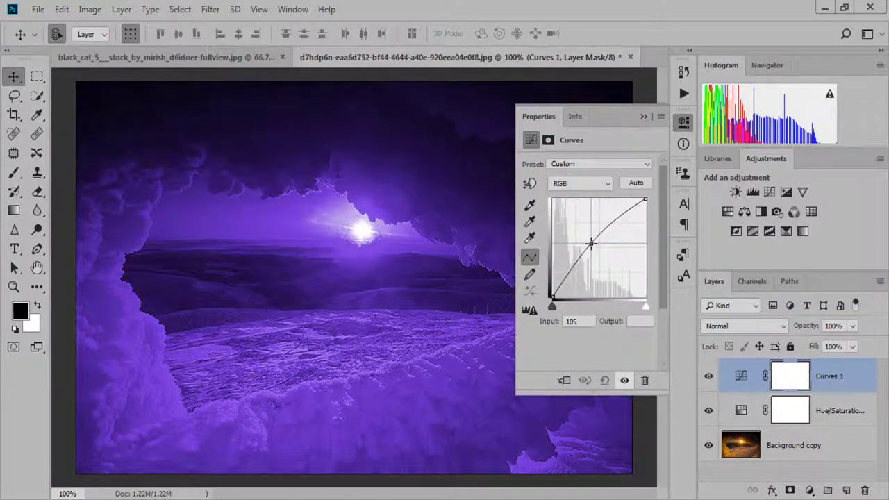
click(642, 116)
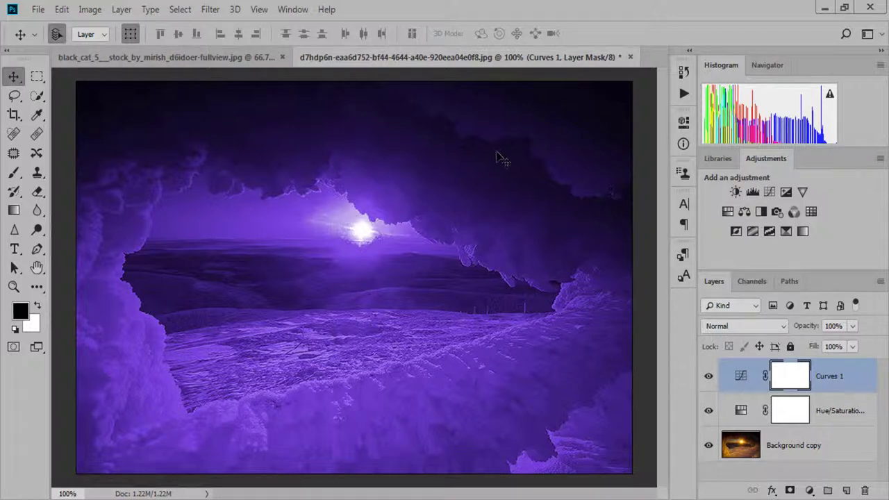
Step: Add a Color Balance layer with midtones Cyan-Red -25 and Yellow-Blue +17
click(809, 490)
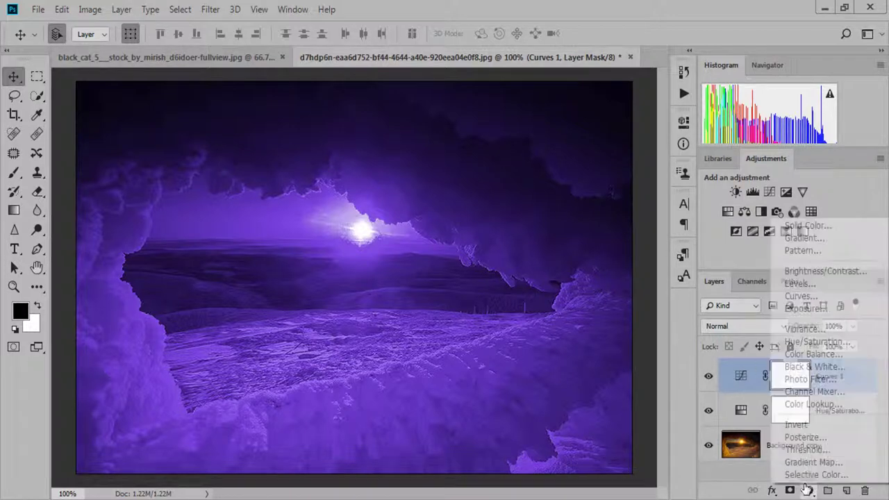
click(798, 355)
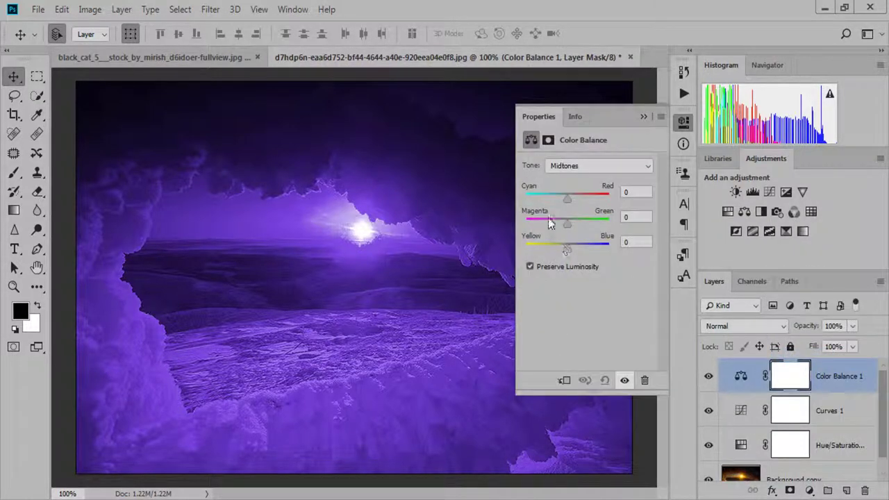
drag(568, 197, 566, 197)
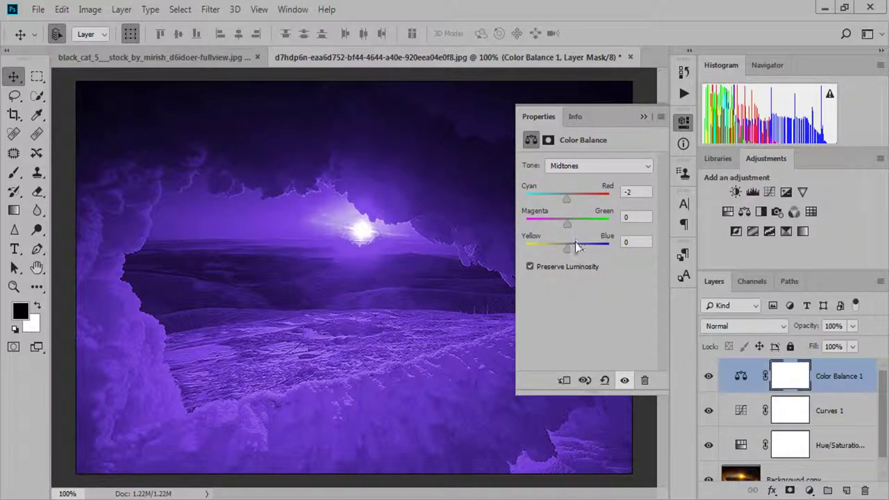
mouse_move(575, 242)
mouse_down()
mouse_move(566, 243)
mouse_move(574, 245)
mouse_up()
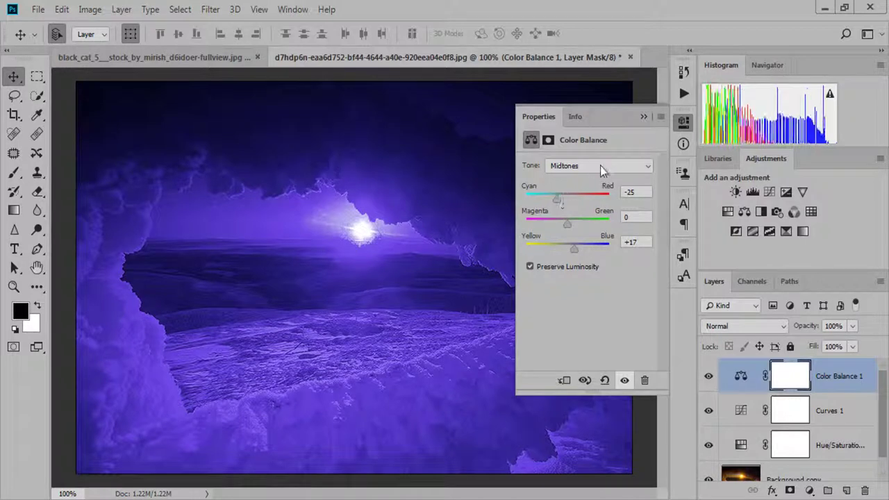
click(642, 116)
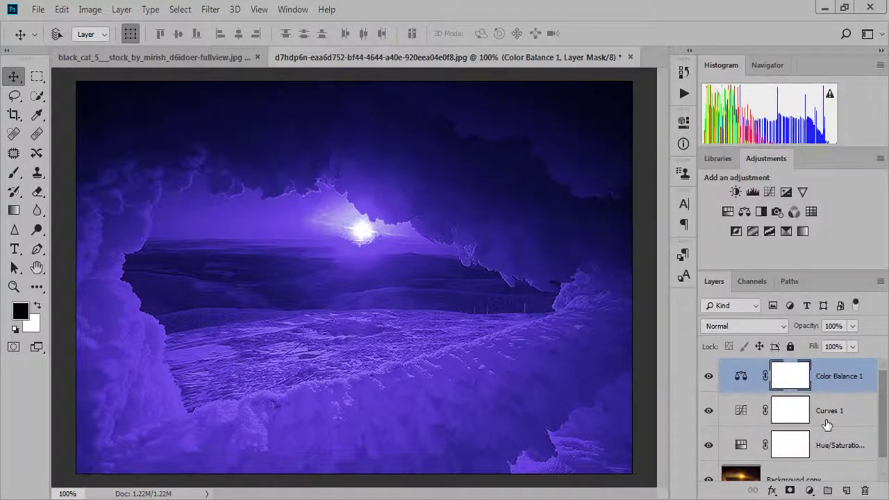
shift+click(830, 445)
right_click(829, 445)
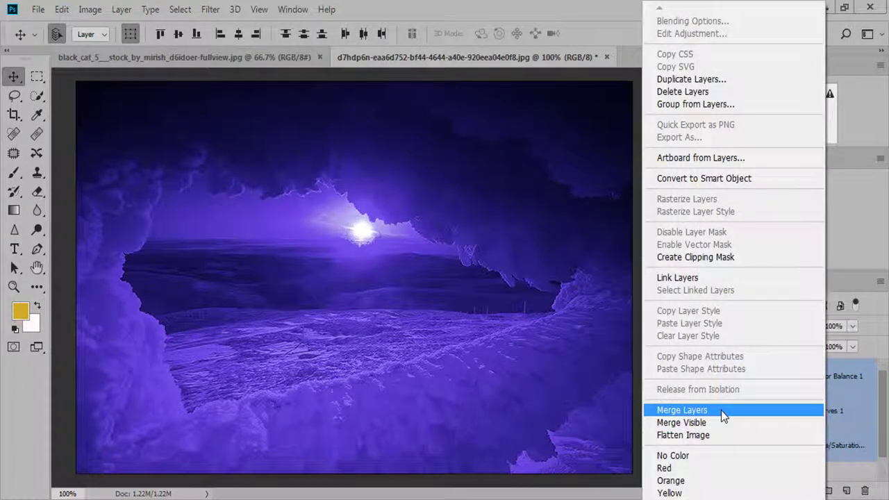
click(682, 410)
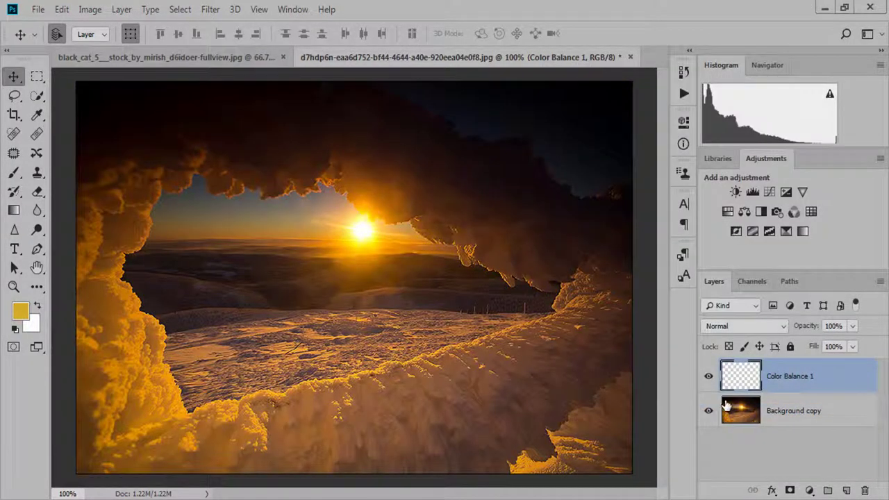
key(ctrl+z)
click(836, 451)
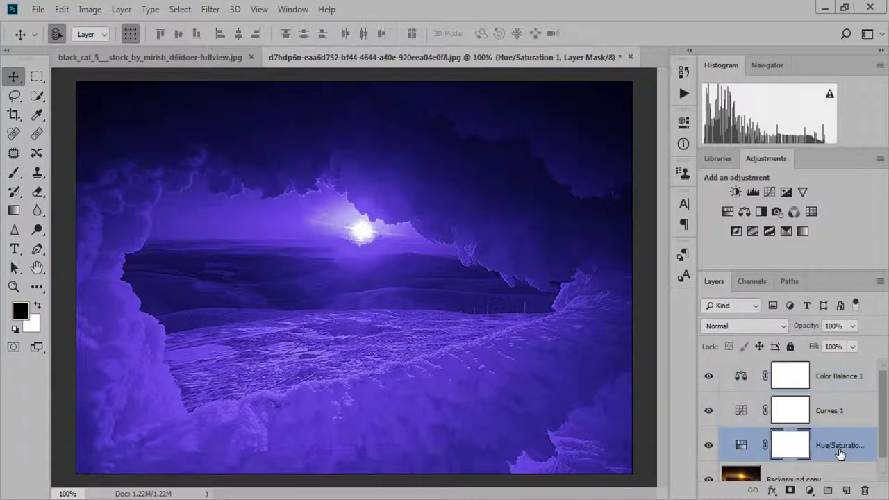
scroll(782, 409, down, 1)
click(789, 468)
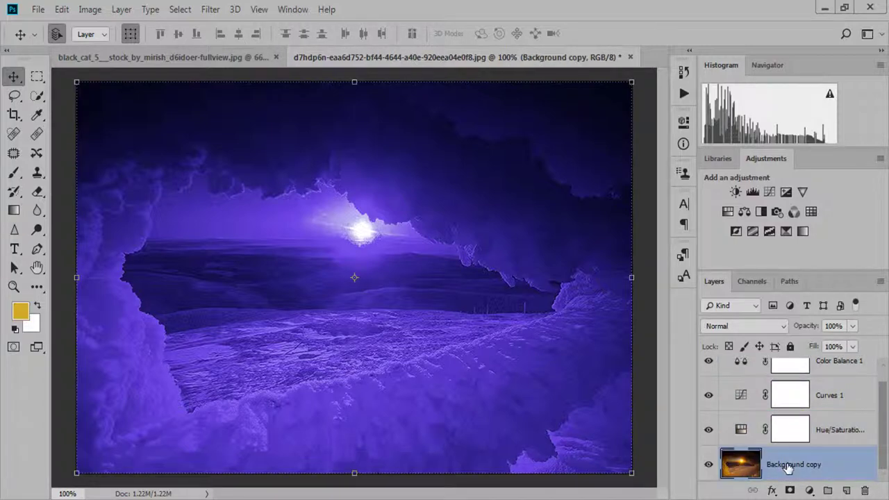
key(i)
key(ctrl+b)
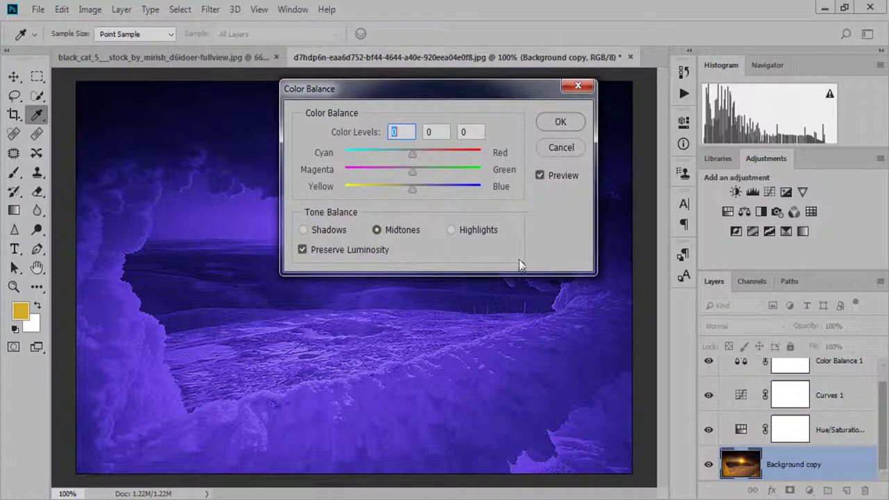
drag(496, 97, 673, 109)
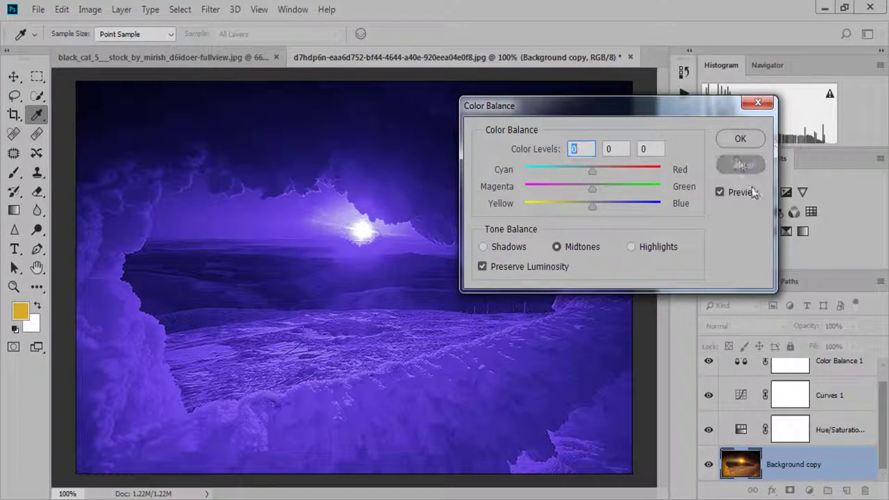
key(Escape)
key(v)
click(790, 430)
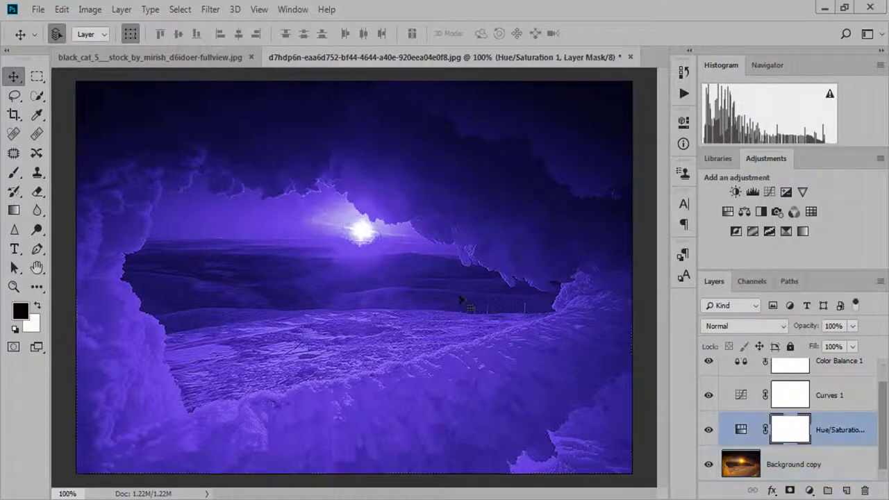
click(14, 172)
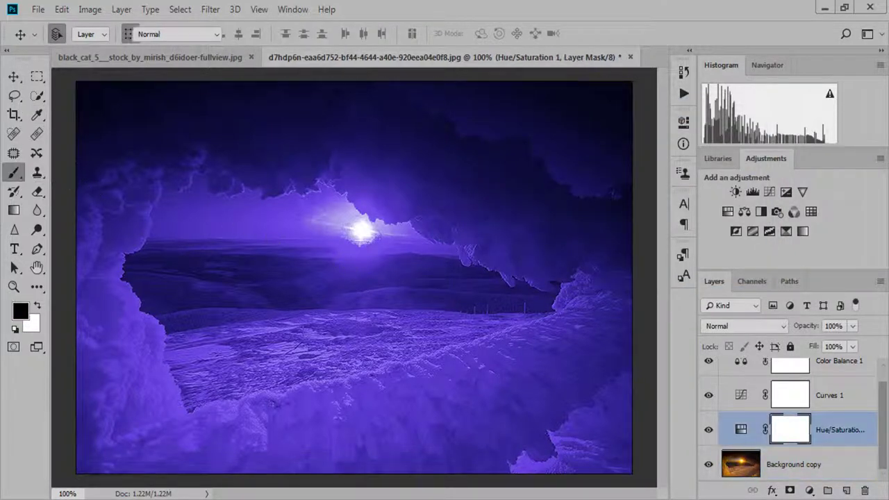
key(bracketright)
key(bracketright)
key(bracketright)
key(bracketright)
click(361, 232)
click(363, 234)
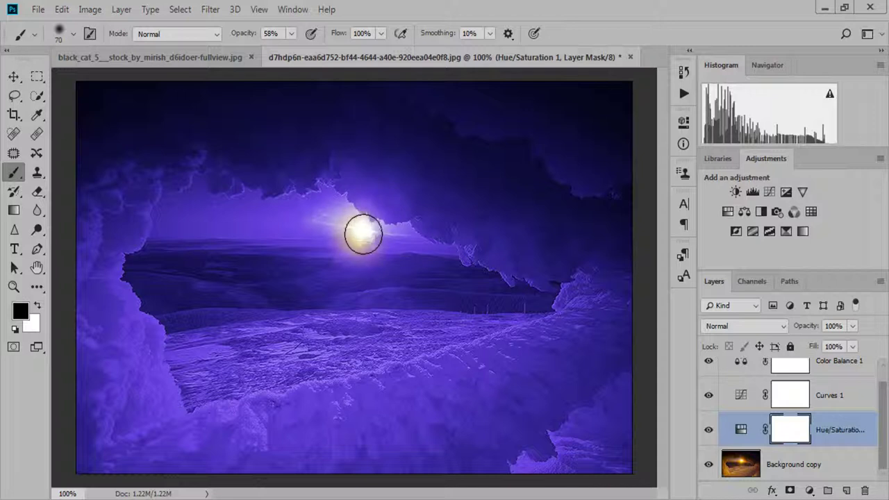
key(ctrl+z)
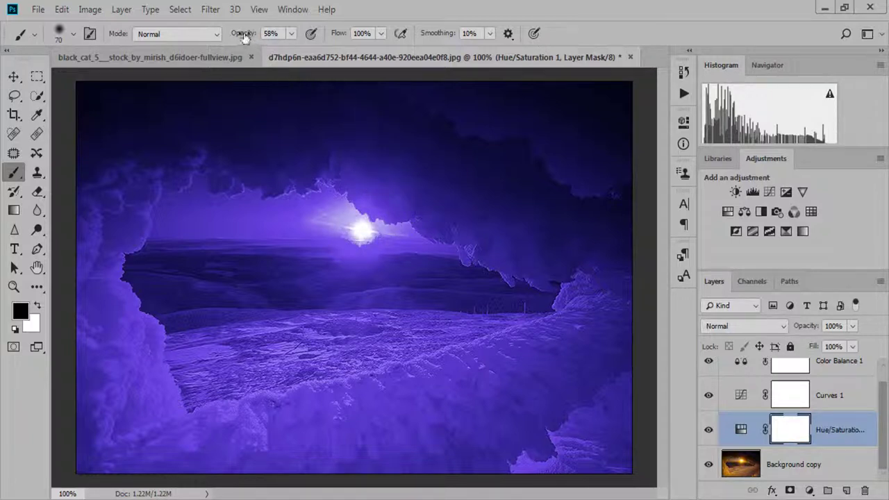
drag(244, 38, 229, 35)
key(bracketright)
key(bracketright)
key(bracketright)
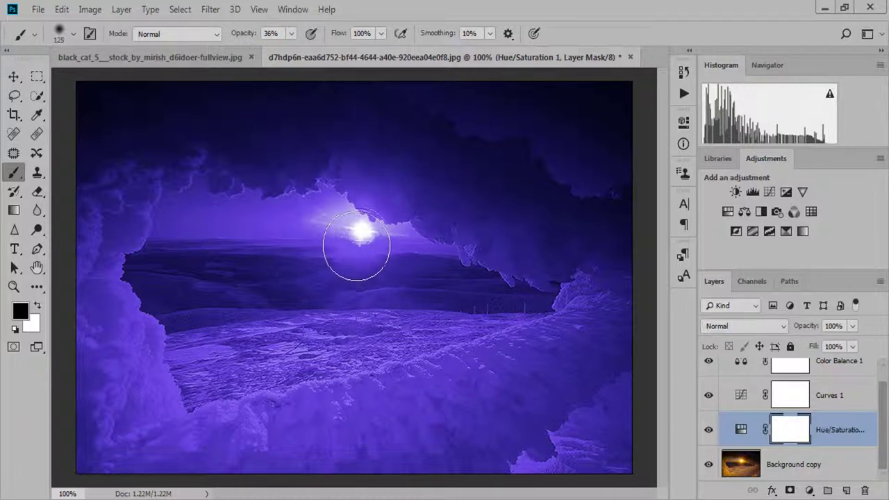
drag(356, 247, 357, 258)
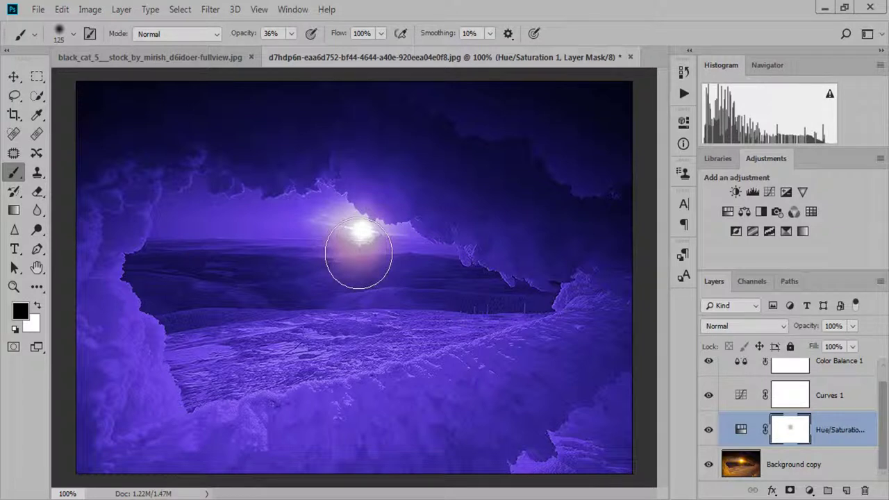
key(ctrl+z)
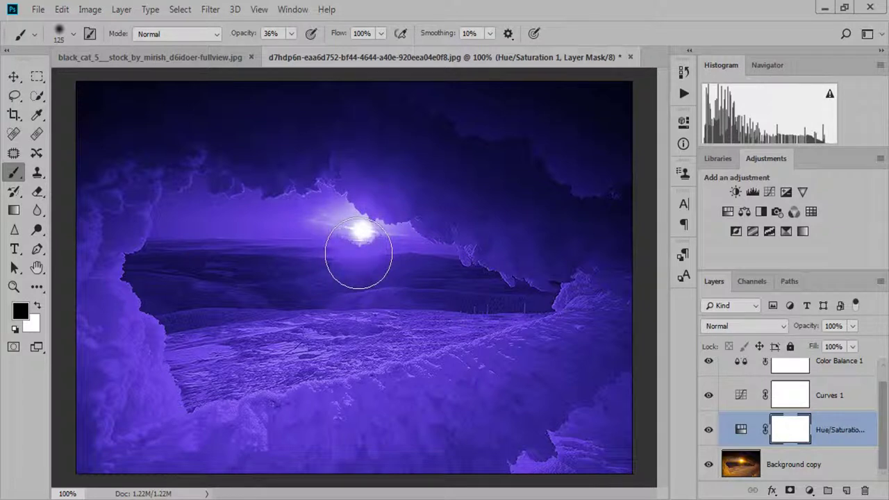
Step: Draw a closed Pen path fanning from the sun down around the snowy foreground
click(36, 248)
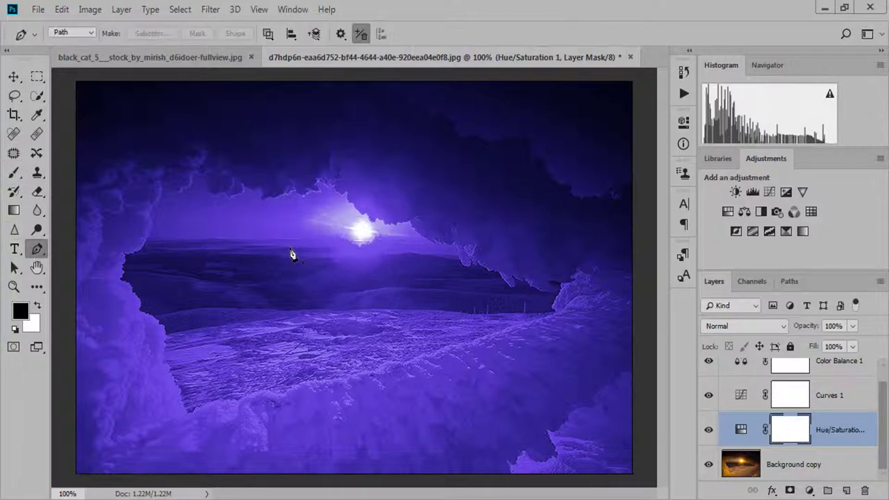
click(356, 212)
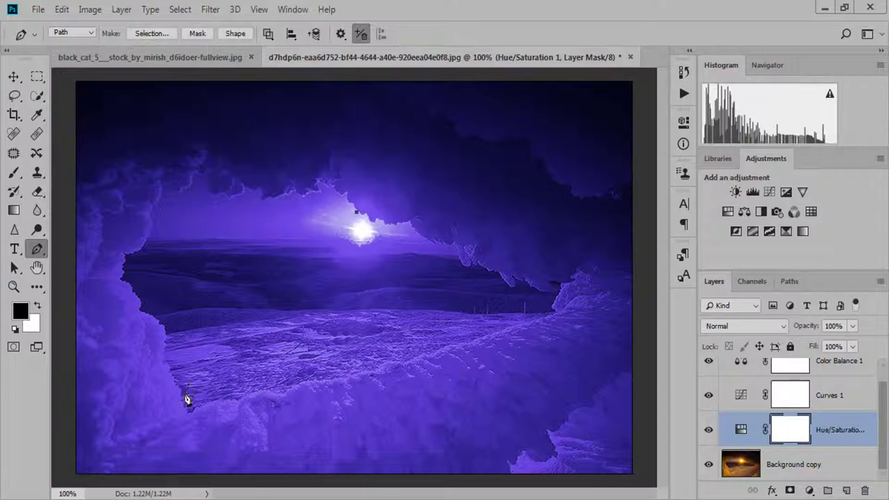
click(173, 361)
drag(202, 309, 204, 281)
click(102, 279)
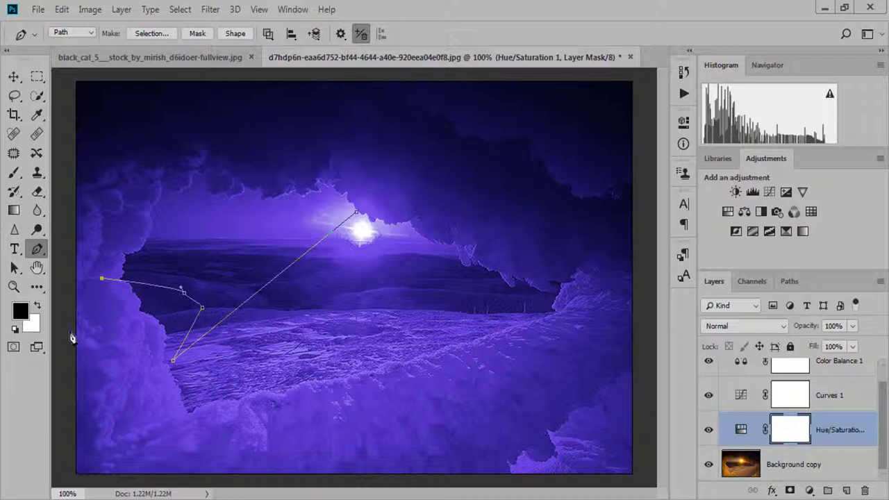
click(69, 337)
click(84, 413)
mouse_move(155, 483)
mouse_down()
mouse_move(329, 482)
mouse_move(433, 411)
mouse_move(417, 315)
mouse_move(367, 281)
mouse_move(363, 267)
mouse_up()
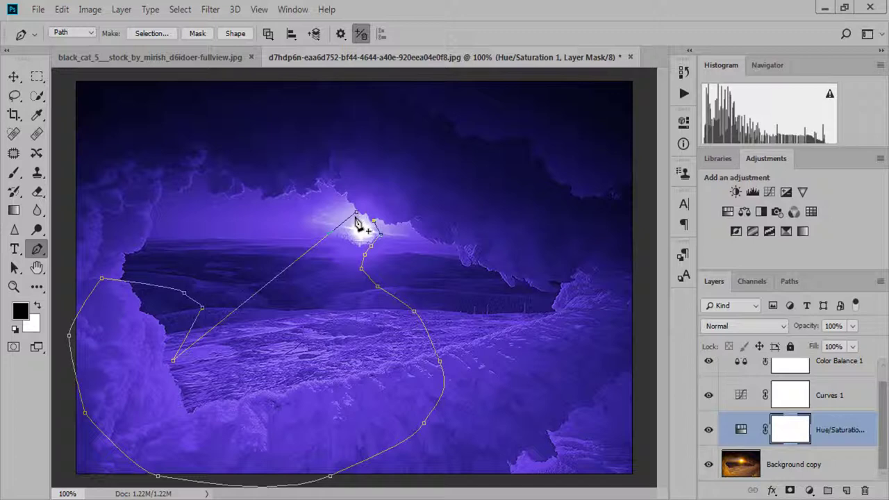
Step: Convert the path into a selection with Feather Radius 0
click(156, 34)
click(508, 122)
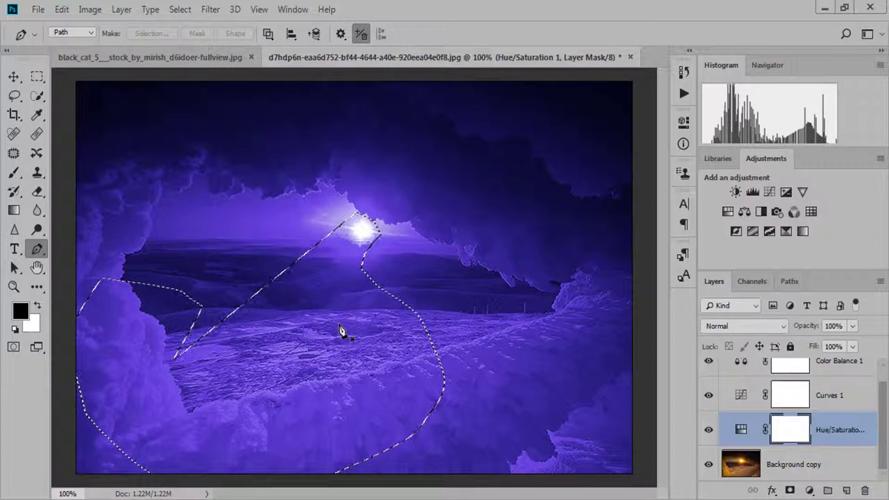
key(b)
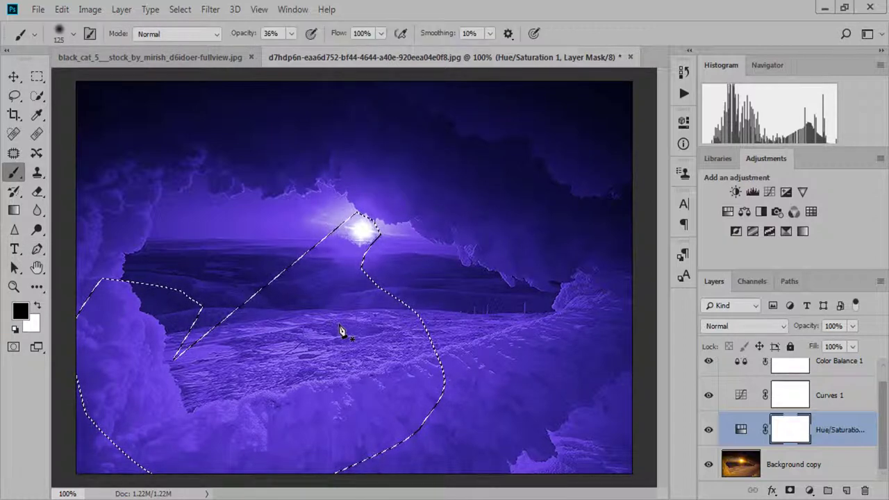
Step: Paint black inside the wedge on the mask with a 300 brush at 23% opacity, then deselect
key(bracketright)
key(bracketright)
key(bracketright)
key(ctrl+minus)
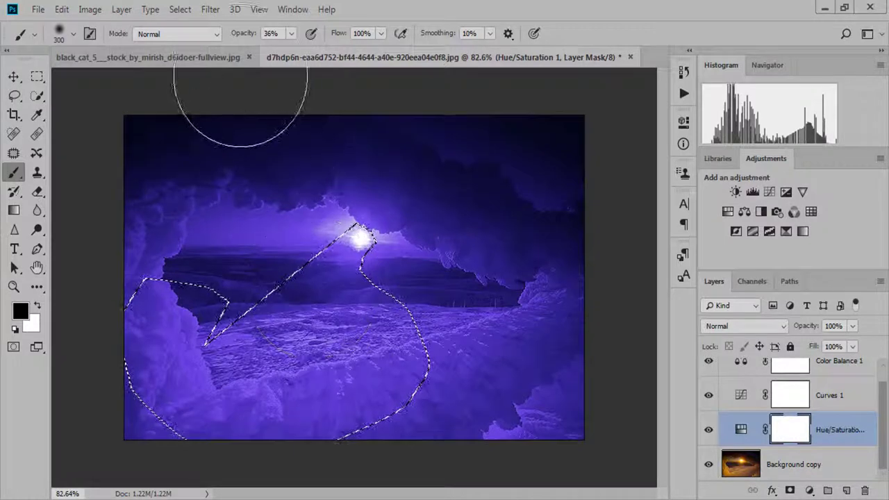
drag(255, 33, 247, 33)
drag(160, 389, 206, 386)
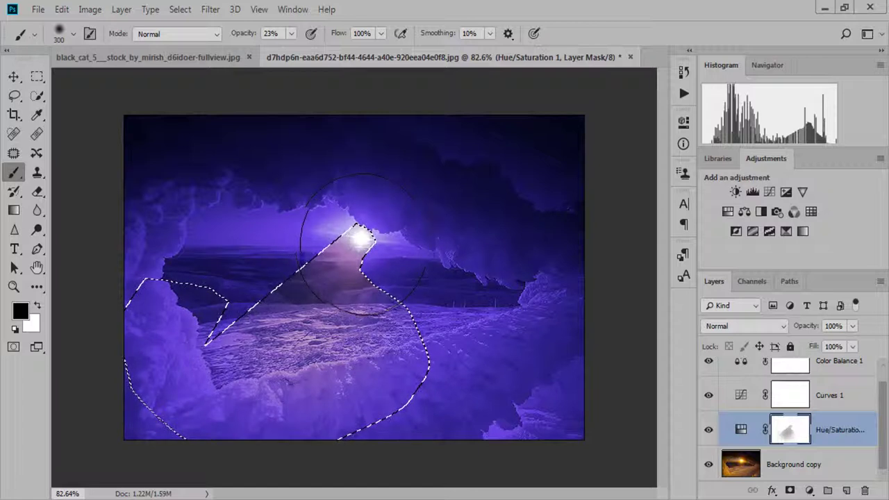
key(bracketleft)
key(bracketleft)
key(bracketleft)
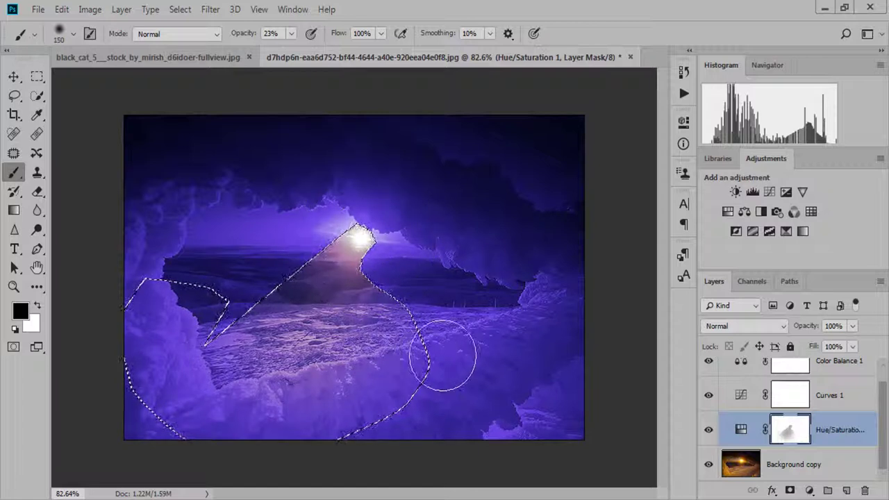
key(ctrl+d)
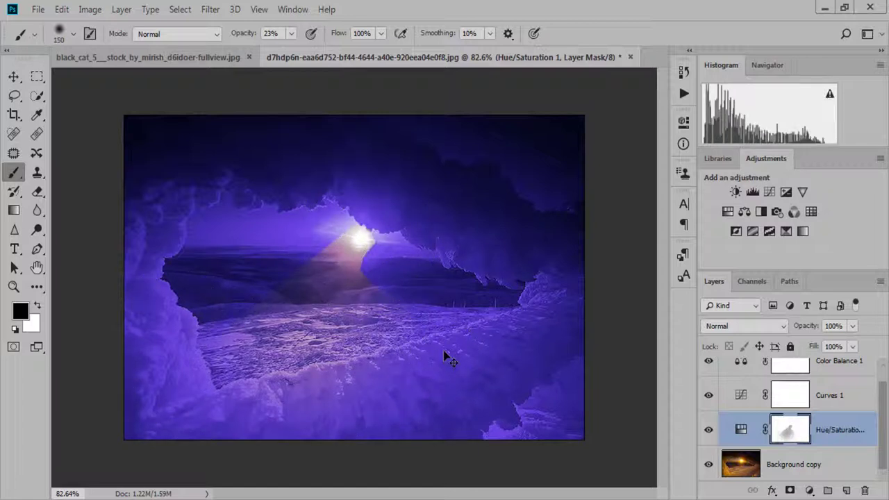
Step: Zoom in and softly paint along the beam's edge with a roughly 35-pixel brush
alt+scroll(375, 280, up, 1)
alt+scroll(368, 282, up, 1)
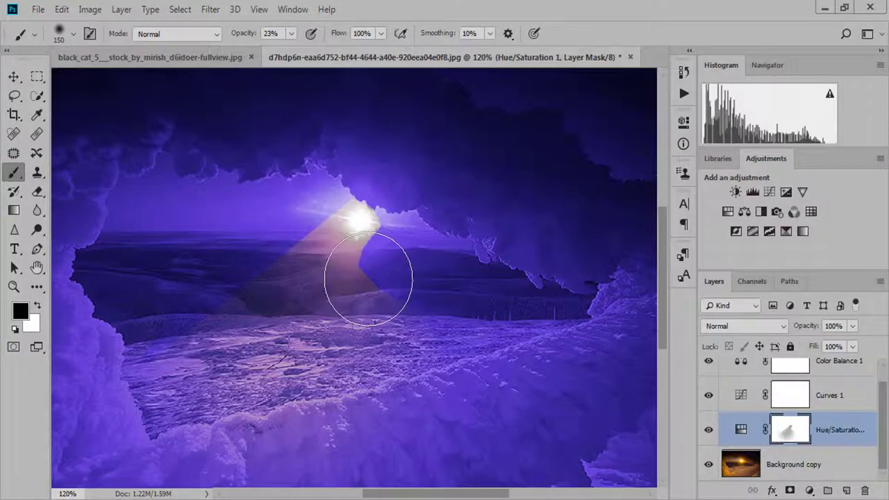
alt+scroll(368, 281, up, 1)
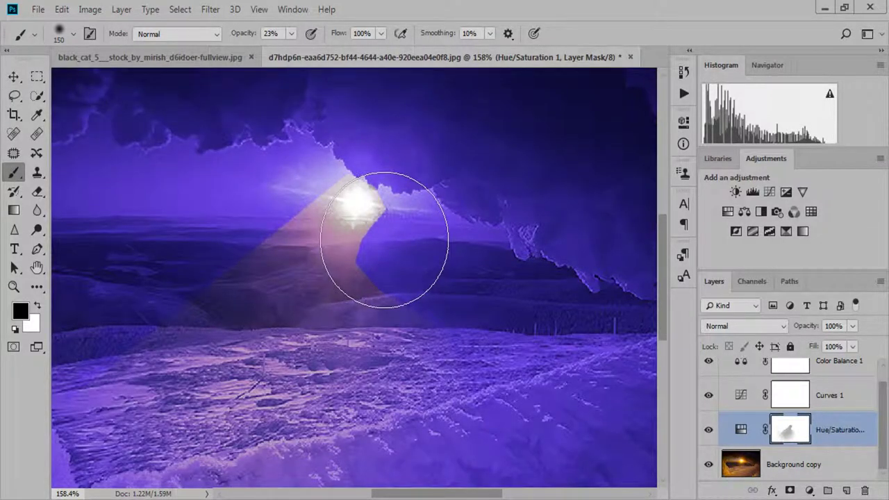
alt+scroll(369, 222, up, 1)
alt+scroll(389, 247, up, 1)
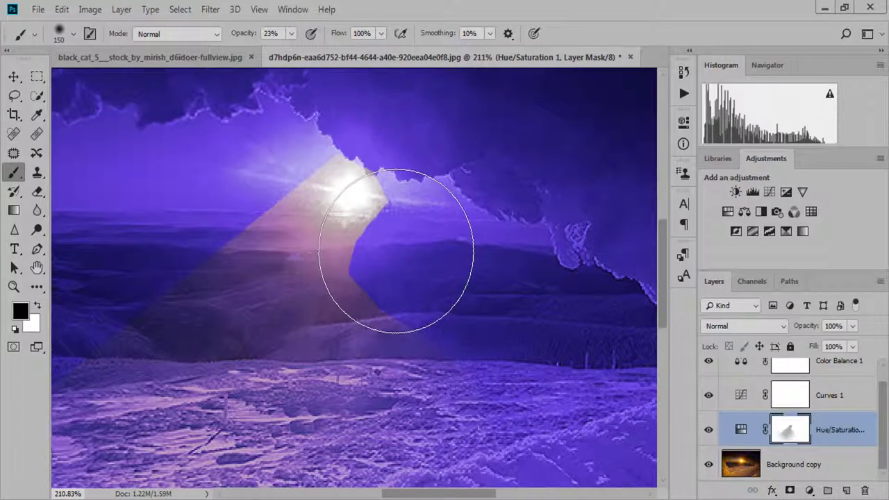
key(bracketleft)
key(bracketleft)
key(bracketleft)
key(bracketleft)
key(bracketleft)
key(bracketleft)
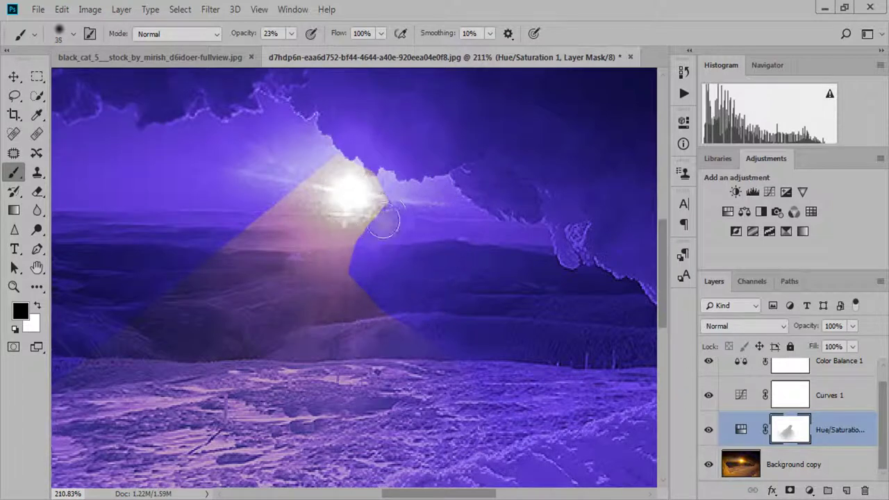
key(bracketleft)
mouse_move(383, 220)
mouse_down()
mouse_move(369, 261)
mouse_move(372, 249)
mouse_up()
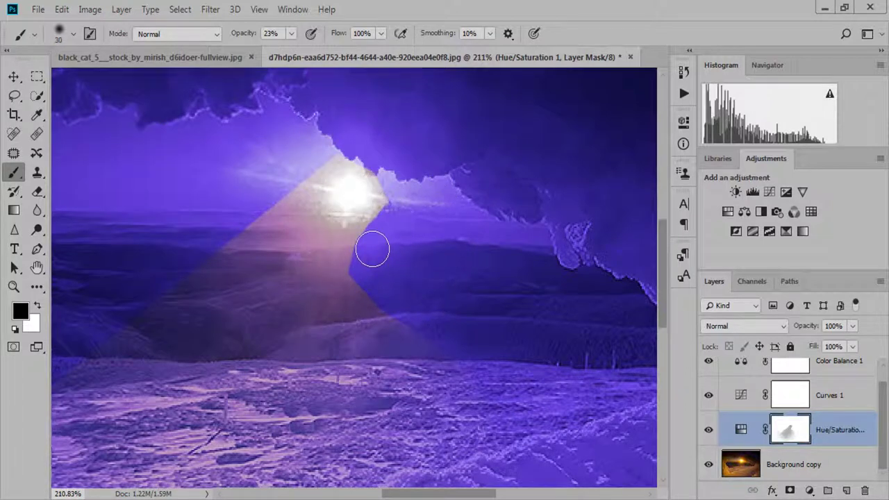
Step: Switch to white and soften the beam edges beside the sun with a size-9 brush at 27% opacity
key(x)
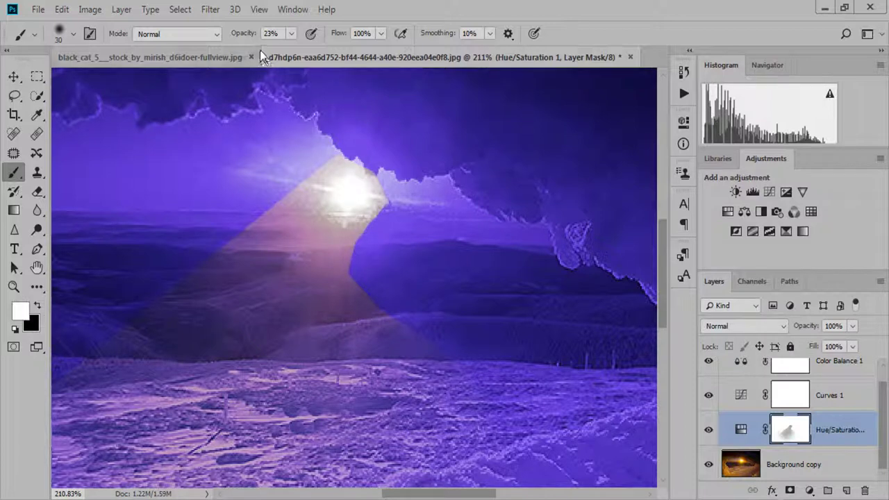
drag(244, 33, 240, 35)
mouse_move(357, 175)
mouse_down()
mouse_move(381, 207)
mouse_move(366, 254)
mouse_move(389, 194)
mouse_up()
scroll(389, 196, up, 3)
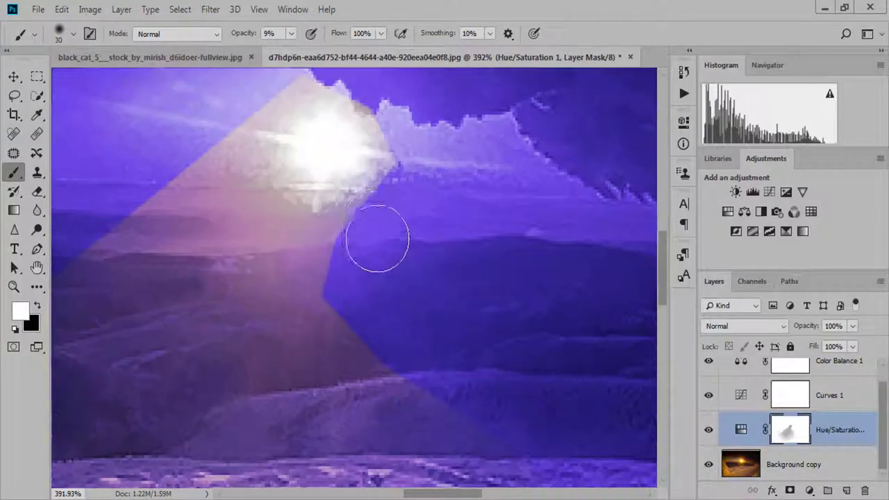
key(bracketleft)
key(bracketleft)
key(bracketleft)
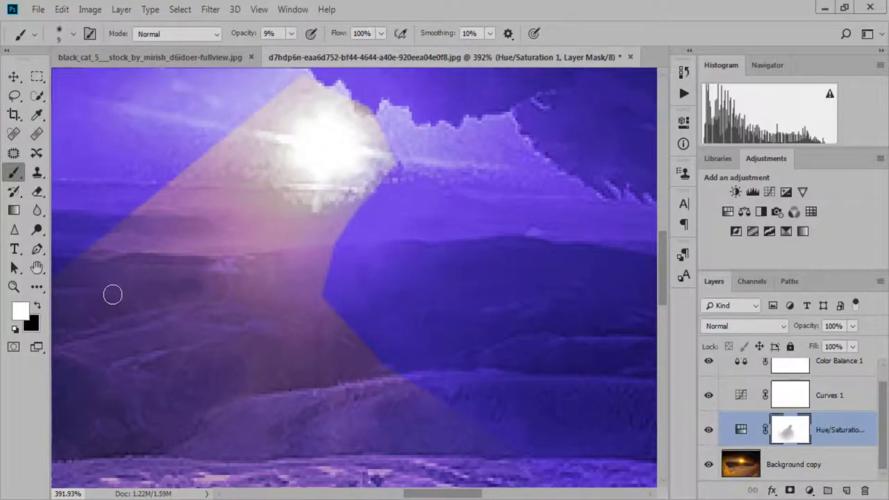
drag(243, 33, 270, 33)
drag(377, 165, 391, 165)
Step: Blend the beam's right edge further down with a size-8 brush at 55% opacity
key(bracketleft)
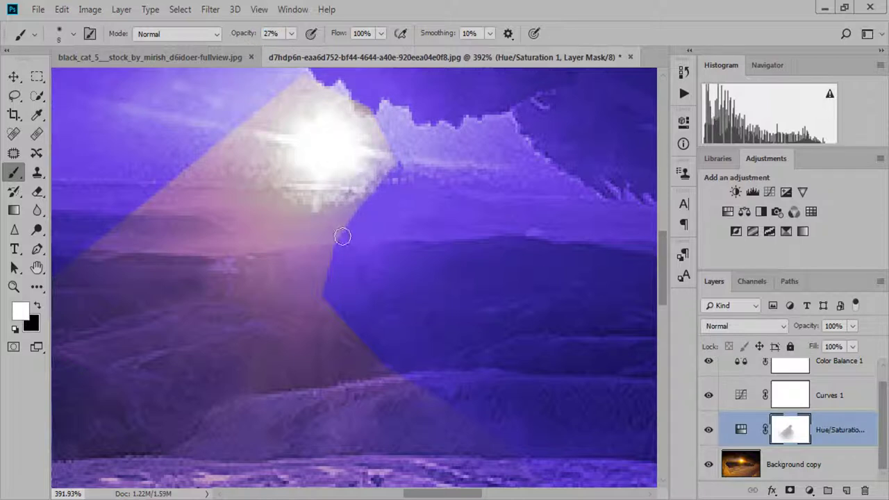
drag(343, 237, 361, 206)
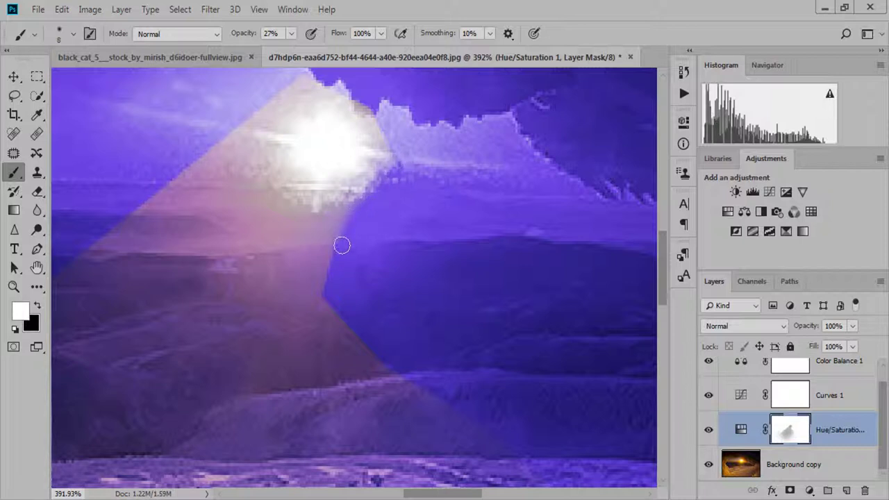
drag(243, 37, 263, 50)
drag(332, 238, 328, 278)
drag(352, 338, 370, 361)
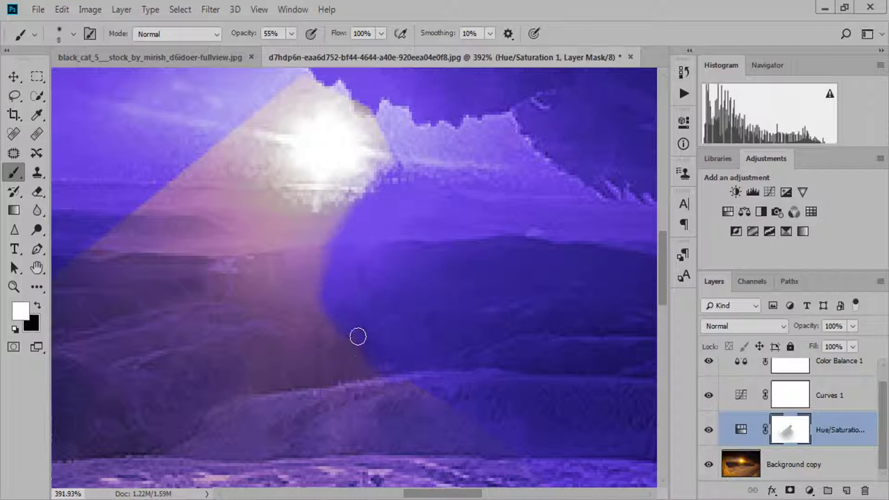
scroll(369, 239, down, 3)
scroll(341, 329, down, 2)
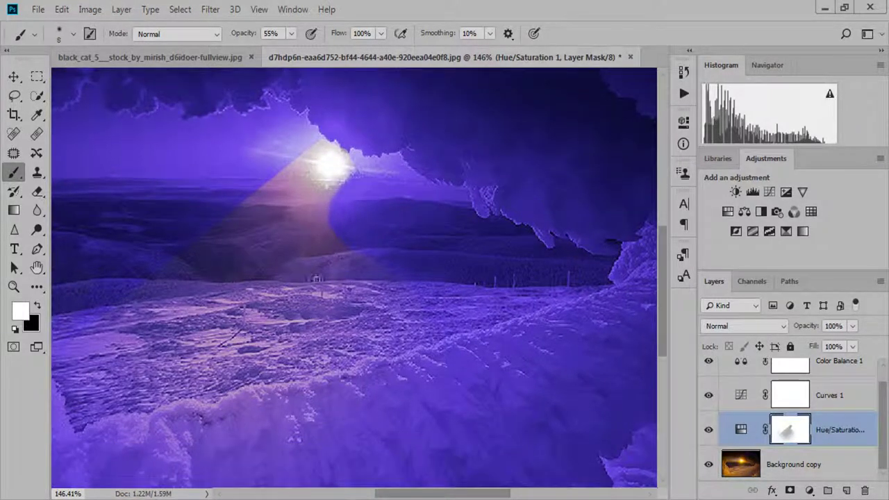
scroll(320, 139, up, 2)
scroll(321, 137, up, 2)
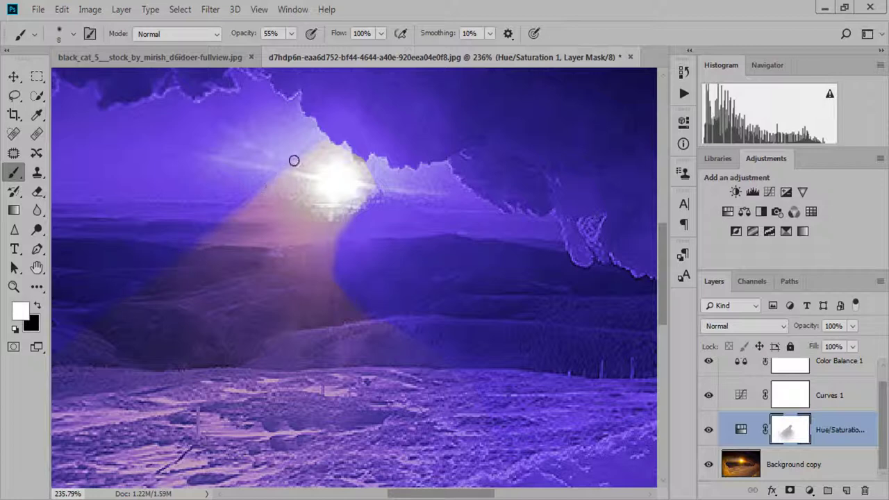
Step: Fit the image, open Gaussian Blur, then test a black mask stroke below the sun and undo it
key(ctrl+0)
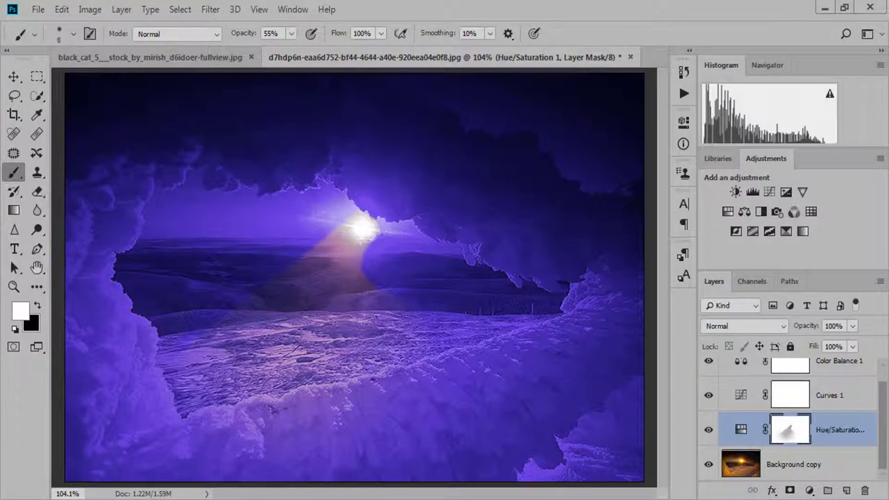
click(222, 10)
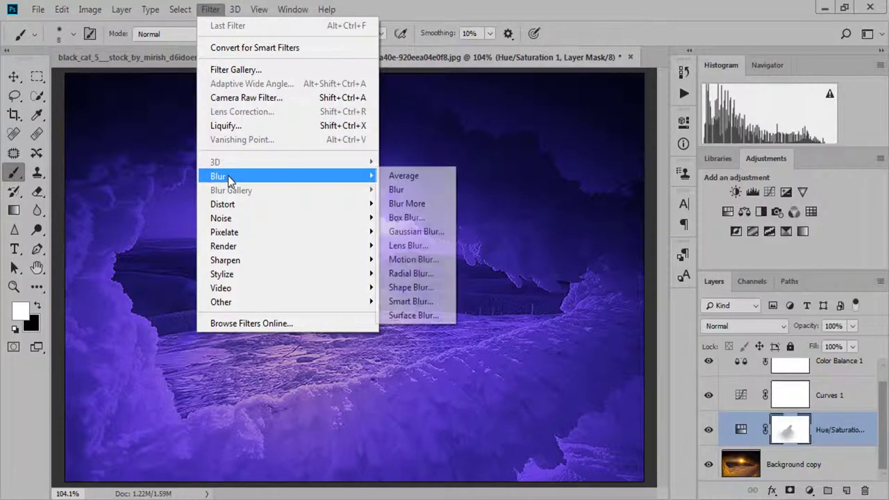
mouse_move(218, 176)
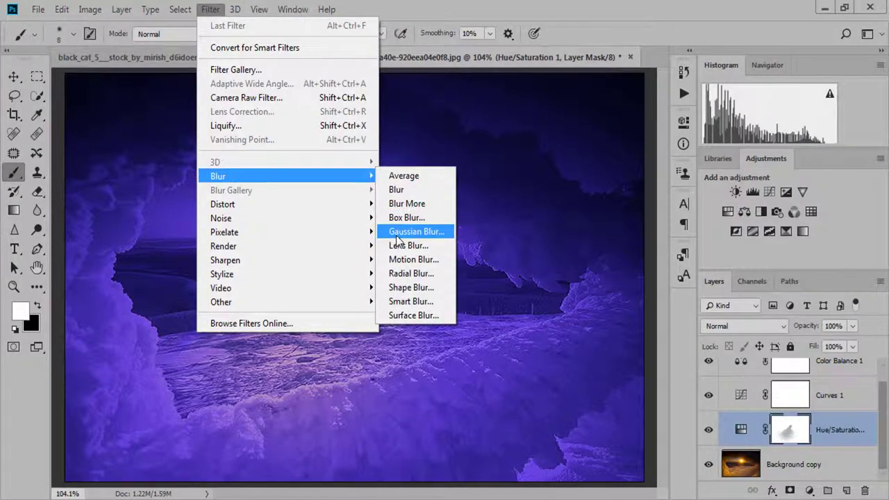
click(399, 232)
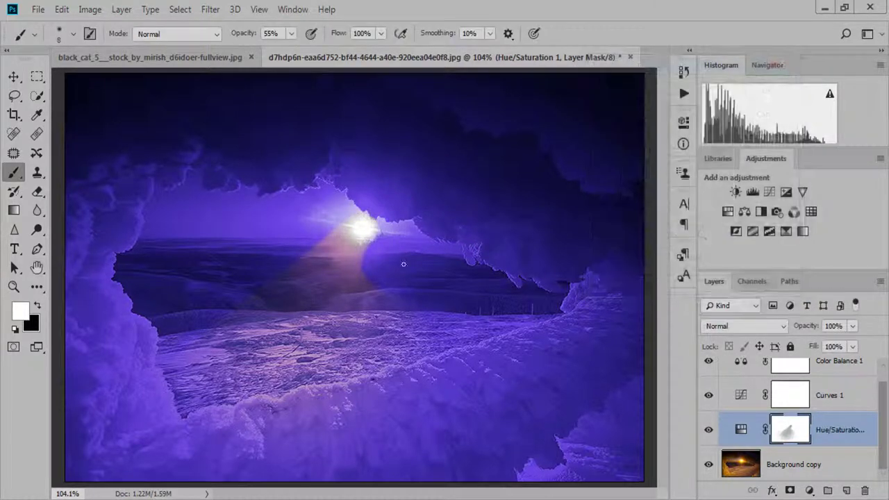
scroll(403, 264, up, 3)
key(x)
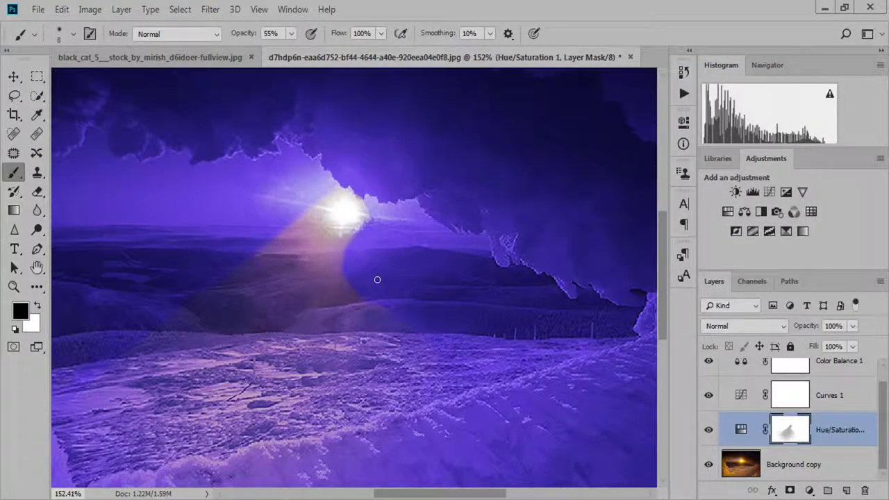
drag(362, 239, 339, 343)
key(ctrl+z)
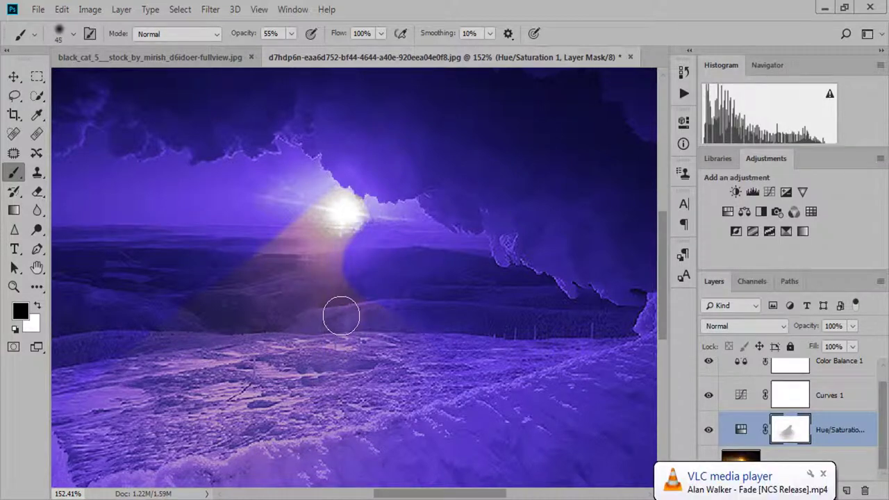
Step: Repaint the warm beam below the sun in black at low opacity down toward the horizon
scroll(341, 316, up, 1)
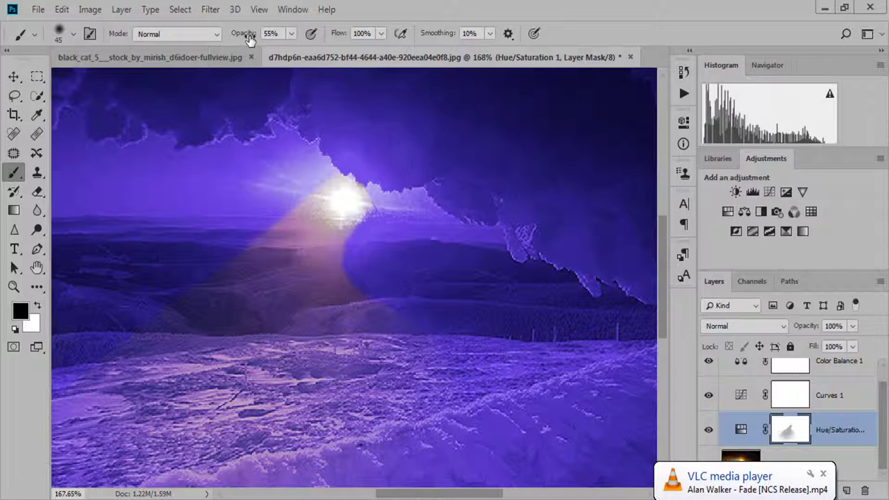
drag(249, 39, 229, 35)
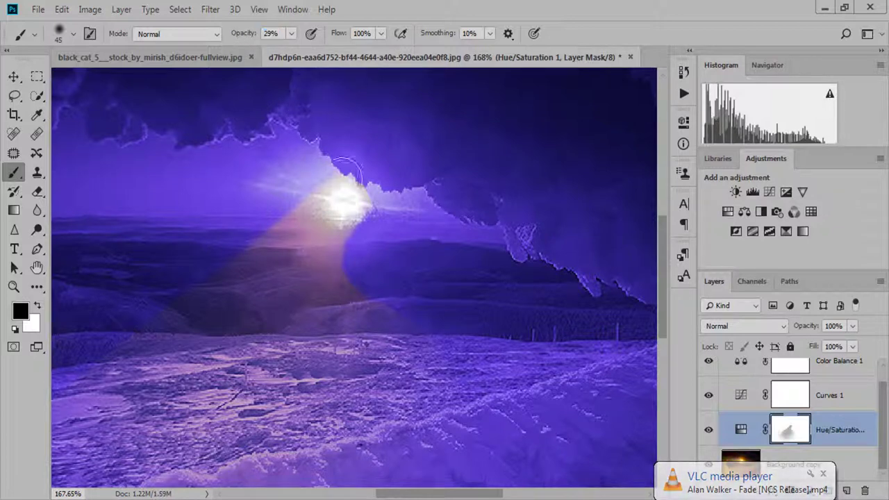
drag(349, 195, 338, 261)
drag(338, 317, 341, 208)
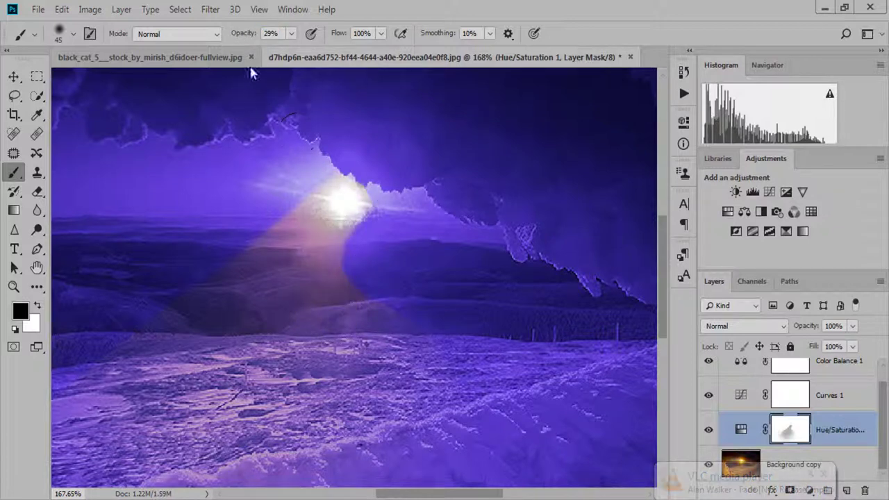
drag(250, 39, 226, 39)
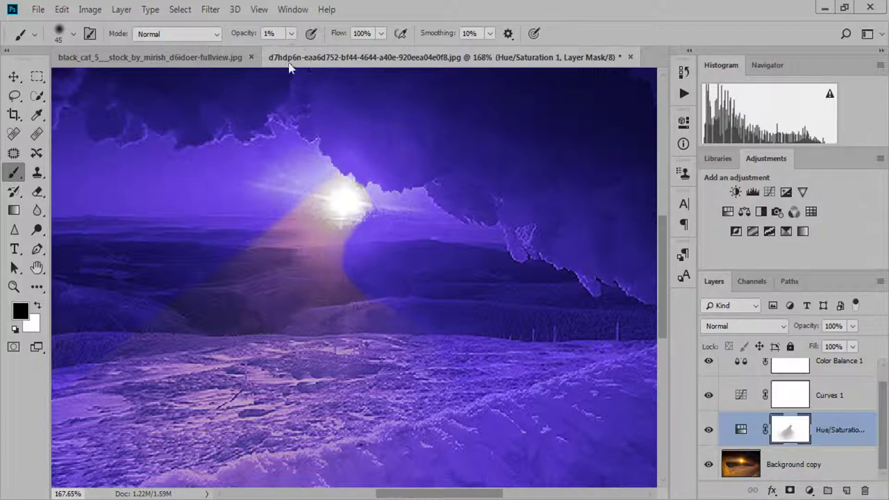
mouse_move(369, 215)
mouse_down()
mouse_move(367, 233)
mouse_move(358, 229)
mouse_move(363, 257)
mouse_move(401, 337)
mouse_move(358, 232)
mouse_move(363, 308)
mouse_up()
scroll(363, 308, down, 3)
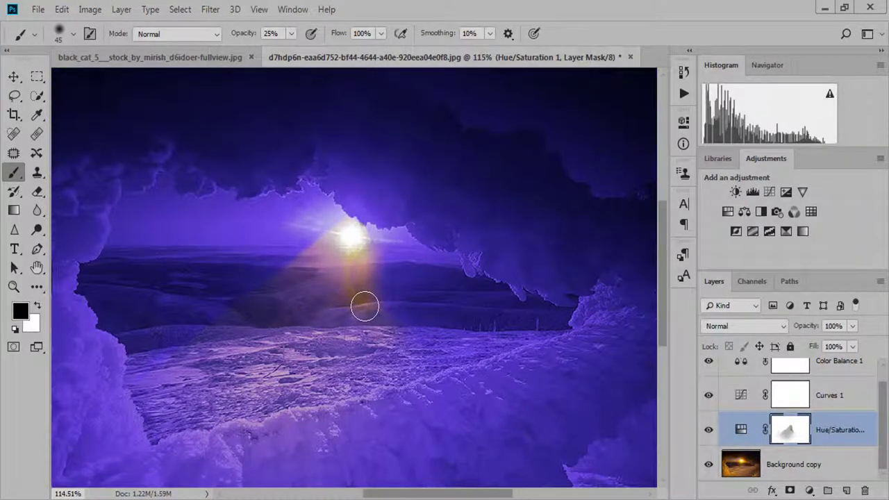
Step: Apply a 10-pixel Gaussian Blur to the Hue/Saturation mask
click(210, 9)
mouse_move(218, 176)
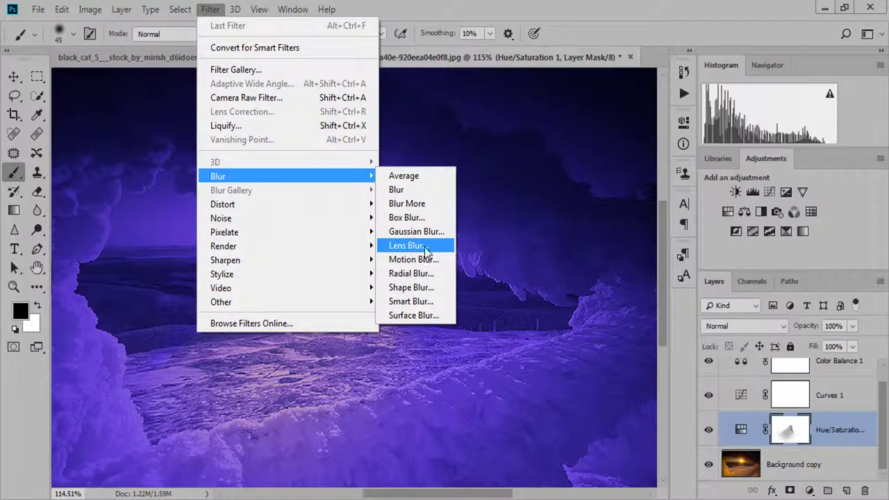
click(425, 231)
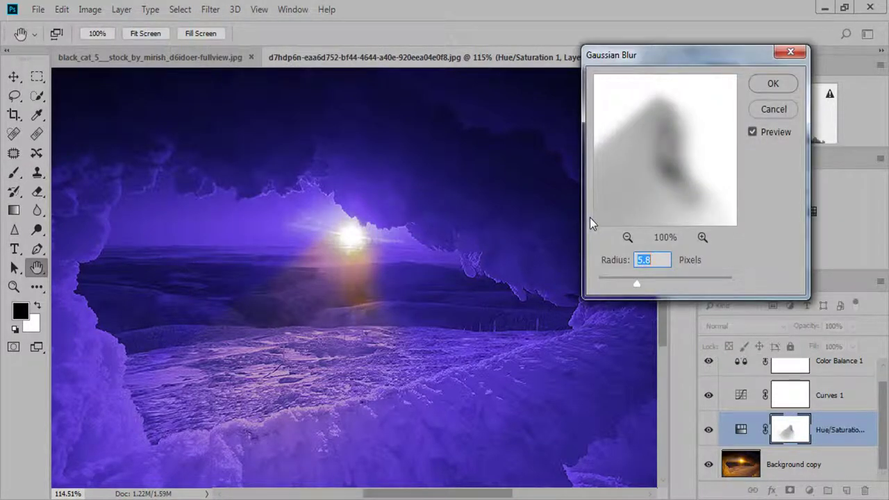
drag(640, 286, 651, 282)
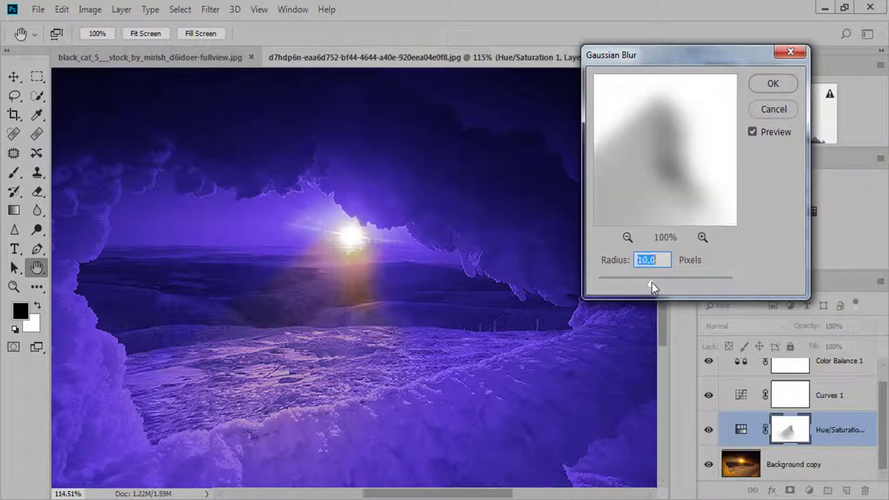
click(372, 255)
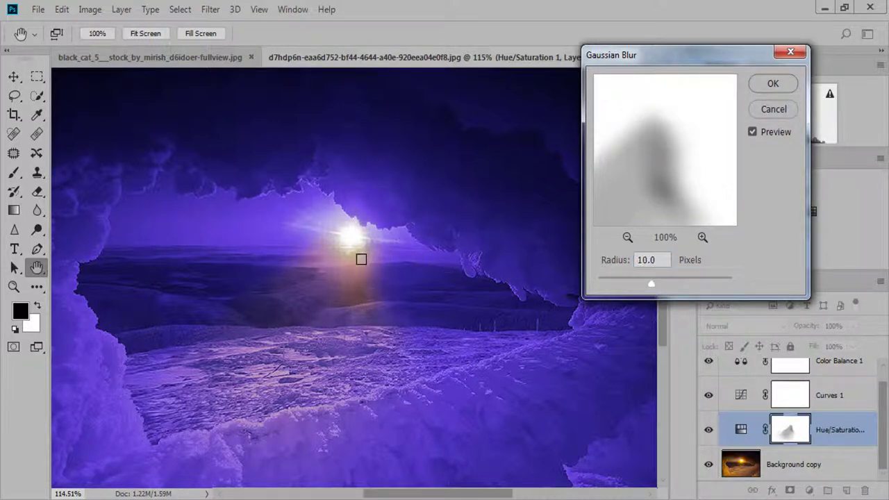
click(354, 301)
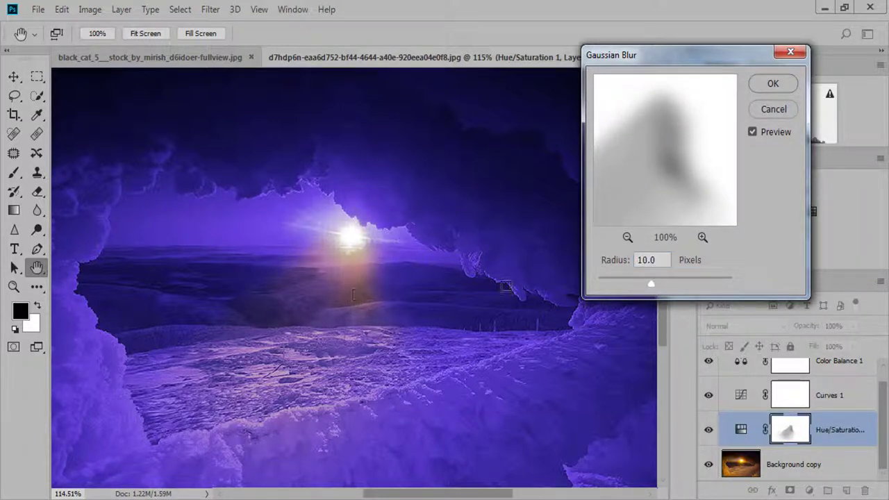
click(765, 86)
Step: Switch to the black_cat document with the crouching woman photo
scroll(441, 214, down, 3)
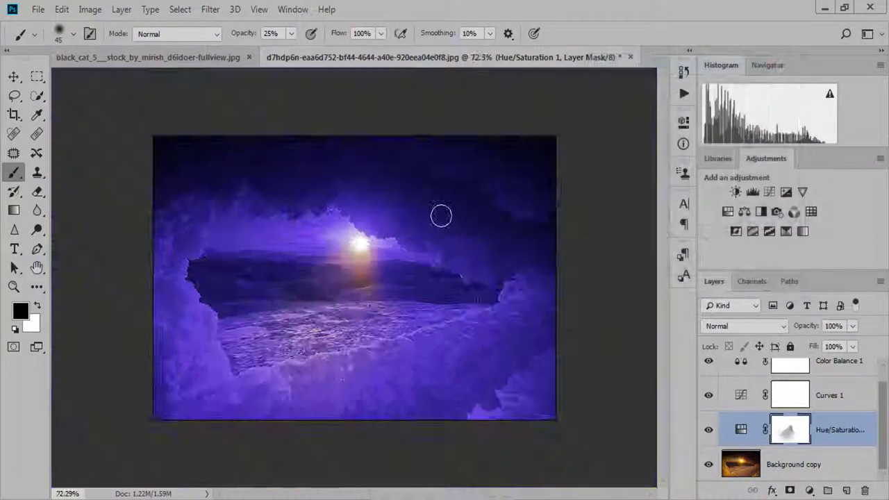
scroll(440, 215, up, 1)
scroll(440, 220, up, 1)
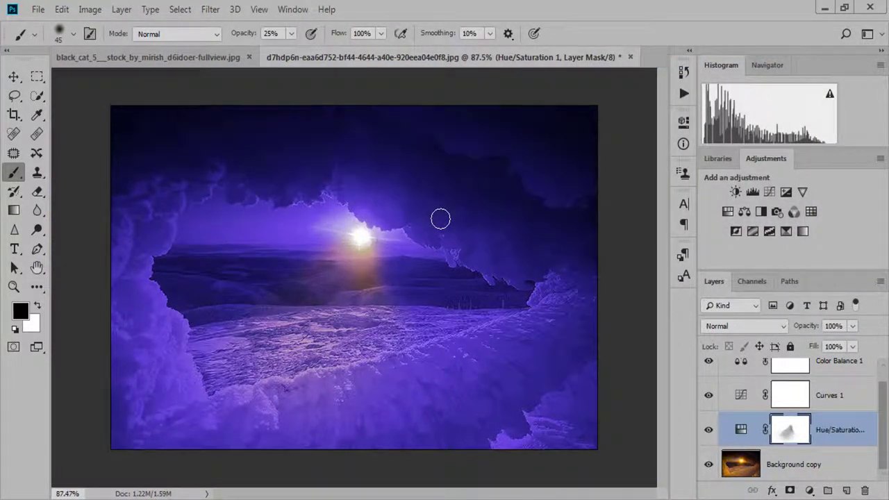
scroll(437, 217, up, 1)
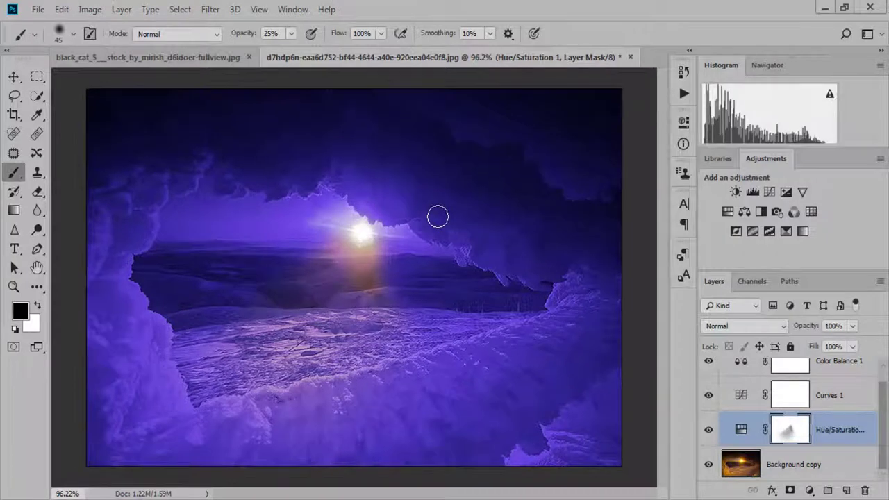
click(216, 60)
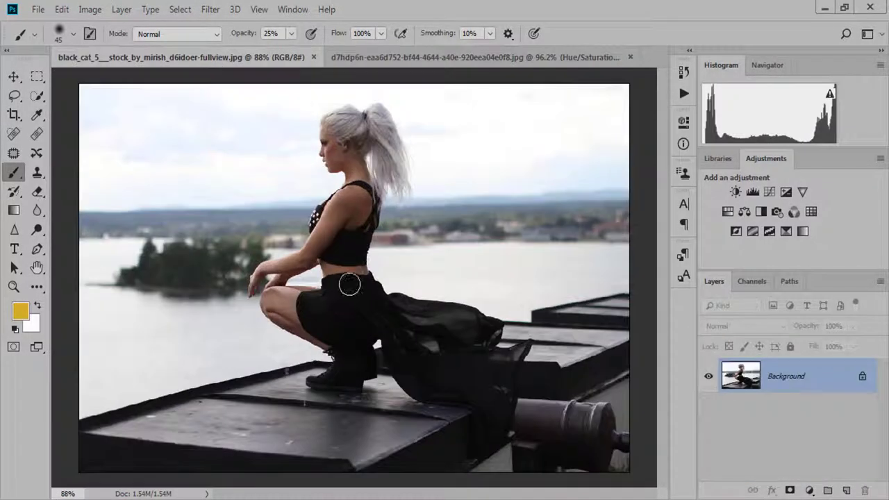
Step: Duplicate the woman photo's Background layer and delete the original, leaving only Background copy
scroll(370, 219, up, 2)
drag(779, 378, 845, 491)
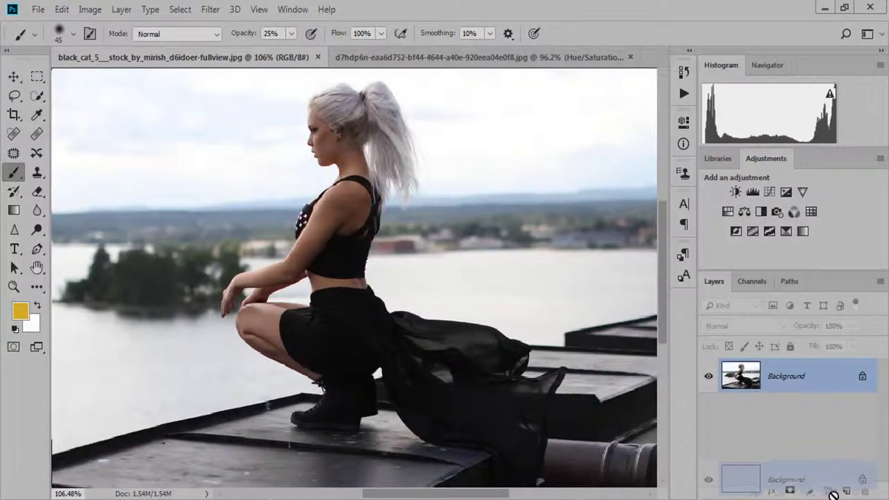
click(813, 413)
key(Delete)
scroll(375, 285, up, 1)
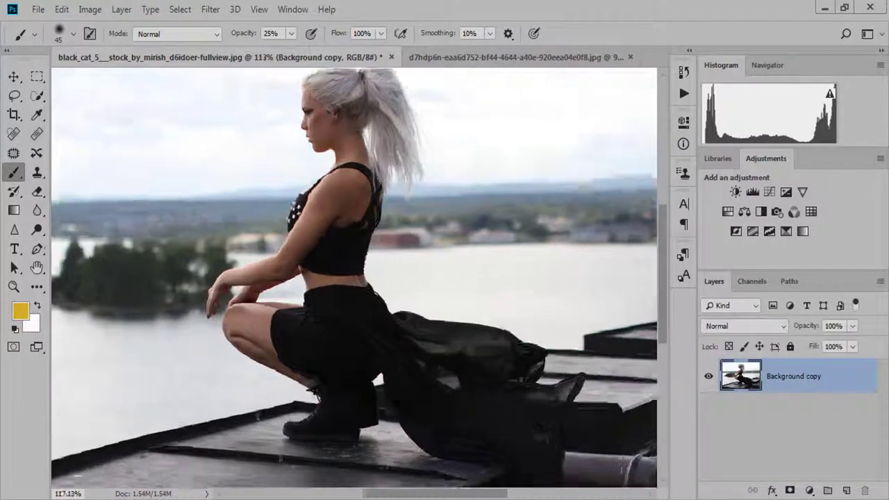
scroll(375, 285, up, 1)
scroll(375, 285, down, 2)
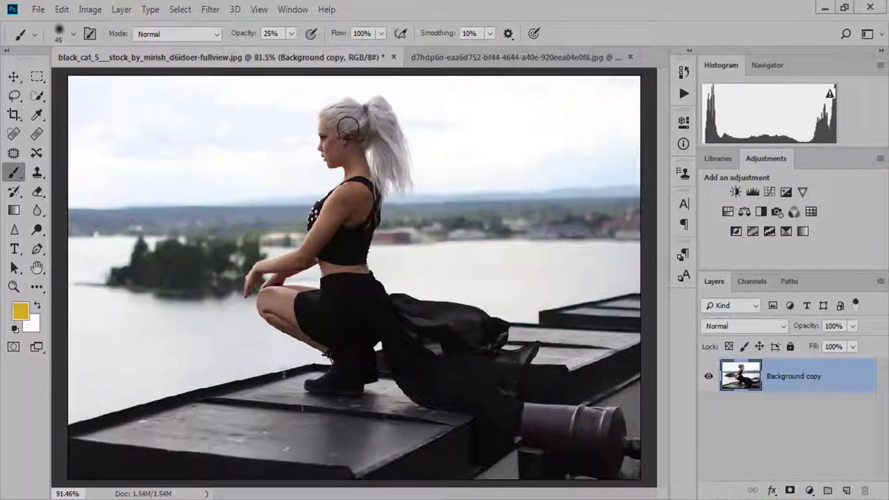
scroll(340, 282, up, 2)
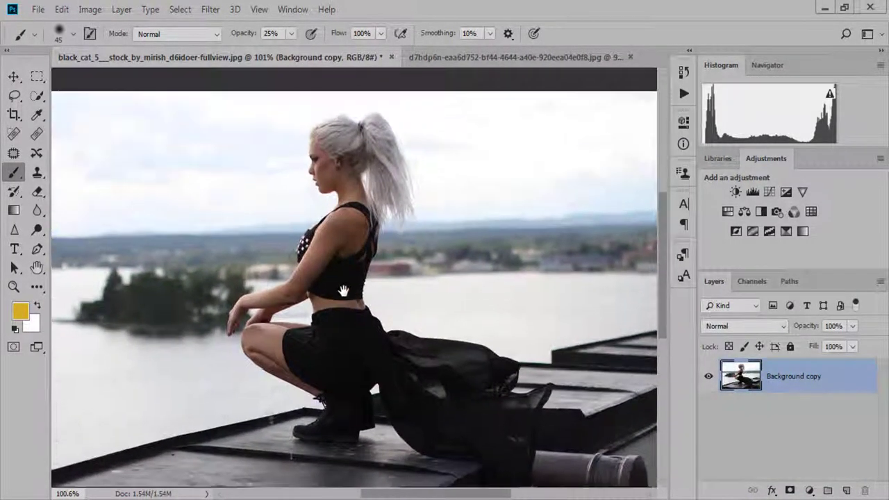
scroll(331, 284, up, 1)
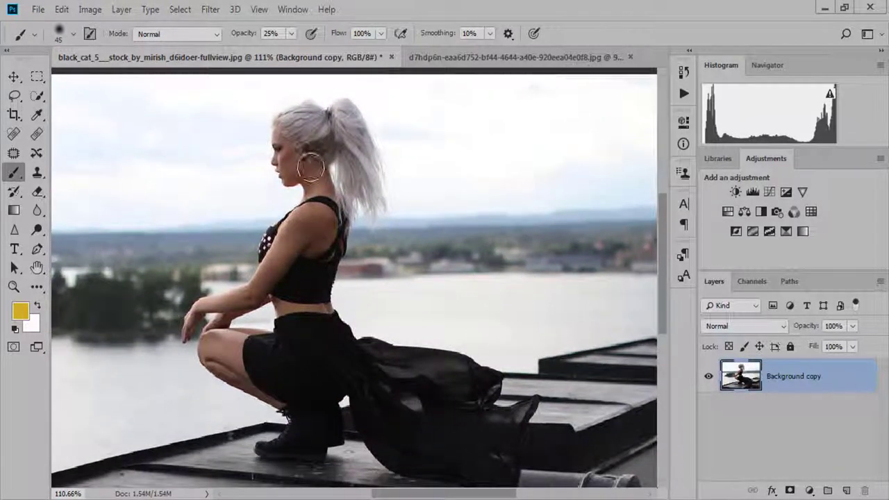
scroll(332, 306, up, 4)
scroll(334, 341, up, 2)
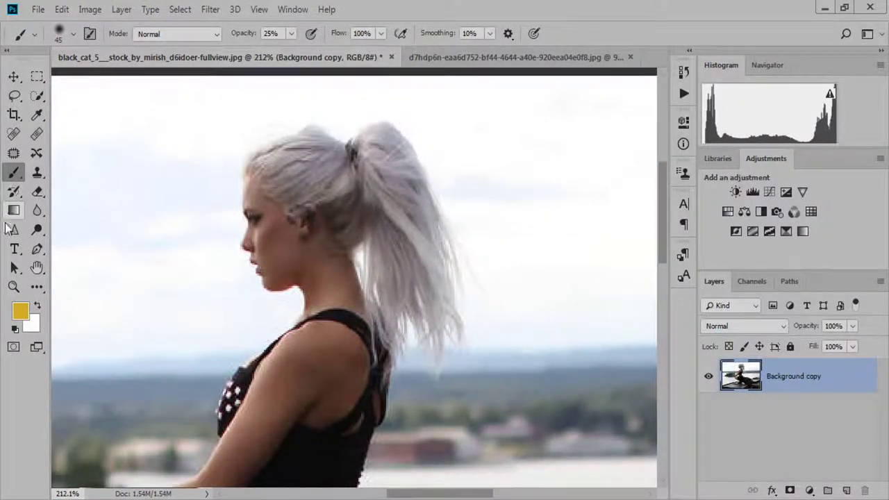
Step: Quick-select the woman's head, skirt, legs, boots and the box top
click(37, 95)
mouse_move(306, 260)
mouse_down()
mouse_move(294, 146)
mouse_move(364, 181)
mouse_move(391, 159)
mouse_move(438, 361)
mouse_move(325, 382)
mouse_move(279, 405)
mouse_move(240, 392)
mouse_move(254, 369)
mouse_up()
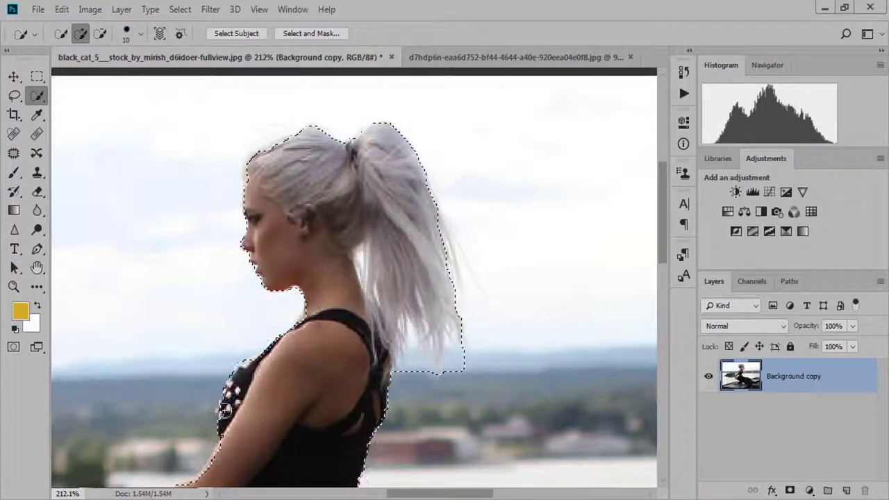
alt+scroll(278, 400, down, 2)
scroll(326, 389, down, 5)
scroll(335, 387, down, 2)
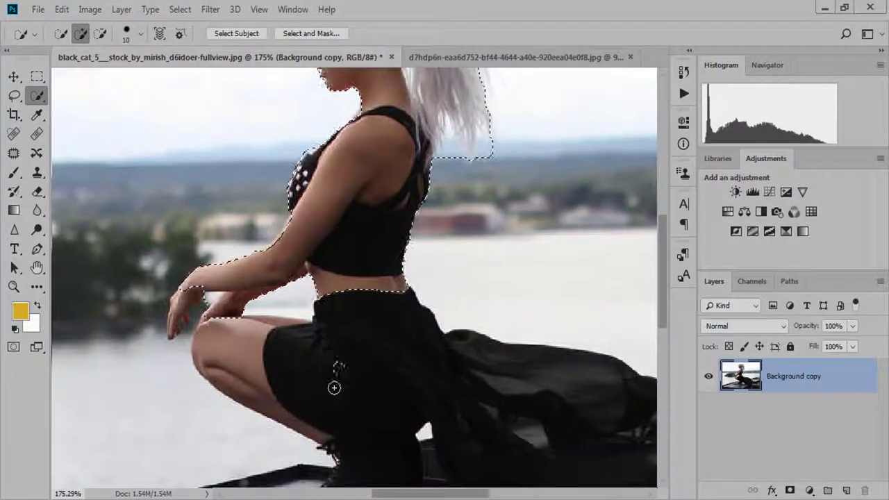
mouse_move(334, 387)
mouse_down()
mouse_move(278, 389)
mouse_move(386, 333)
mouse_move(500, 405)
mouse_move(470, 391)
mouse_up()
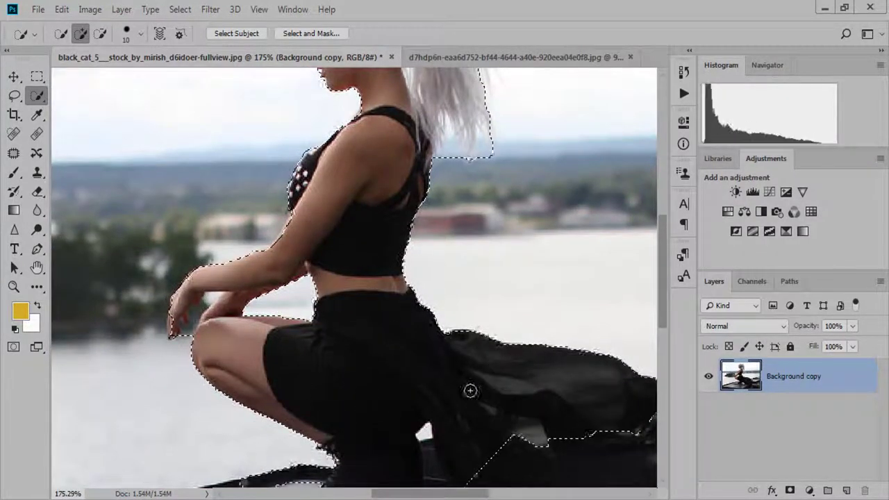
alt+scroll(470, 391, down, 2)
alt+scroll(470, 391, up, 1)
drag(327, 368, 488, 344)
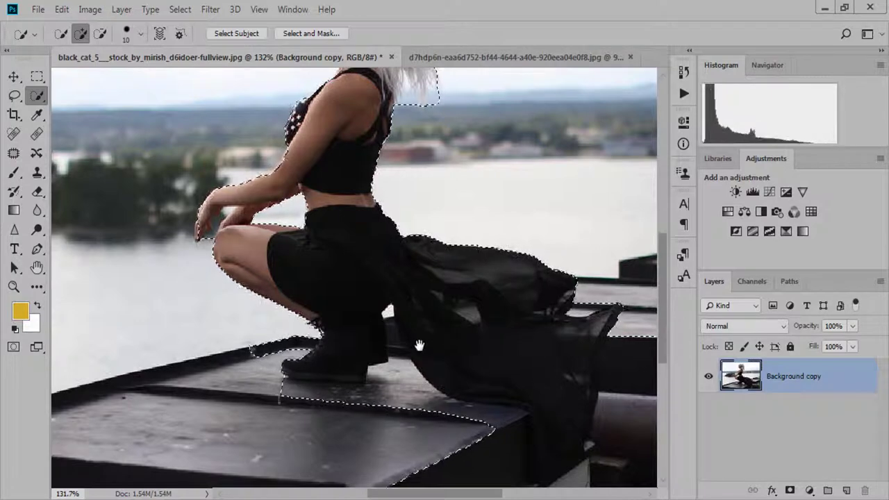
Step: Add a layer mask hiding the sky and water outside the selection
drag(419, 345, 370, 345)
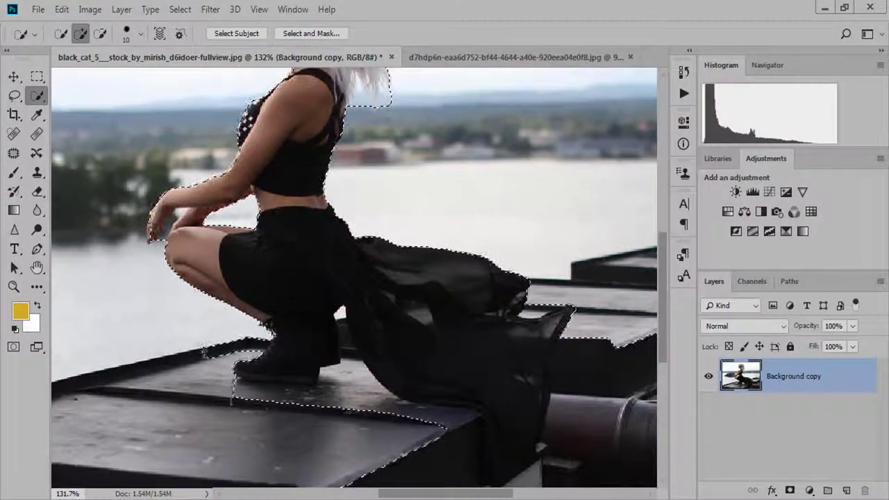
alt+scroll(337, 295, down, 2)
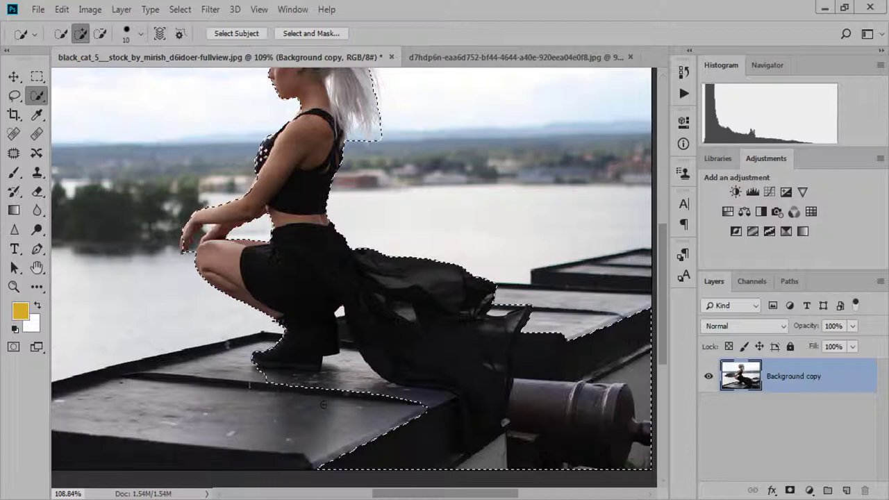
alt+scroll(324, 404, down, 2)
alt+scroll(423, 201, up, 2)
alt+scroll(423, 201, up, 1)
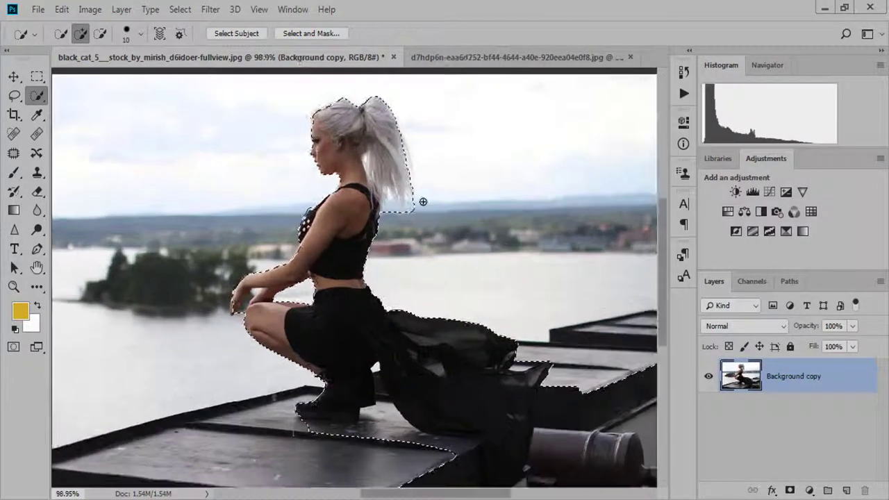
alt+scroll(423, 201, down, 1)
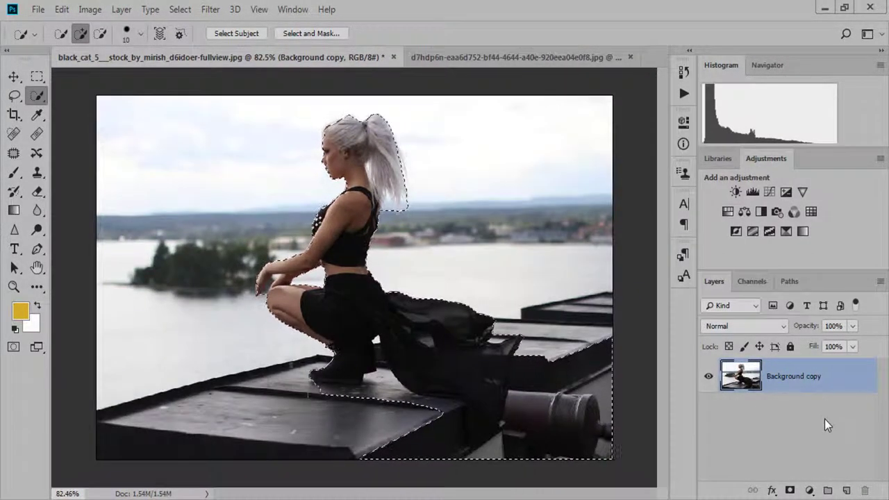
alt+scroll(321, 210, up, 3)
alt+scroll(321, 210, up, 1)
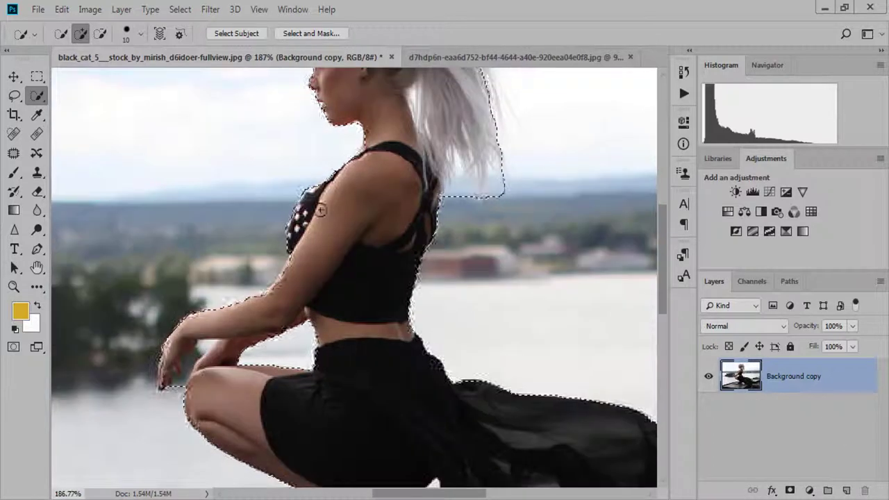
alt+scroll(453, 304, down, 1)
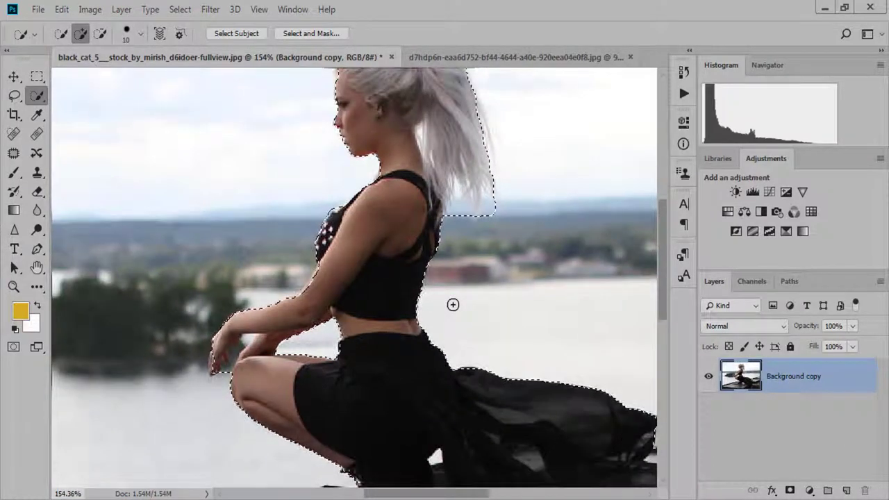
alt+scroll(452, 305, down, 3)
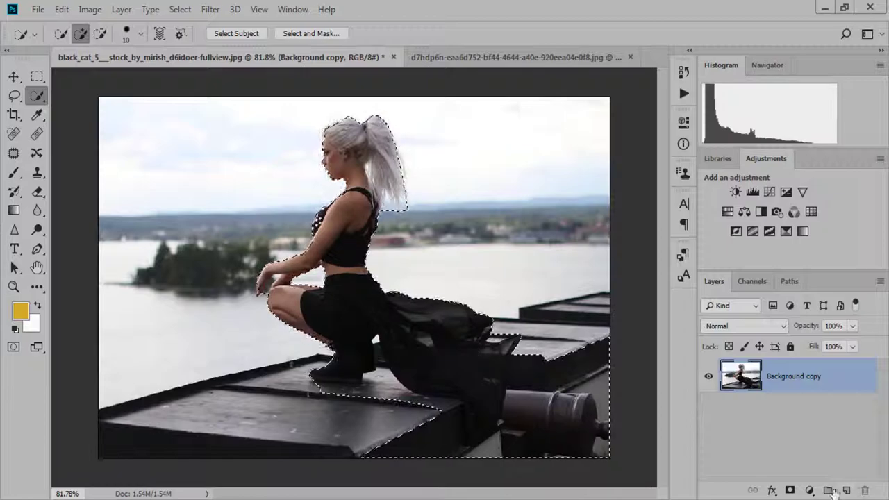
click(790, 491)
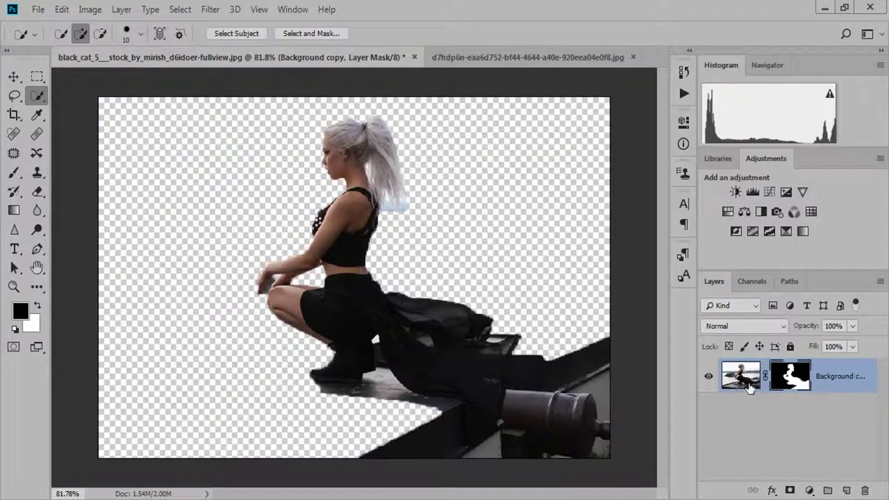
Step: Apply the layer mask on Background copy to make the cutout permanent
right_click(775, 381)
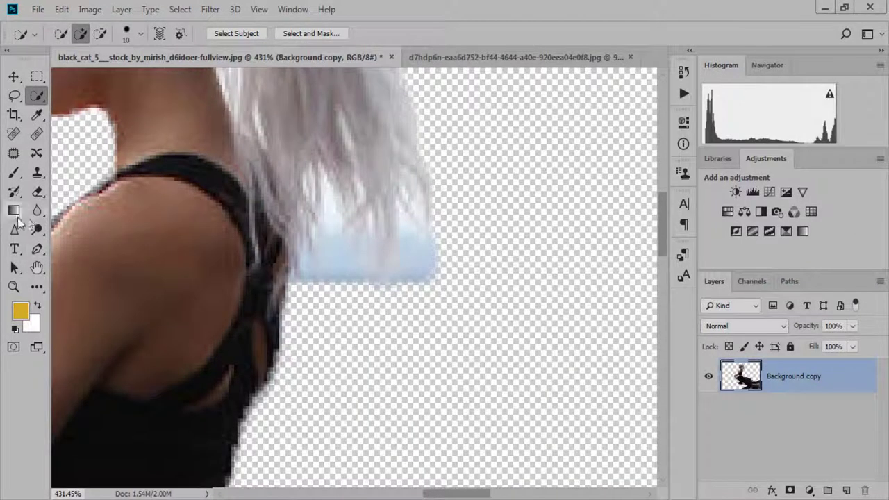
alt+scroll(75, 185, down, 2)
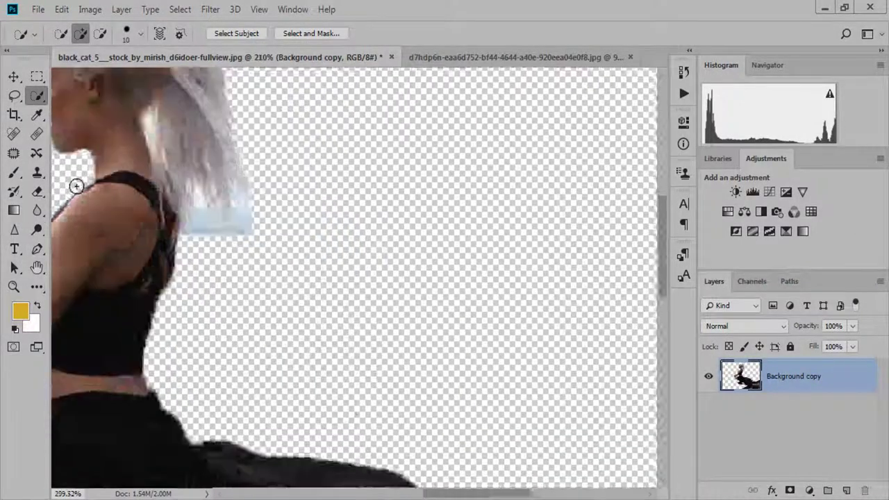
alt+scroll(452, 395, down, 3)
alt+scroll(324, 298, up, 2)
alt+scroll(323, 297, up, 1)
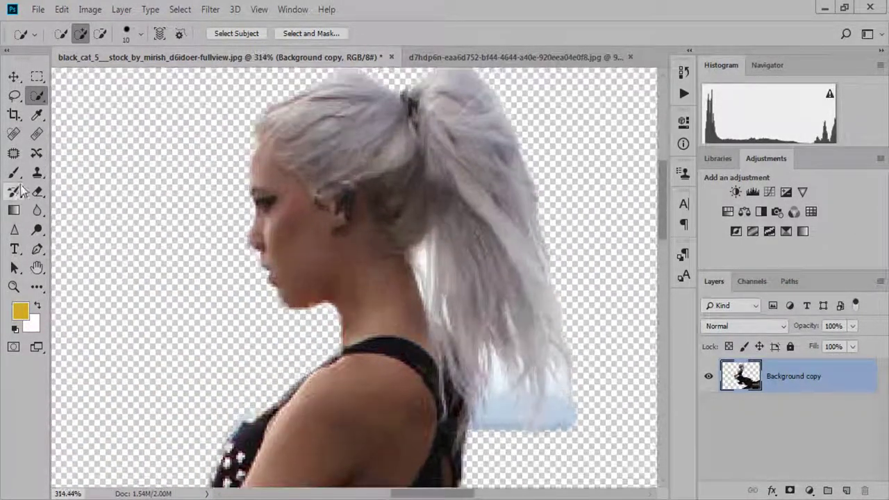
Step: Erase leftover sky along the ponytail's right edge with a small hard eraser brush
key(e)
right_click(175, 244)
click(271, 439)
key(Return)
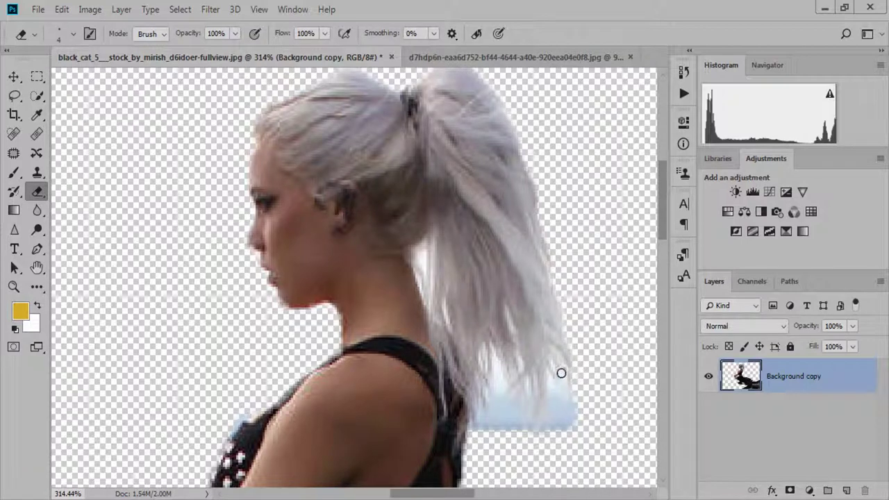
drag(561, 373, 575, 425)
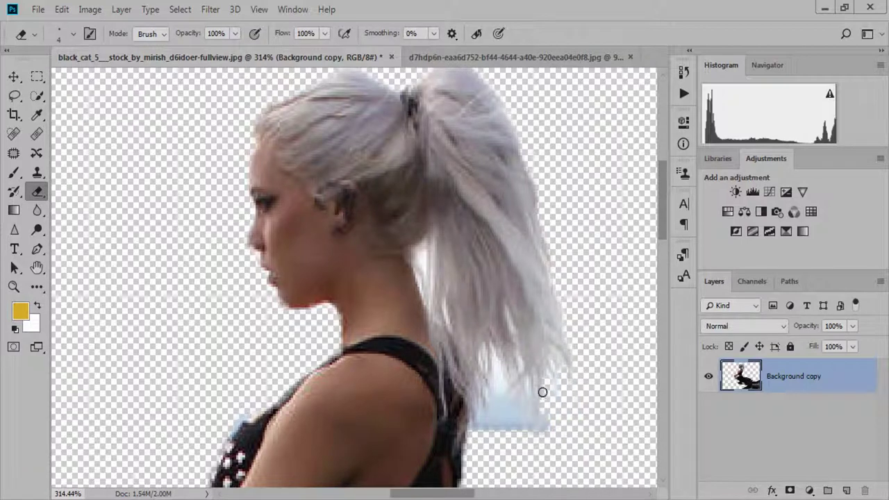
alt+scroll(549, 416, down, 2)
Step: Add Layer 1 beneath Background copy and fill it with solid black
click(846, 491)
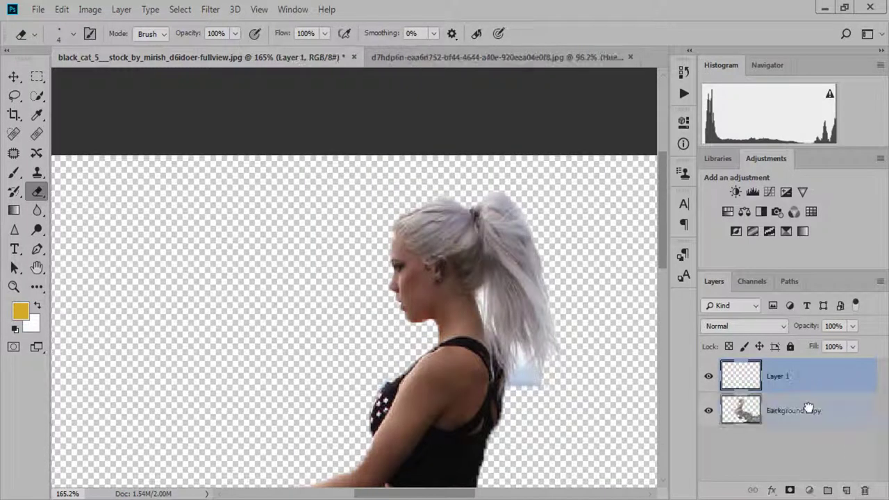
drag(773, 398, 774, 420)
click(37, 287)
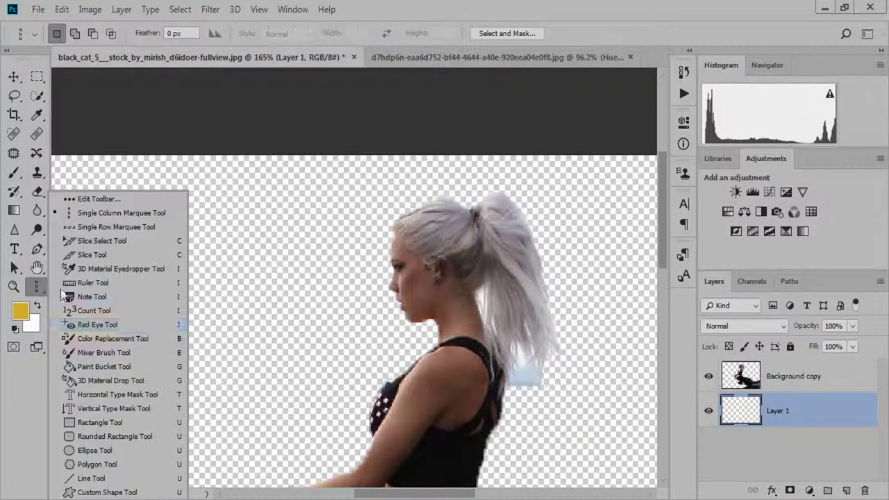
click(104, 374)
click(15, 328)
click(239, 315)
scroll(238, 316, down, 2)
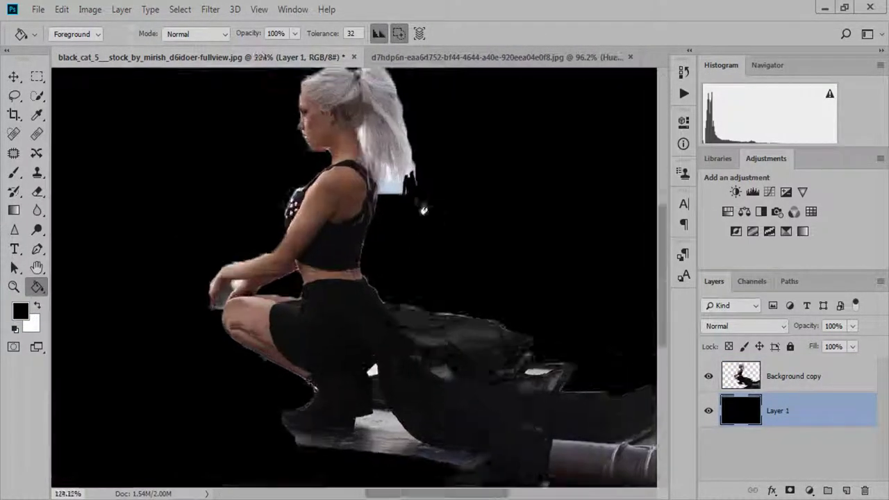
scroll(378, 347, up, 4)
Step: Erase the sky patch below the ponytail on the Background copy layer
click(37, 192)
scroll(340, 370, up, 2)
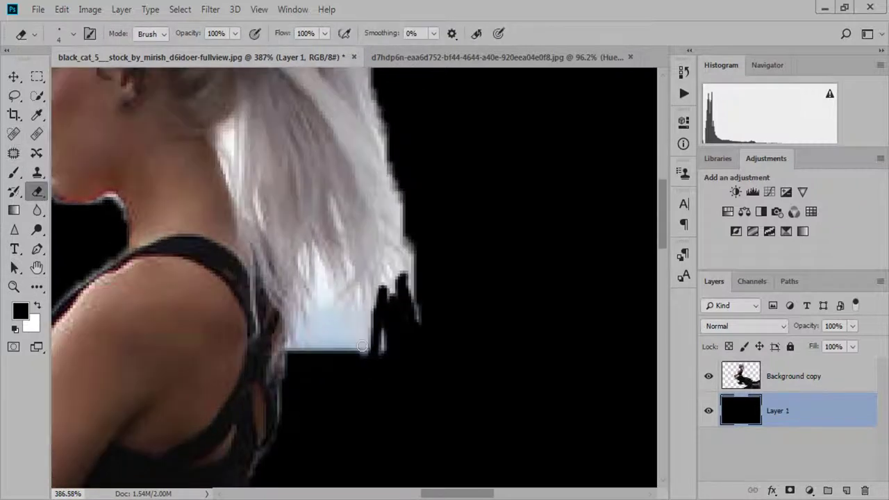
mouse_move(381, 309)
mouse_down()
mouse_move(382, 353)
mouse_move(322, 274)
mouse_move(357, 309)
mouse_move(312, 350)
mouse_move(295, 333)
mouse_move(331, 354)
mouse_up()
key(ctrl+z)
click(773, 377)
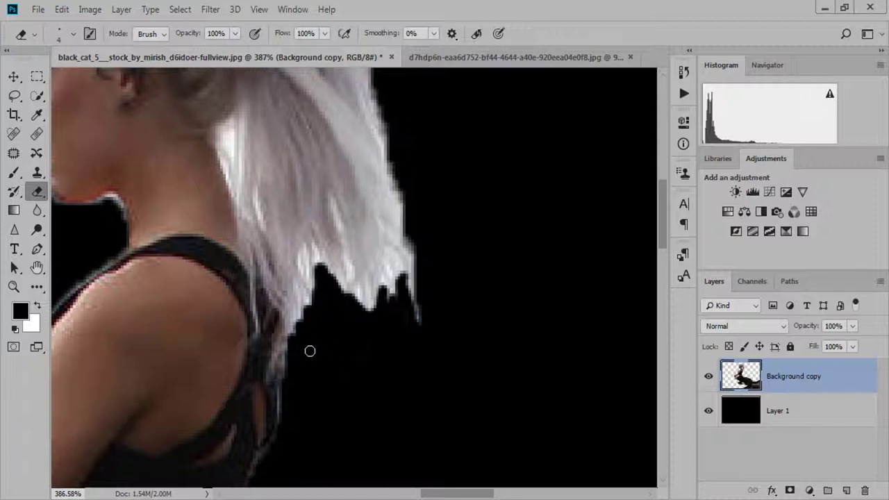
scroll(370, 354, down, 3)
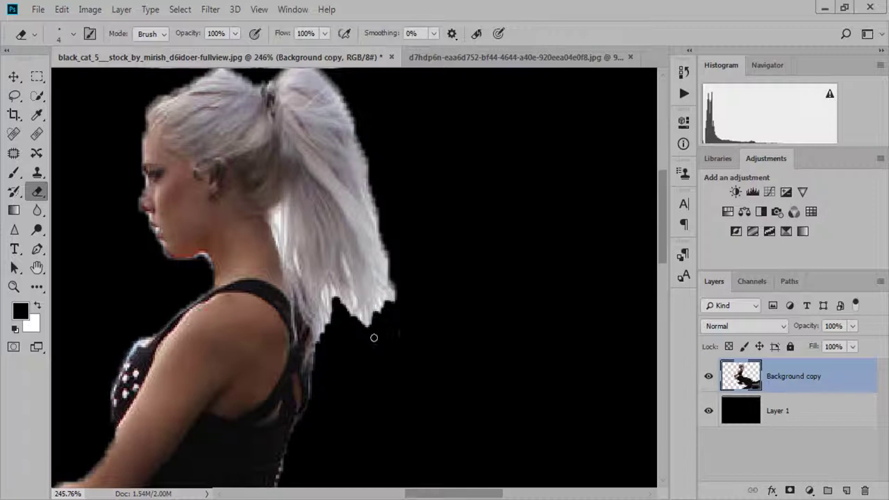
scroll(234, 284, down, 8)
scroll(244, 312, up, 10)
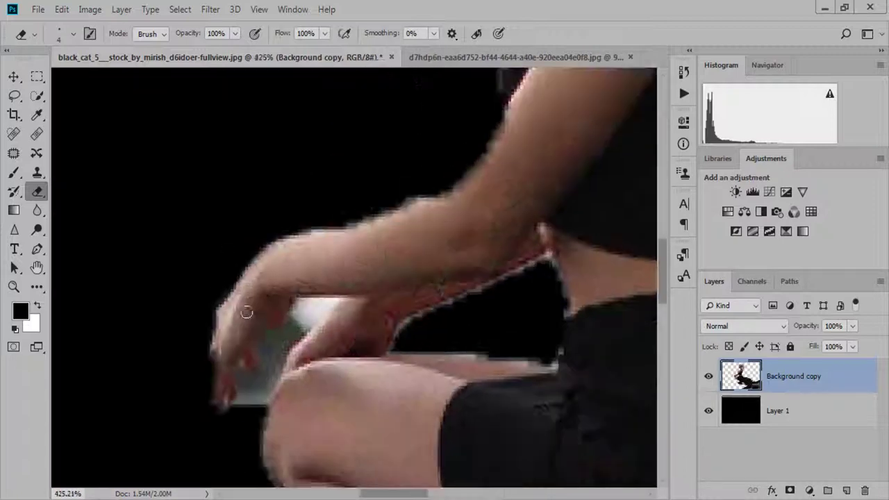
Step: Quick-select and delete the light patch between the hand and knee, then deselect
key(w)
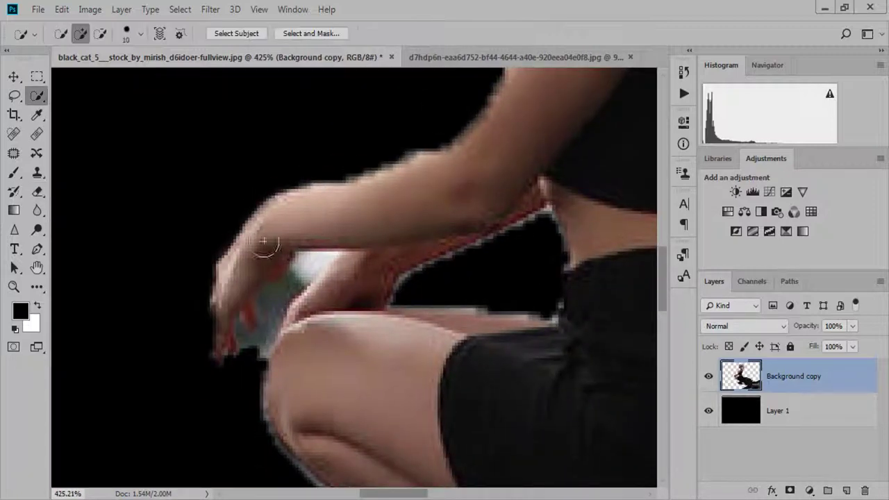
key(bracketleft)
key(bracketleft)
mouse_move(272, 296)
mouse_down()
mouse_move(317, 259)
mouse_move(229, 310)
mouse_up()
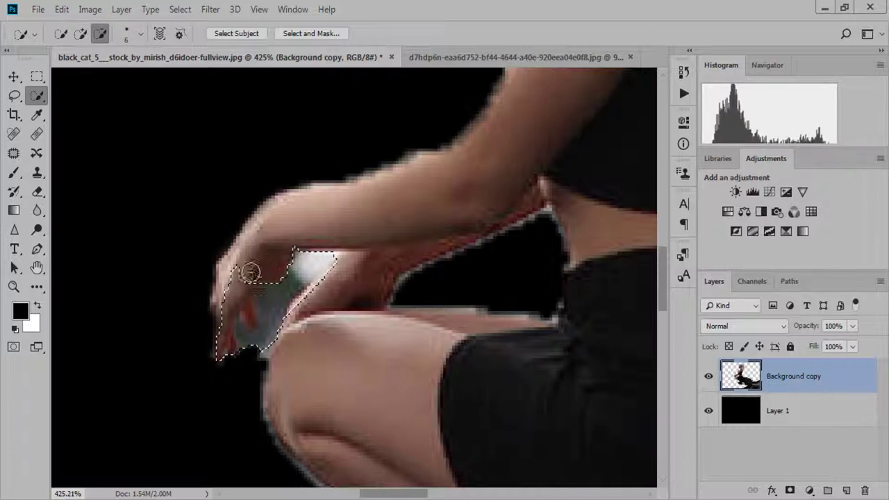
drag(288, 312, 316, 300)
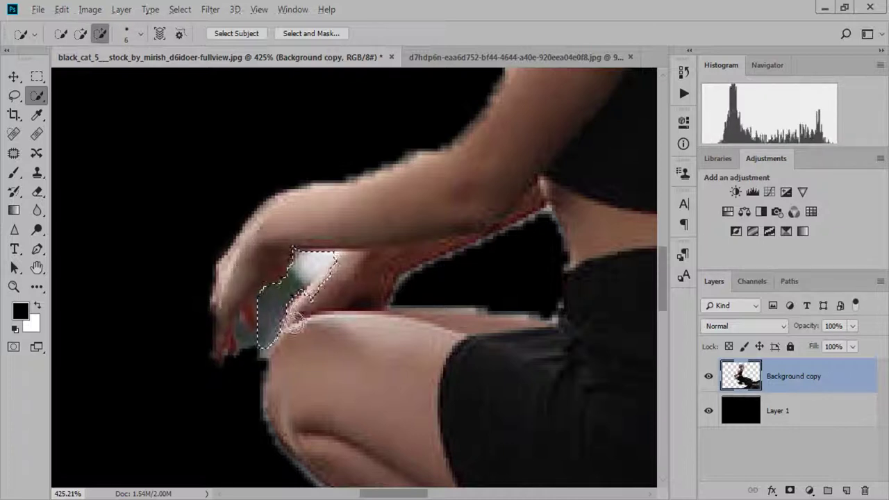
key(Delete)
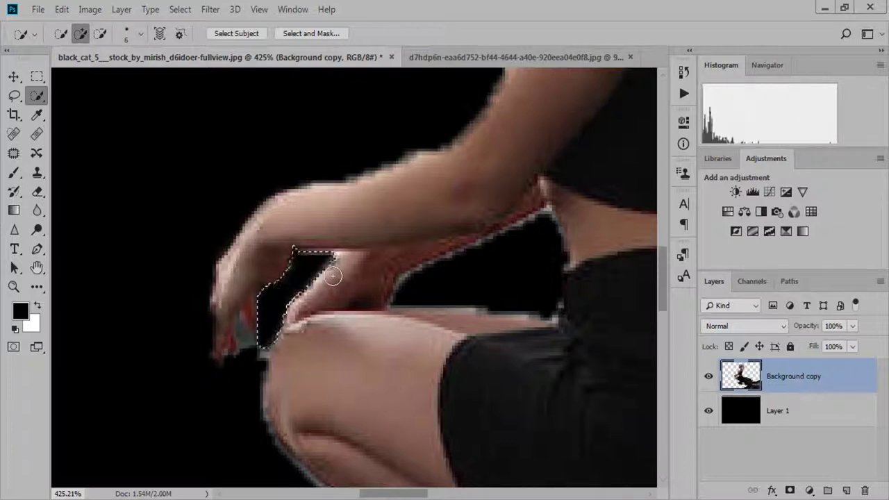
key(ctrl+d)
scroll(264, 321, up, 2)
key(e)
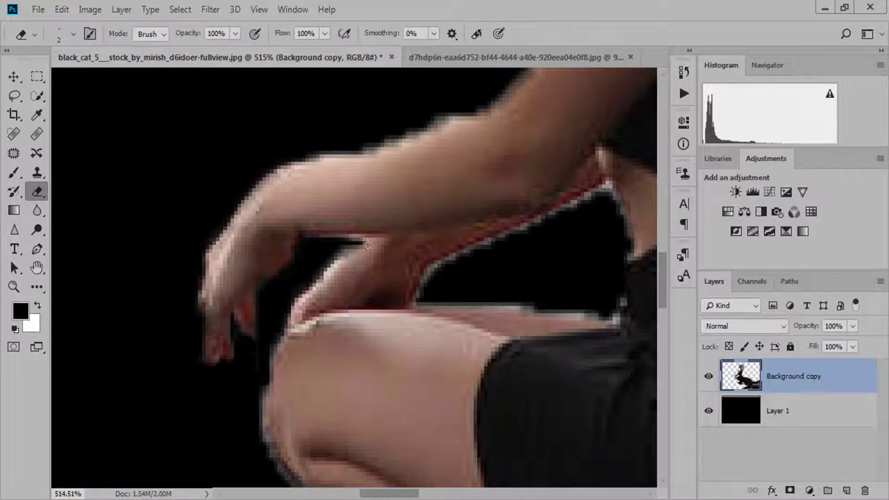
Step: Erase the light fringe along the body's left edge and beside the hand
shift+click(300, 310)
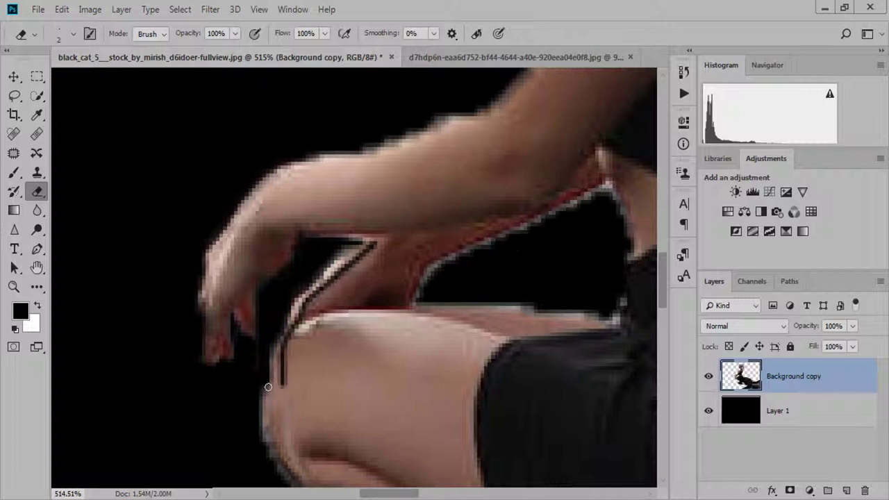
key(ctrl+z)
drag(264, 396, 282, 353)
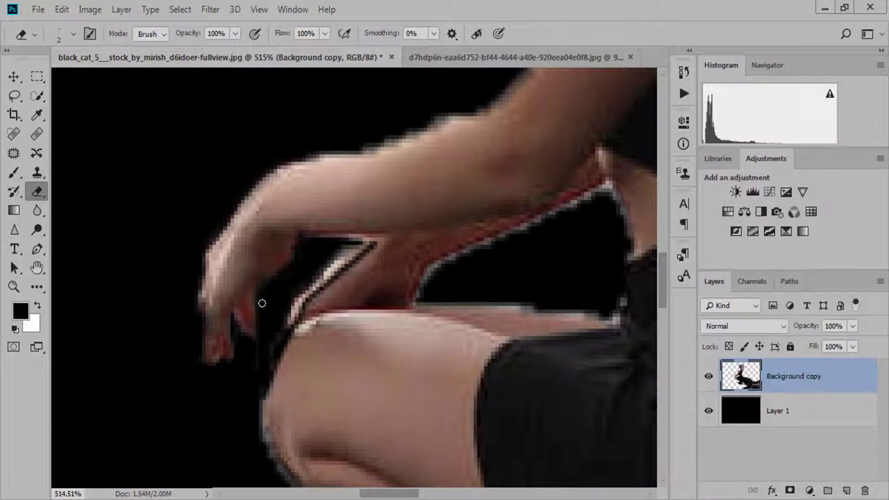
mouse_move(308, 289)
mouse_down()
mouse_move(343, 248)
mouse_move(263, 361)
mouse_up()
key(ctrl+0)
scroll(298, 277, up, 5)
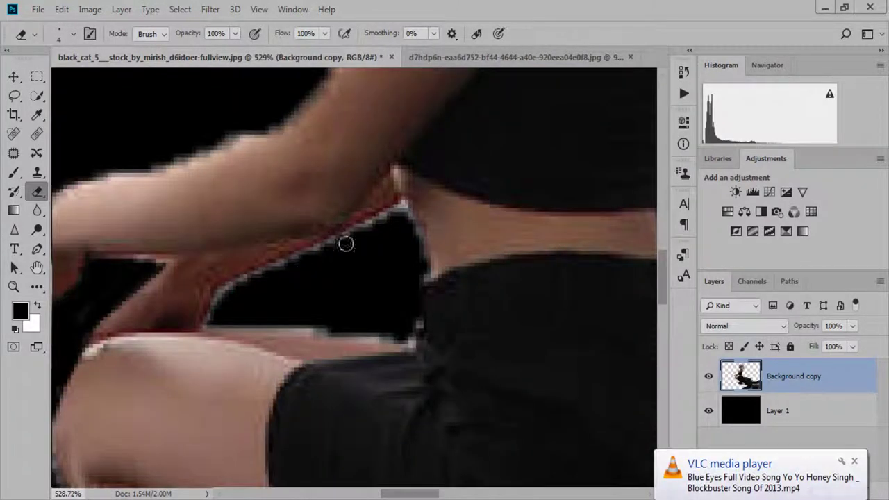
Step: Erase light strips between hand and waist, at the waist, and around the thigh
mouse_move(212, 319)
mouse_down()
mouse_move(385, 332)
mouse_move(418, 325)
mouse_up()
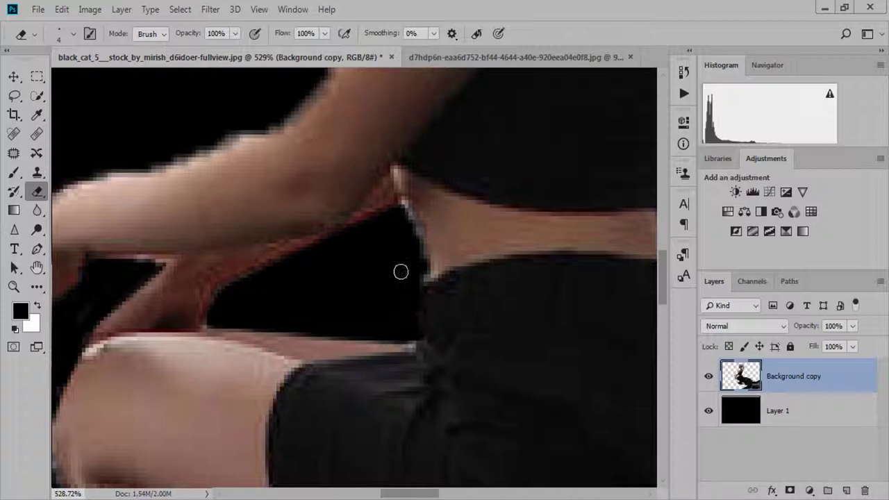
drag(408, 234, 402, 206)
scroll(395, 258, down, 5)
scroll(288, 377, up, 5)
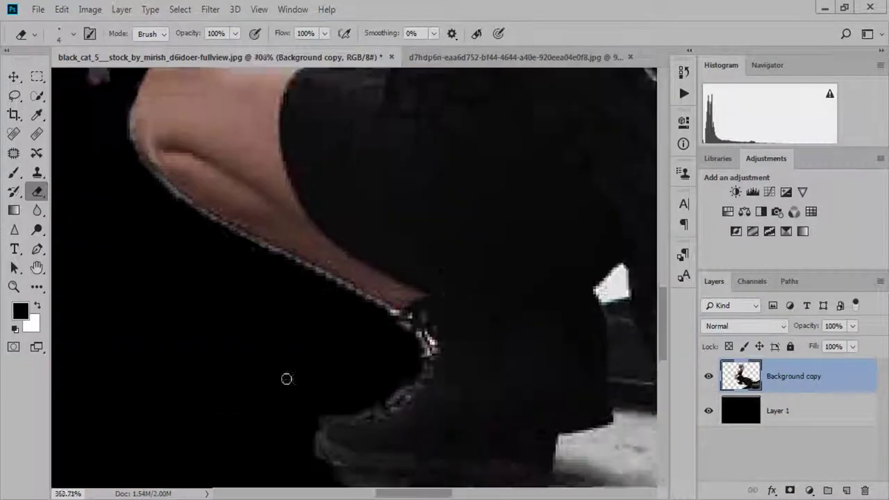
drag(288, 377, 346, 427)
mouse_move(204, 137)
mouse_down()
mouse_move(198, 219)
mouse_move(275, 284)
mouse_up()
drag(413, 355, 485, 404)
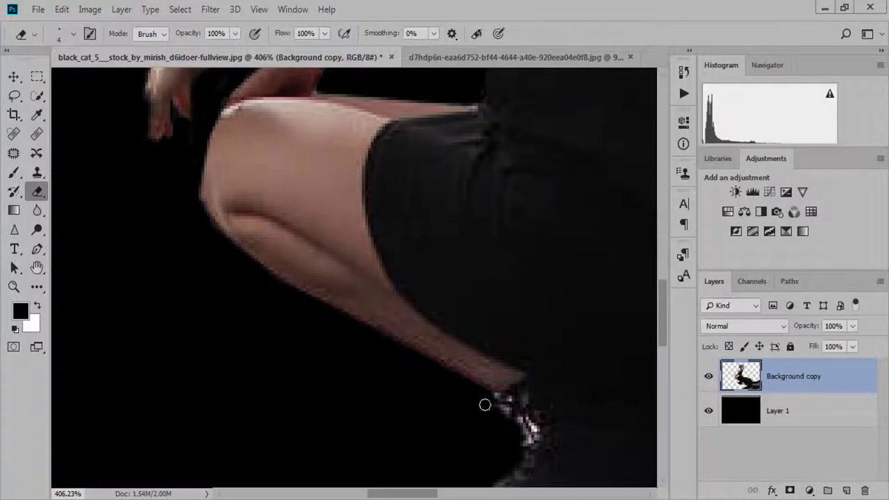
Step: Erase the grey strip under the shoe sole and along its right edge
drag(307, 334, 223, 179)
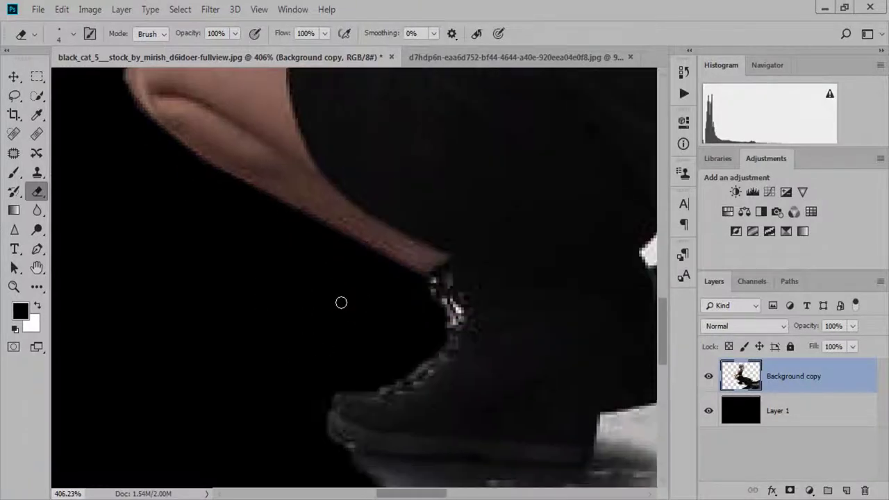
scroll(336, 368, down, 1)
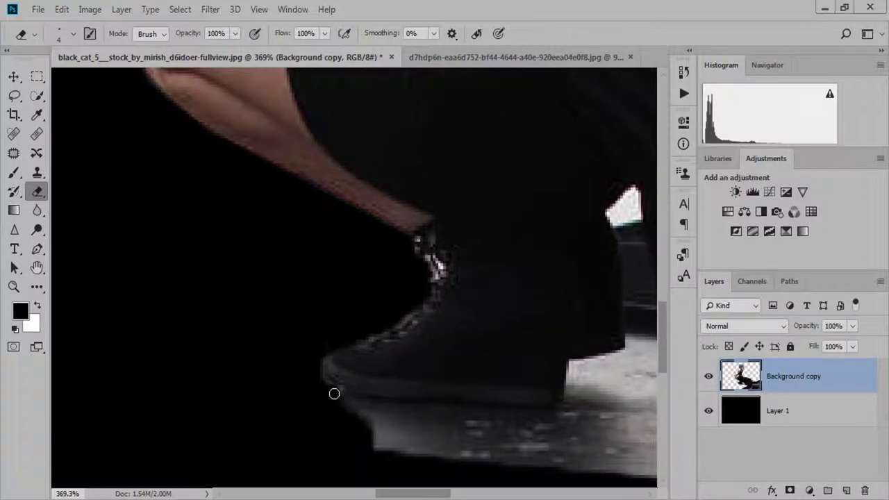
mouse_move(325, 389)
mouse_down()
mouse_move(277, 376)
mouse_move(405, 393)
mouse_up()
drag(504, 399, 524, 384)
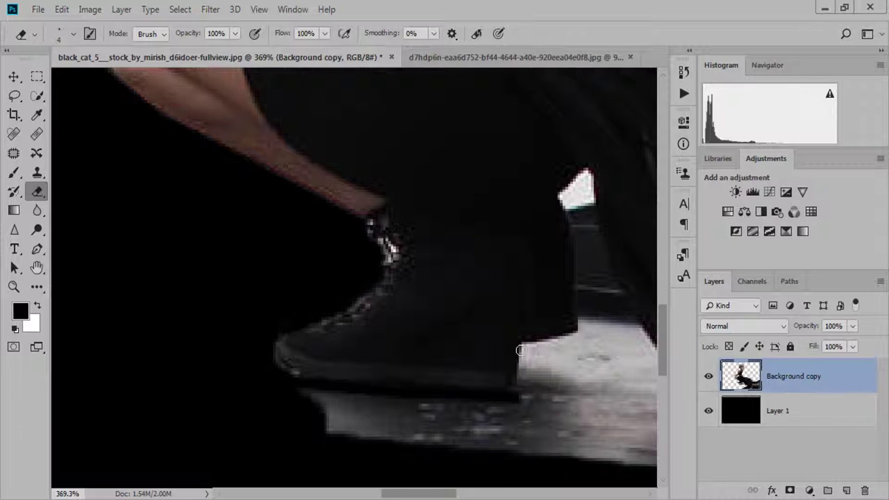
drag(521, 351, 586, 331)
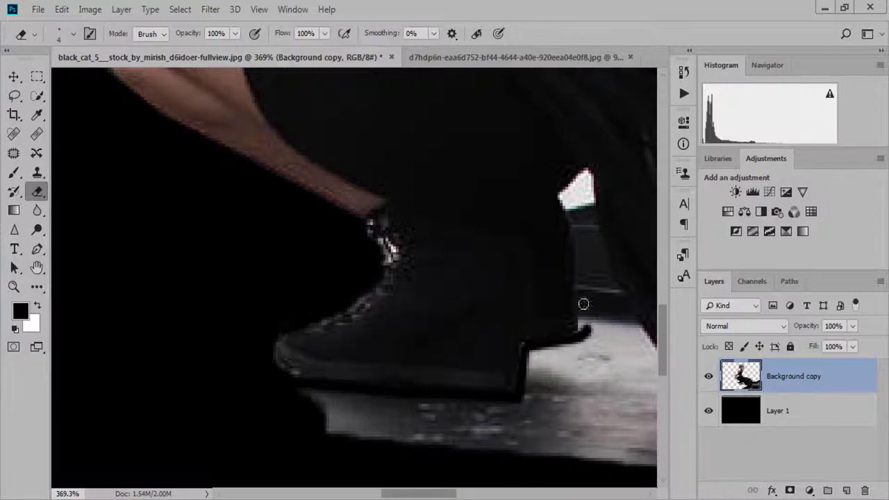
scroll(572, 324, up, 5)
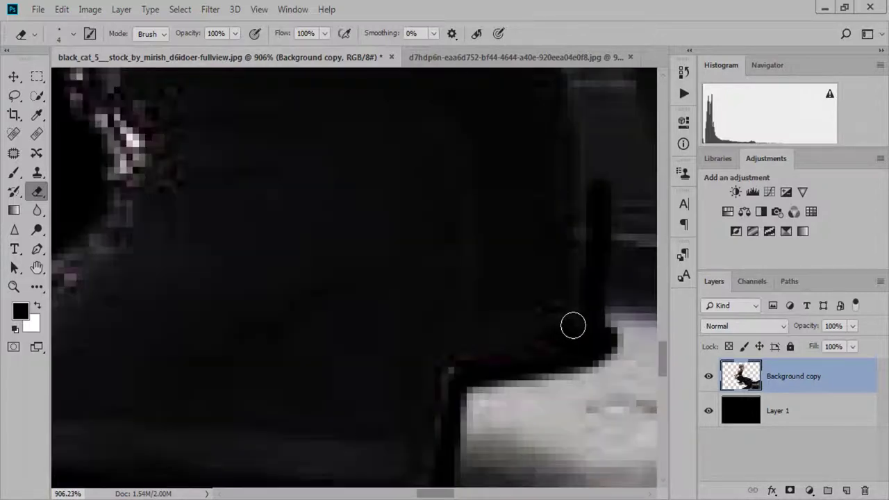
Step: Erase the grey stripe and bright streak beside the boot heel
drag(595, 243, 521, 433)
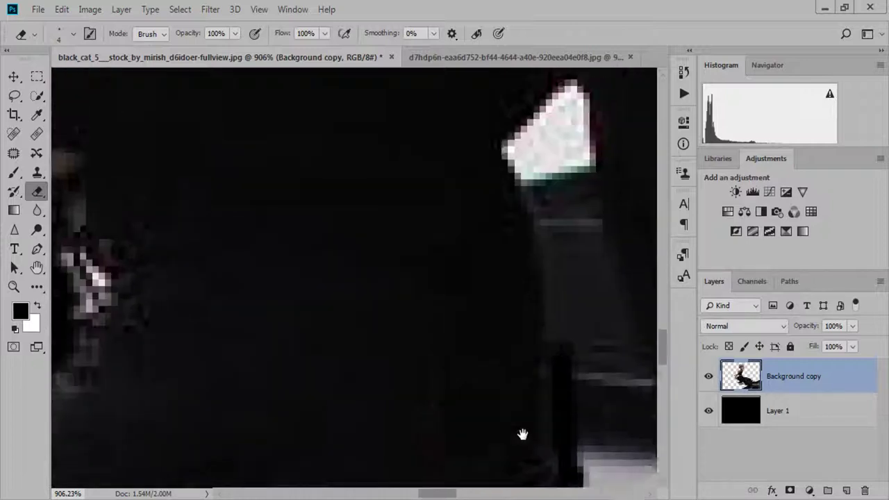
mouse_move(556, 347)
mouse_down()
mouse_move(514, 167)
mouse_move(568, 125)
mouse_move(576, 169)
mouse_move(538, 277)
mouse_move(563, 147)
mouse_move(533, 175)
mouse_move(572, 145)
mouse_up()
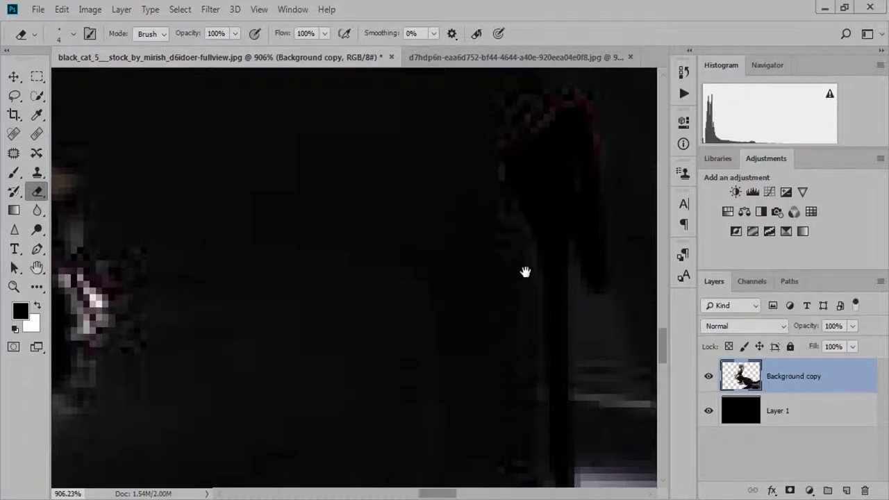
drag(525, 272, 444, 149)
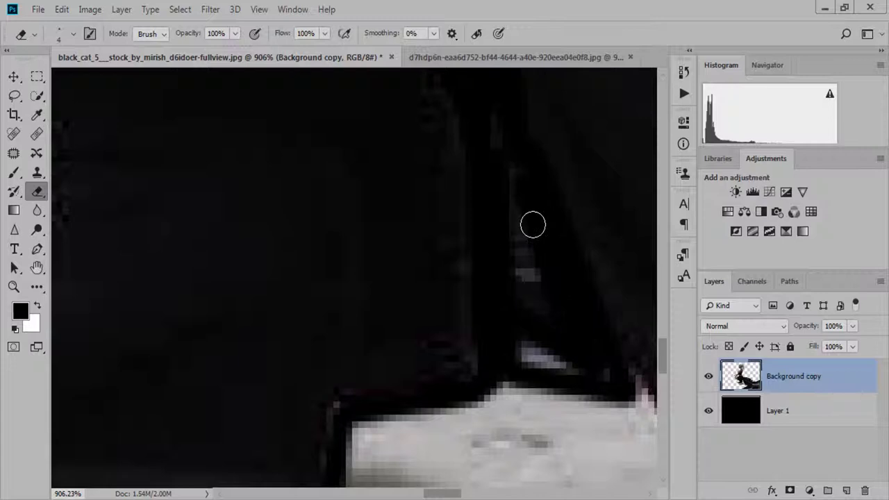
mouse_move(533, 224)
mouse_down()
mouse_move(554, 363)
mouse_move(516, 322)
mouse_up()
scroll(516, 322, down, 3)
scroll(482, 237, down, 3)
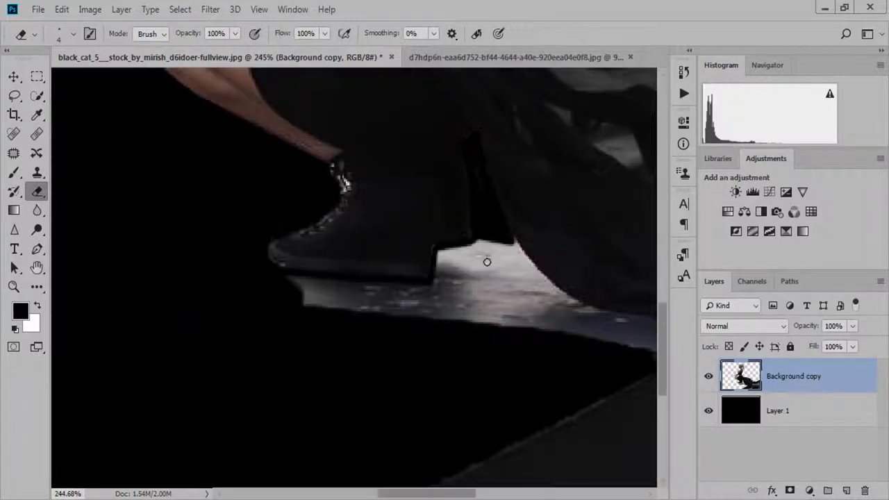
Step: Erase the lit boot outline and, with a larger brush, the lit floor under the skirt
drag(487, 262, 440, 313)
scroll(304, 280, up, 1)
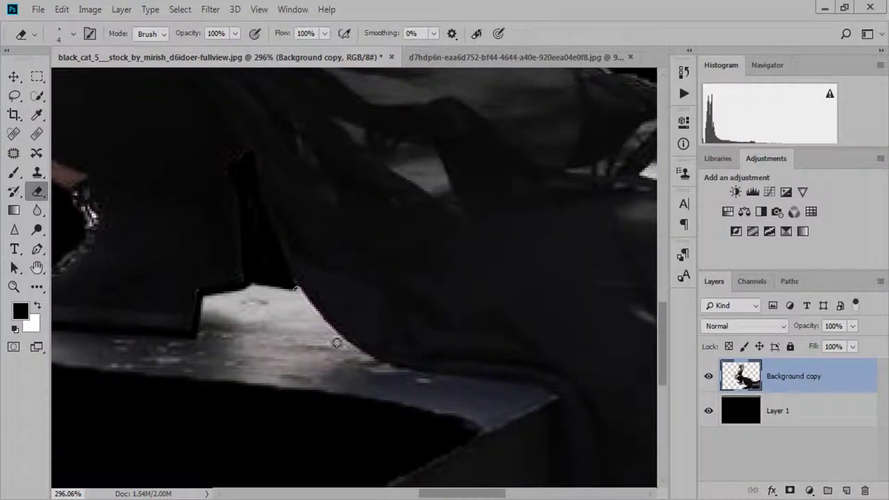
mouse_move(336, 343)
mouse_down()
mouse_move(361, 358)
mouse_move(536, 393)
mouse_up()
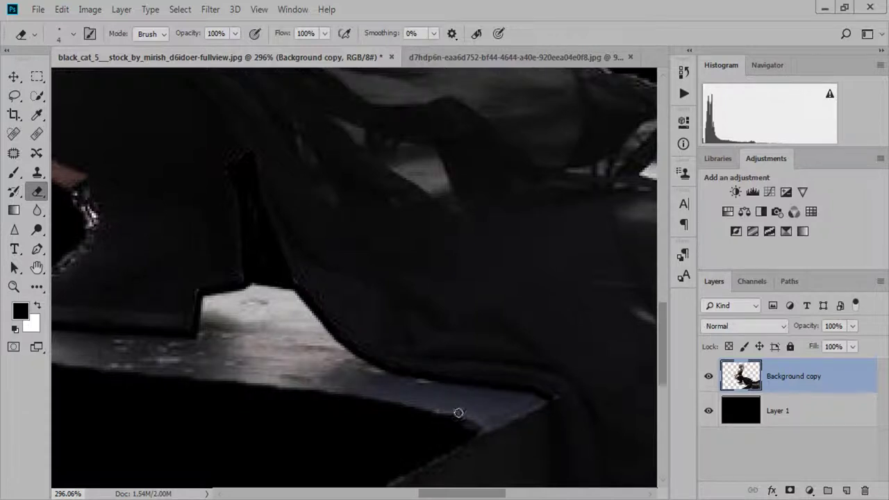
key(bracketright)
mouse_move(257, 293)
mouse_down()
mouse_move(264, 308)
mouse_move(287, 314)
mouse_move(315, 351)
mouse_move(405, 396)
mouse_move(502, 413)
mouse_move(317, 387)
mouse_move(234, 310)
mouse_move(220, 310)
mouse_move(224, 377)
mouse_move(347, 368)
mouse_move(165, 348)
mouse_up()
scroll(232, 371, down, 10)
Step: Invert Layer 1 to white to reveal leftovers, then return to Background copy with a smaller eraser
scroll(312, 334, up, 2)
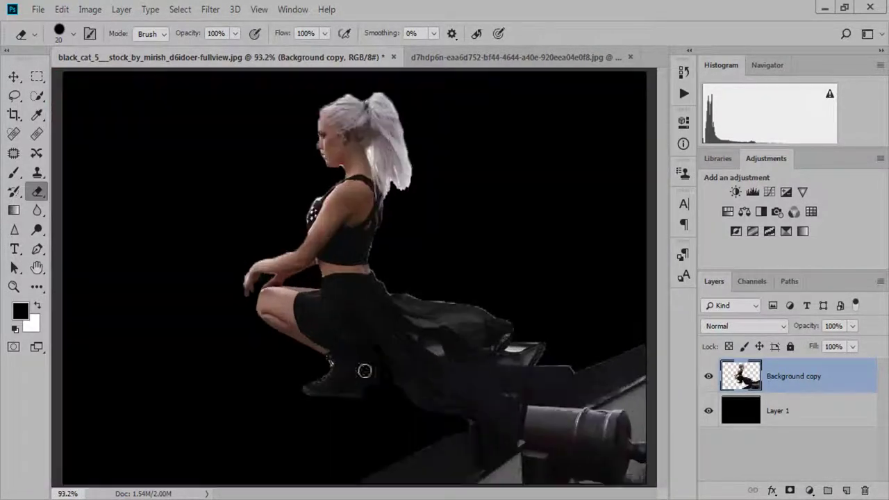
scroll(395, 304, up, 3)
scroll(405, 356, up, 1)
click(778, 414)
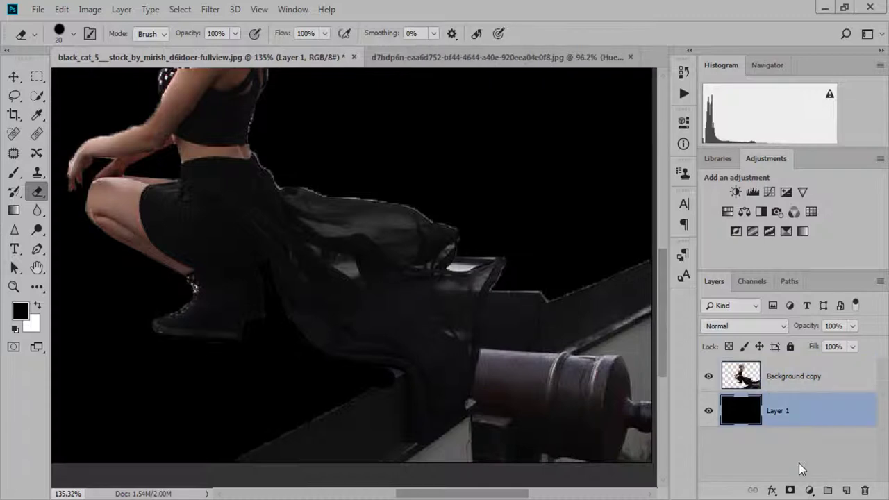
key(ctrl+i)
scroll(254, 301, up, 3)
scroll(264, 284, up, 1)
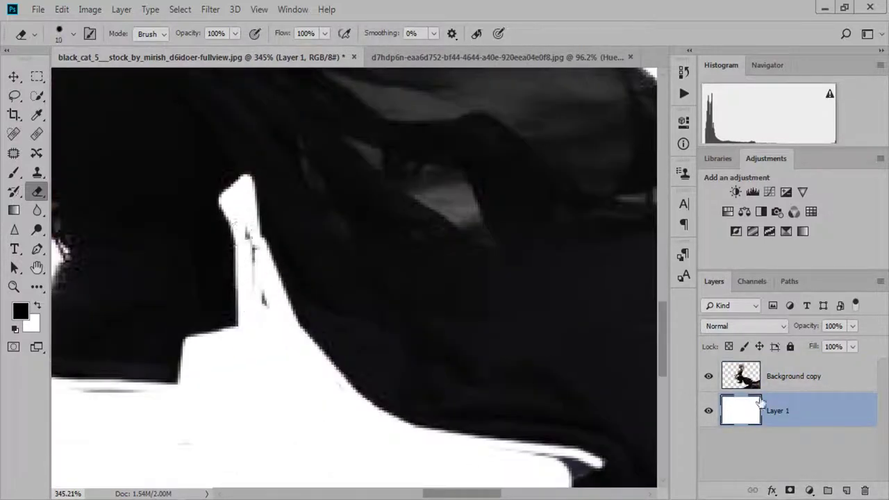
key(alt+bracketright)
key(bracketleft)
key(bracketleft)
Step: Erase grey specks, the bottom grey line, and a band up the camera edge to the skirt top
drag(250, 243, 270, 305)
drag(128, 401, 82, 393)
scroll(128, 401, down, 5)
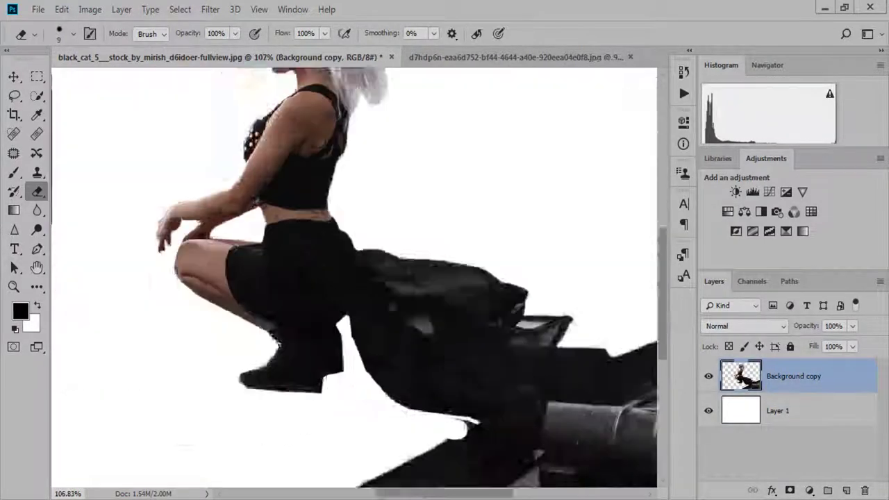
scroll(278, 363, up, 1)
scroll(353, 369, up, 3)
mouse_move(345, 341)
mouse_down()
mouse_move(361, 466)
mouse_move(380, 472)
mouse_move(478, 397)
mouse_move(400, 478)
mouse_up()
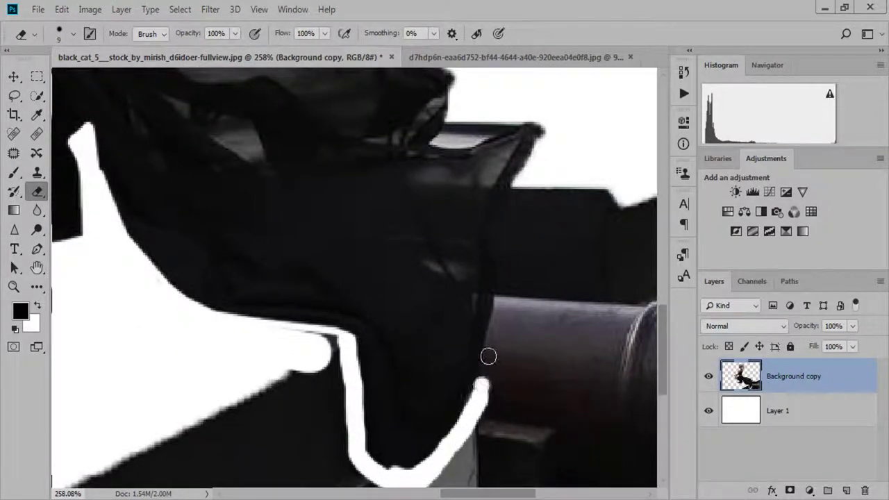
drag(489, 356, 499, 314)
mouse_move(499, 269)
mouse_down()
mouse_move(504, 224)
mouse_move(537, 161)
mouse_up()
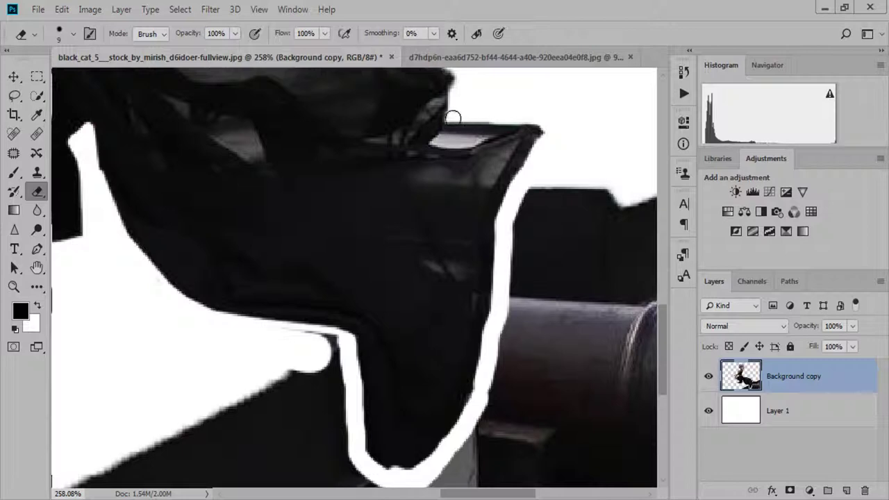
Step: Quick-select and delete the dark camera and ledge area, then deselect
scroll(452, 117, down, 2)
scroll(455, 107, down, 2)
scroll(496, 341, up, 1)
scroll(530, 364, up, 1)
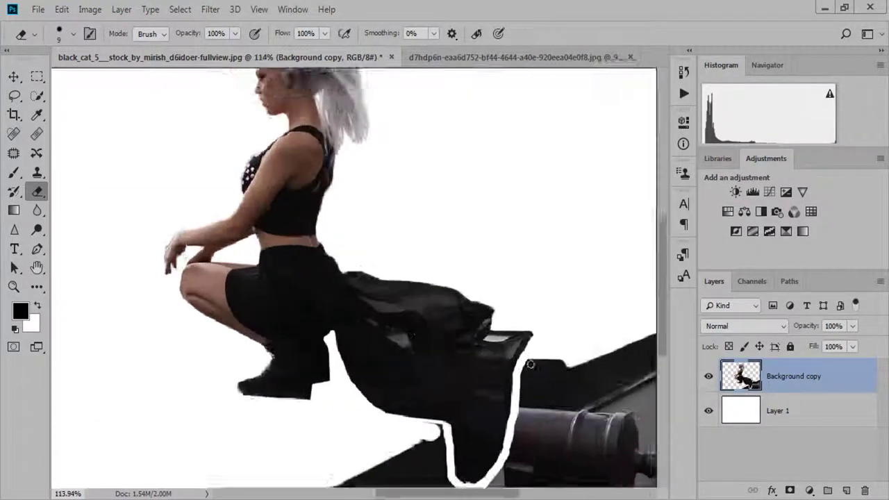
drag(529, 364, 441, 294)
key(w)
drag(486, 368, 332, 409)
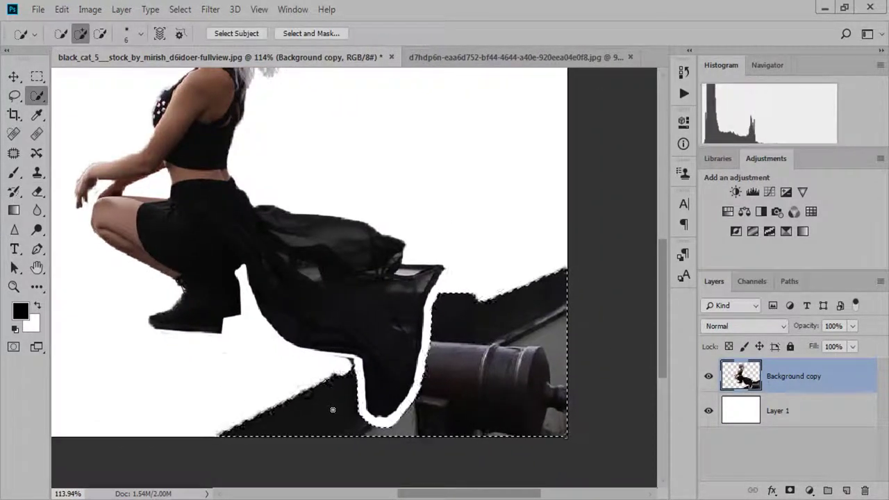
key(Delete)
scroll(337, 409, up, 3)
key(ctrl+d)
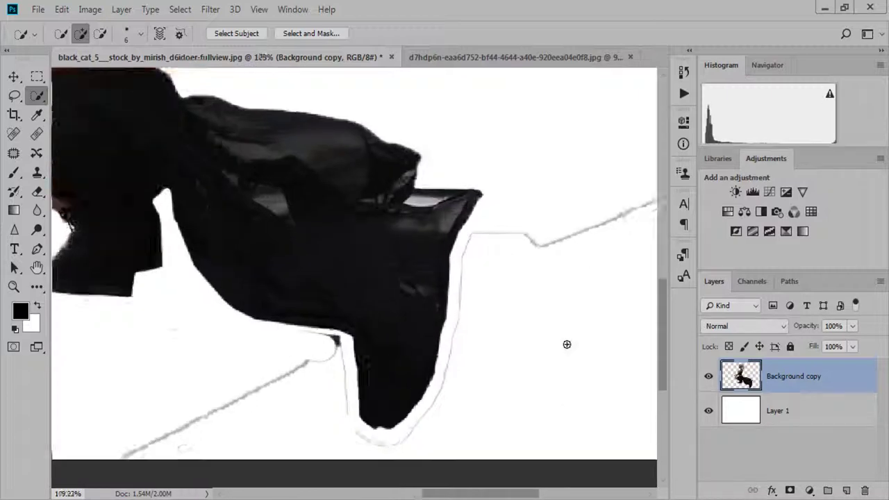
scroll(567, 345, down, 1)
Step: Erase the remaining stray grey lines, then refill Layer 1 with black
key(e)
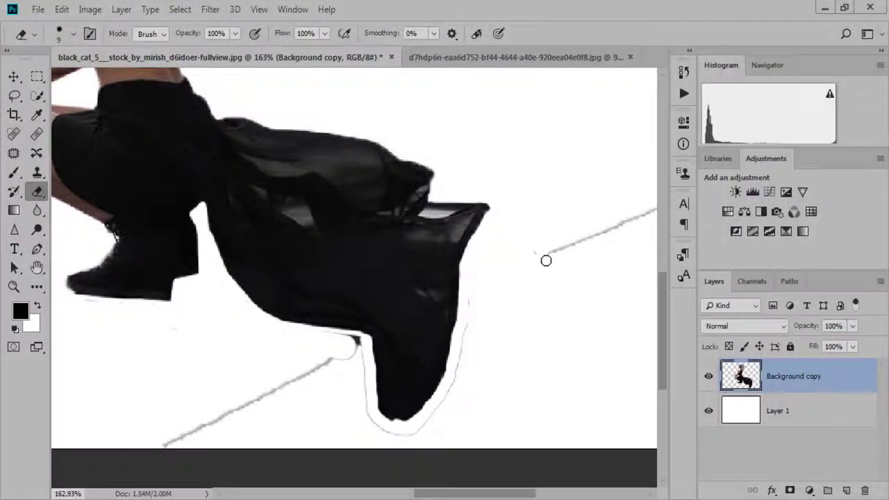
drag(546, 260, 560, 246)
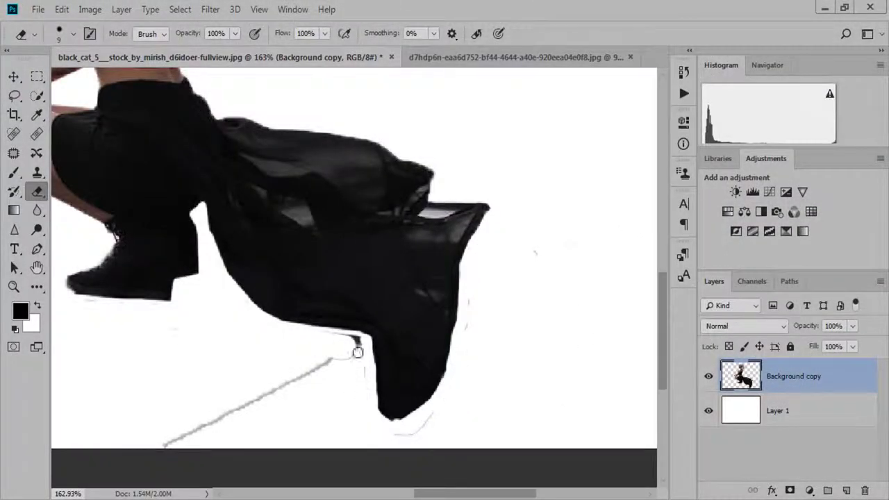
drag(300, 375, 164, 444)
scroll(234, 415, down, 5)
scroll(413, 293, up, 5)
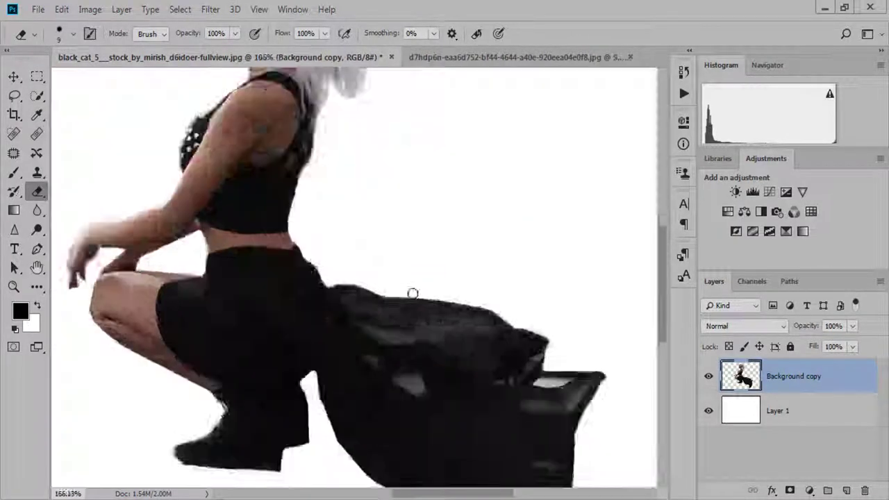
click(747, 424)
key(alt+BackSpace)
scroll(519, 350, up, 5)
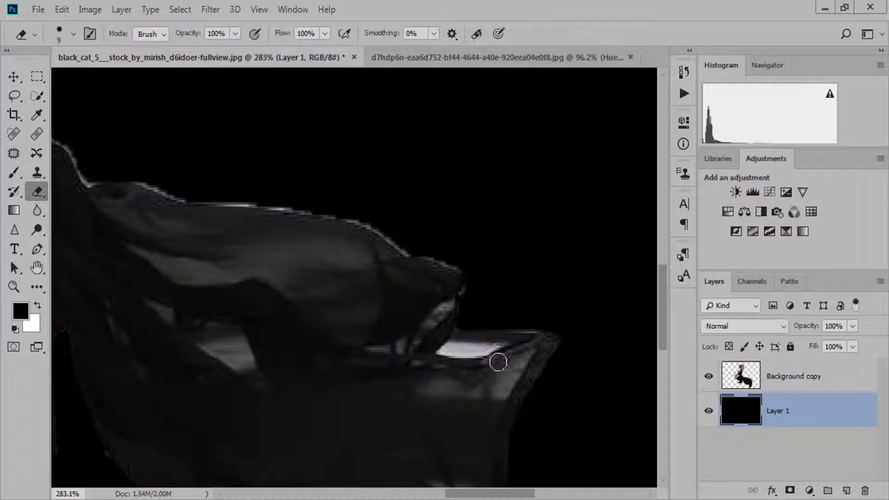
Step: Quick-select and delete the bright patch under the skirt on Background copy
key(w)
click(782, 382)
click(470, 350)
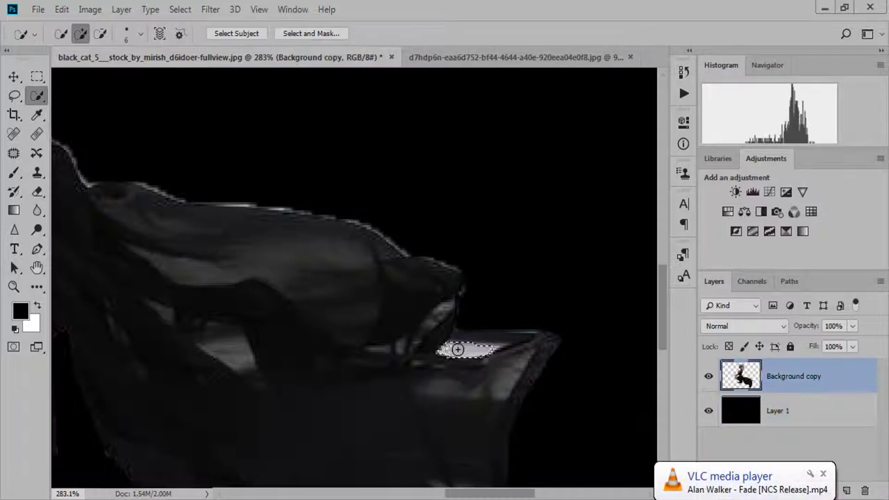
click(143, 38)
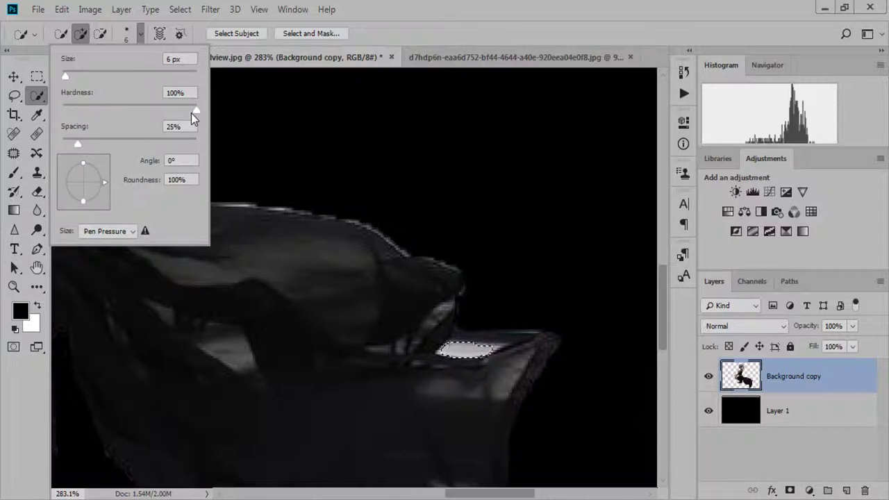
key(Return)
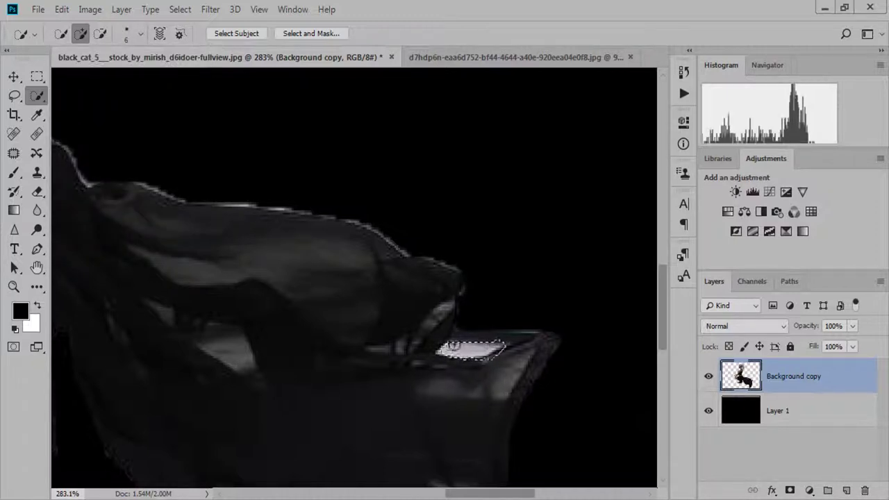
drag(469, 352, 482, 350)
scroll(482, 350, up, 5)
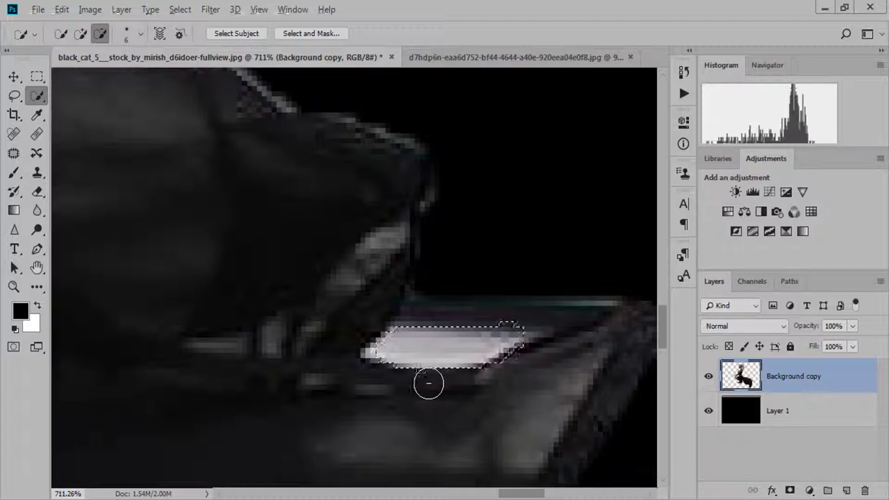
key(Delete)
scroll(348, 326, down, 3)
scroll(348, 325, down, 4)
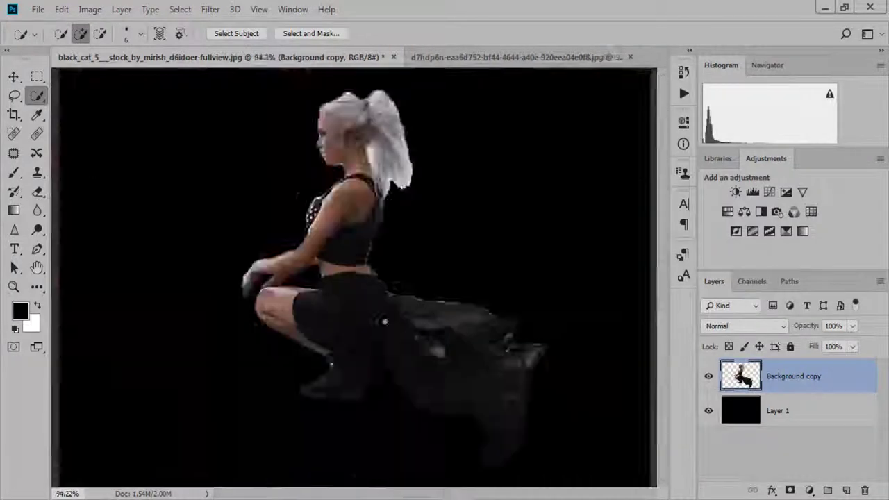
scroll(327, 272, up, 4)
Step: Erase the light fringe along the waist, back and skirt edges
mouse_move(328, 271)
mouse_down()
mouse_move(320, 338)
mouse_move(340, 438)
mouse_up()
key(e)
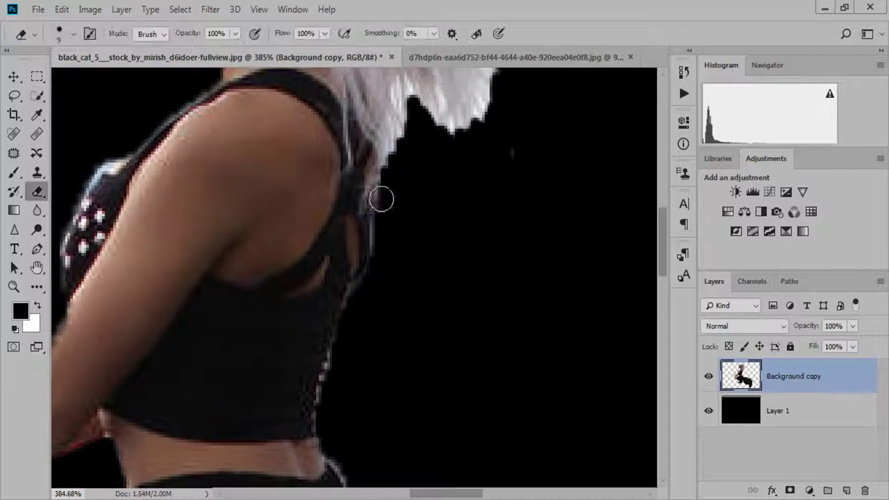
drag(378, 257, 329, 383)
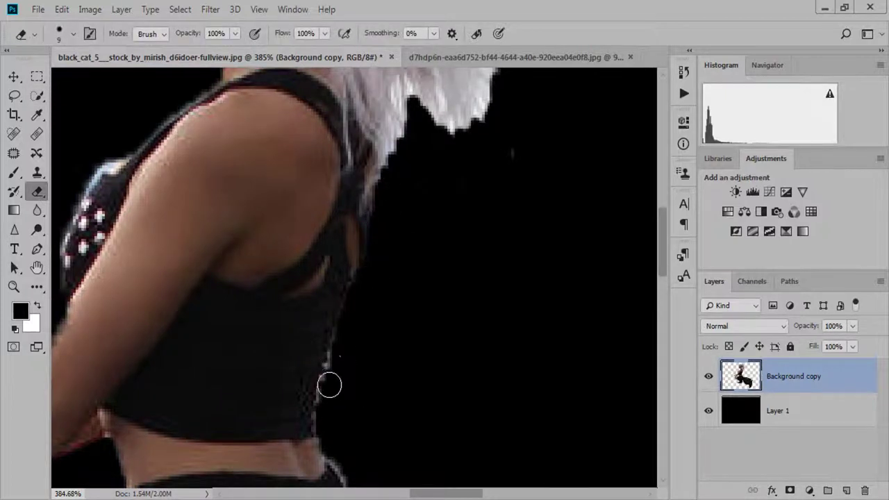
scroll(294, 313, down, 3)
drag(294, 313, 349, 403)
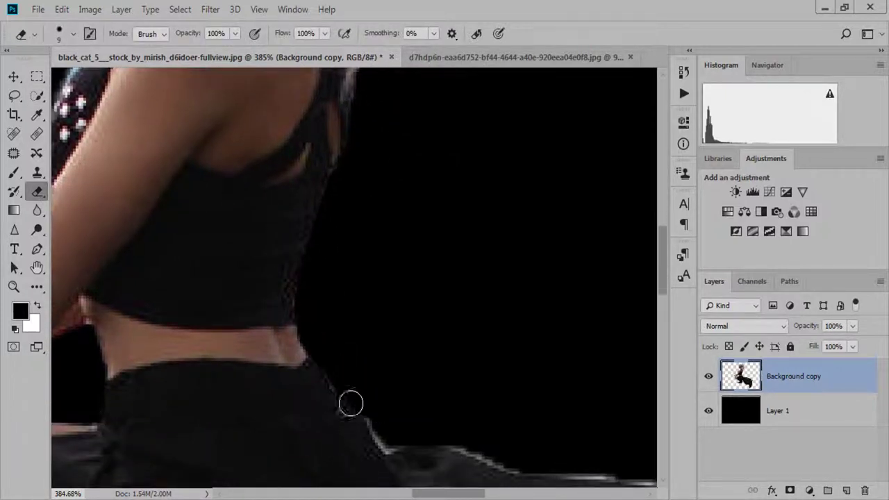
scroll(349, 403, down, 3)
drag(371, 312, 364, 307)
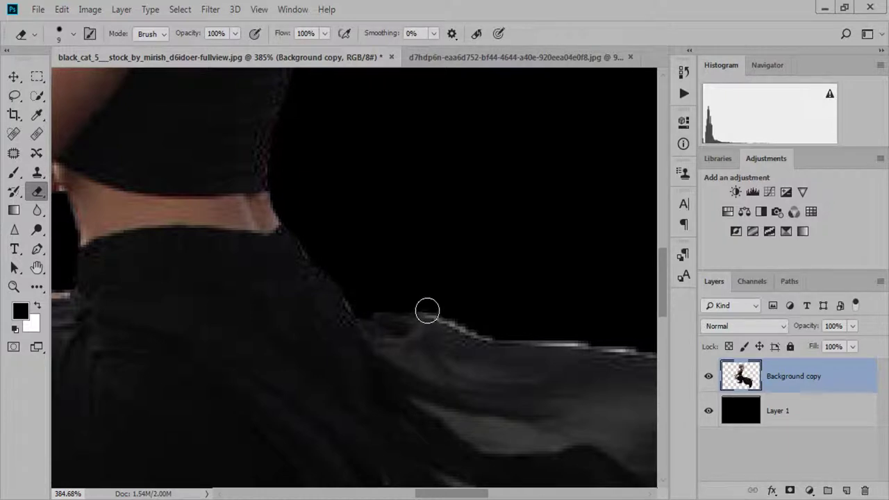
drag(491, 333, 585, 341)
scroll(585, 341, right, 5)
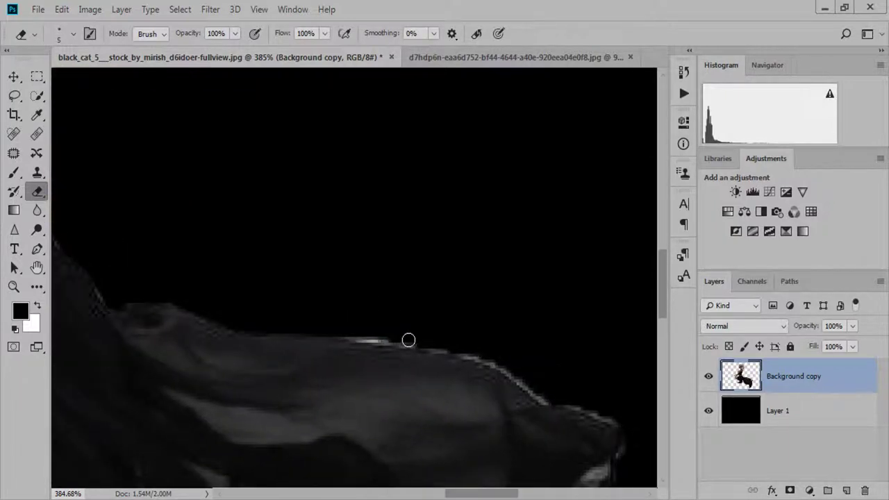
mouse_move(409, 340)
mouse_down()
mouse_move(484, 356)
mouse_move(613, 419)
mouse_move(331, 216)
mouse_up()
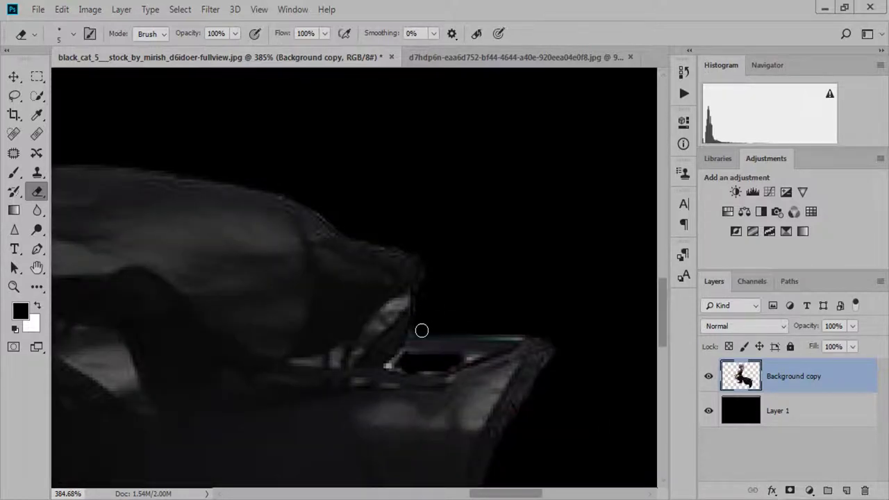
scroll(534, 338, down, 5)
scroll(370, 366, up, 4)
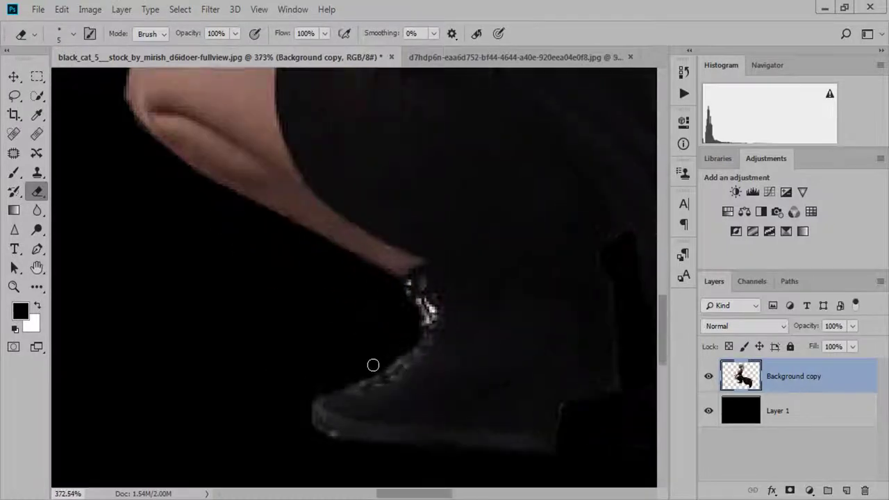
scroll(398, 180, down, 3)
scroll(398, 180, down, 2)
Step: Delete the black backdrop layer and drag the cut-out woman into the purple cave scene
click(829, 417)
key(Delete)
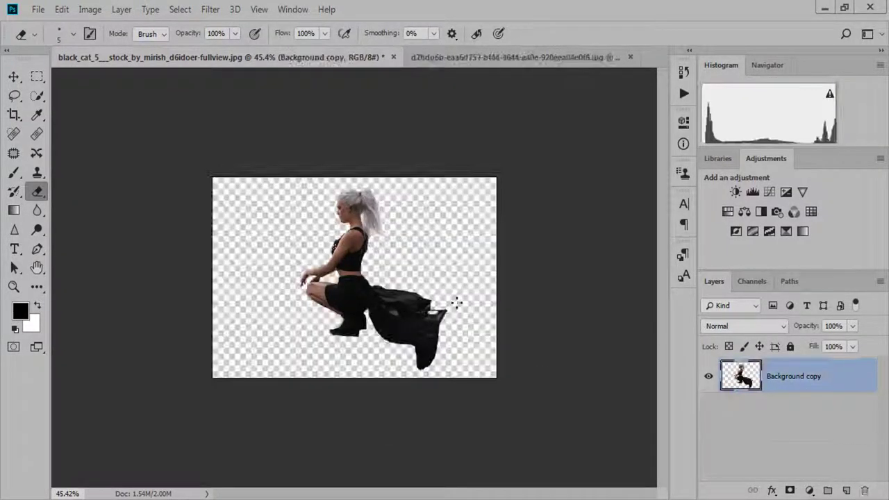
scroll(425, 266, up, 1)
key(v)
mouse_move(425, 266)
mouse_down()
mouse_move(341, 266)
mouse_move(333, 274)
mouse_move(291, 243)
mouse_up()
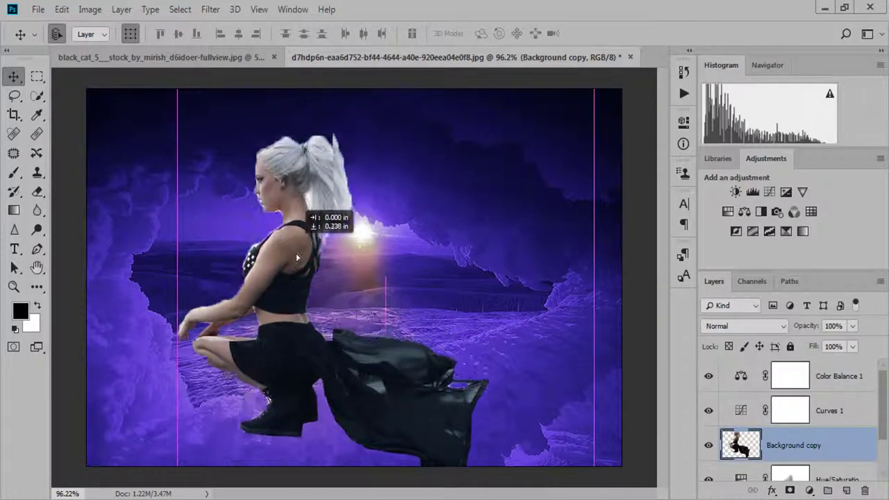
scroll(389, 232, down, 1)
scroll(386, 226, down, 2)
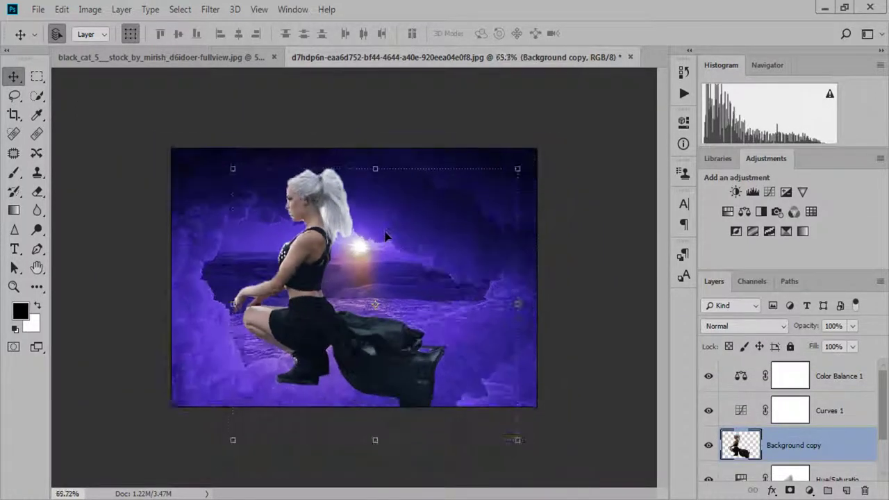
Step: Flip the woman horizontally, scale her to about 64%, and place her on the left
key(ctrl+t)
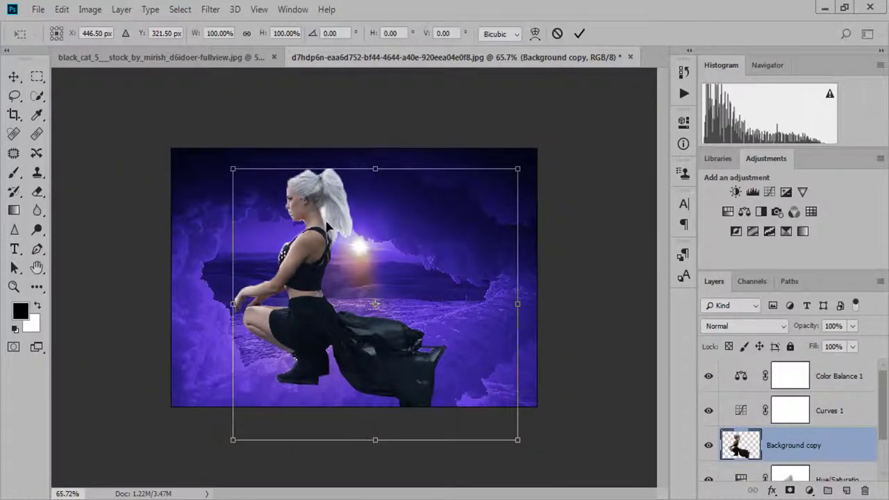
right_click(327, 223)
click(400, 406)
mouse_move(456, 294)
mouse_down()
mouse_move(273, 274)
mouse_move(253, 291)
mouse_up()
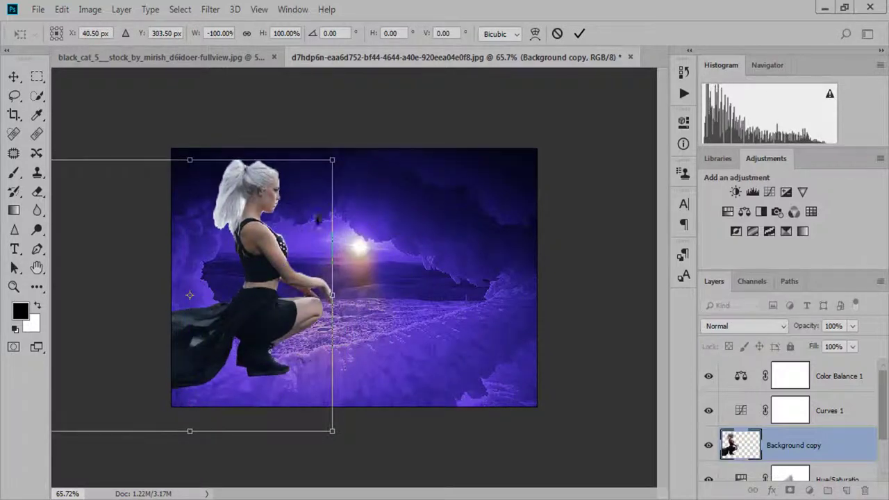
drag(334, 159, 282, 209)
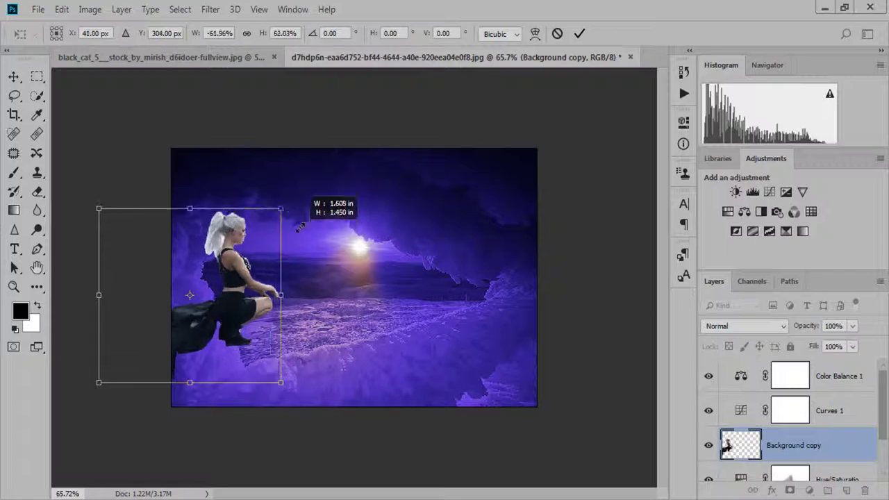
drag(254, 292, 277, 311)
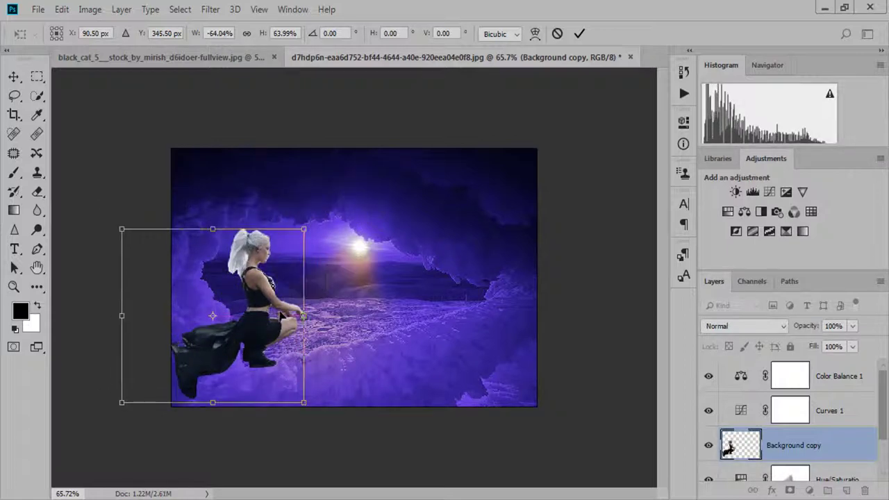
scroll(352, 250, up, 2)
click(578, 33)
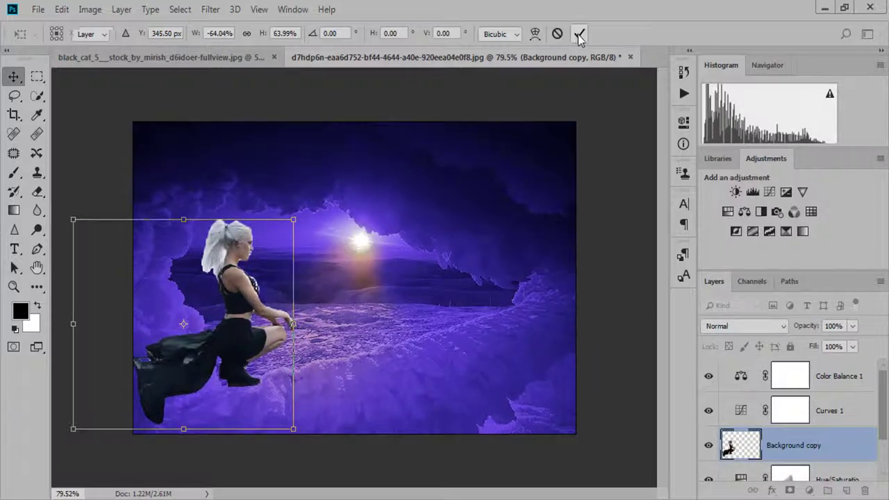
scroll(186, 309, up, 1)
scroll(186, 309, up, 1)
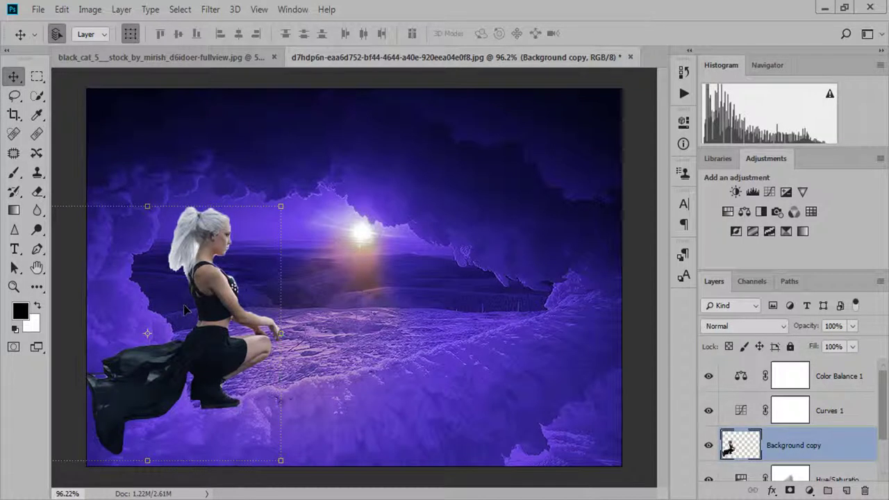
Step: Shift the woman slightly lower-left and stack her layer just below Color Balance 1
drag(209, 326, 186, 347)
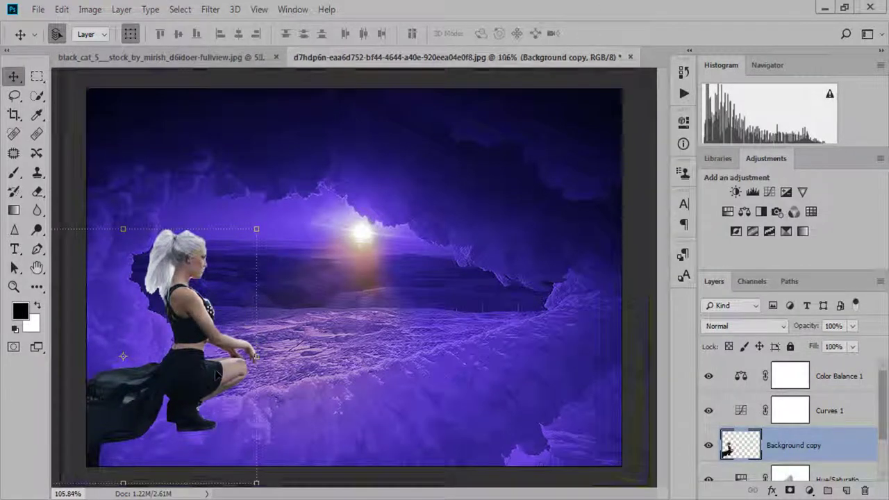
scroll(241, 404, up, 1)
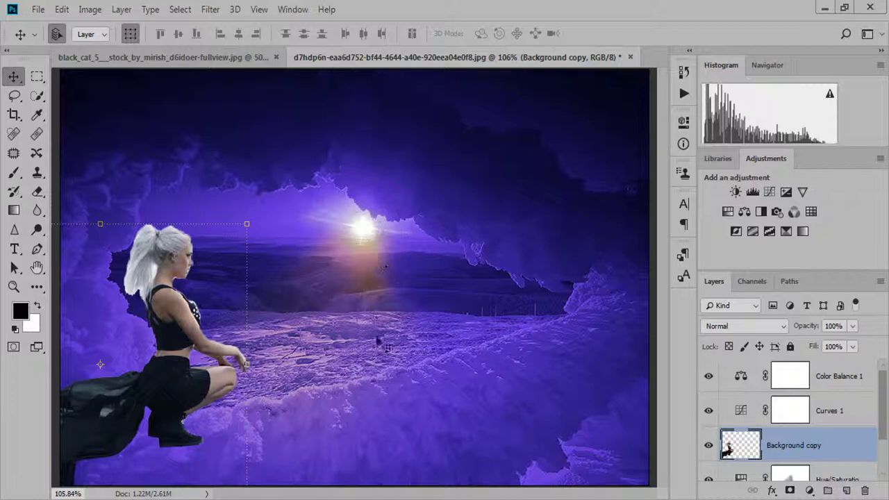
drag(841, 451, 848, 378)
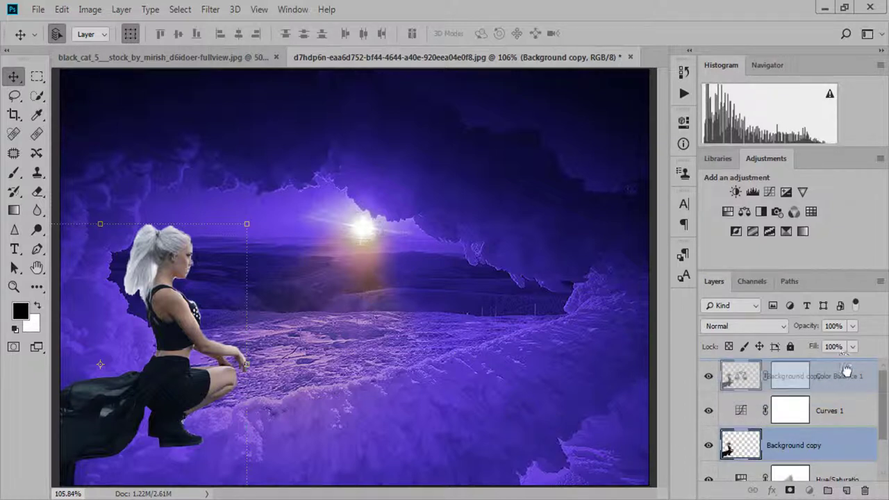
drag(848, 380, 850, 411)
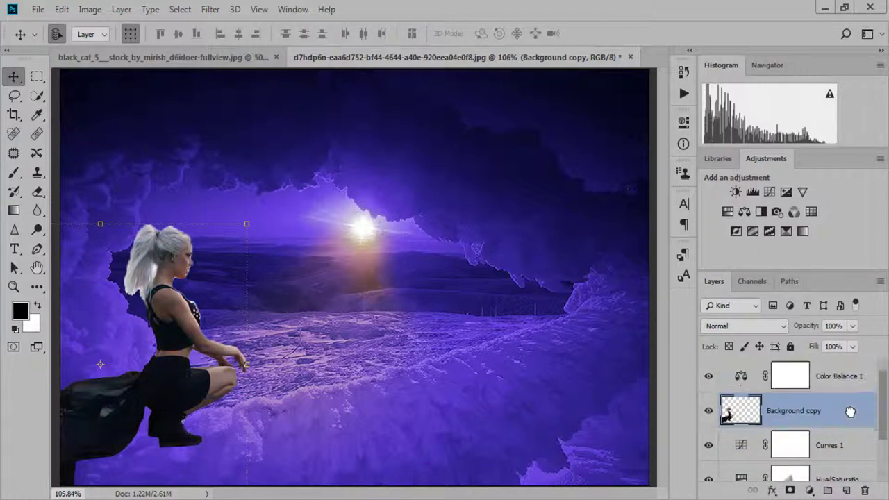
Step: Pan and zoom around the scene to inspect the woman's boots in the snow
scroll(417, 312, down, 2)
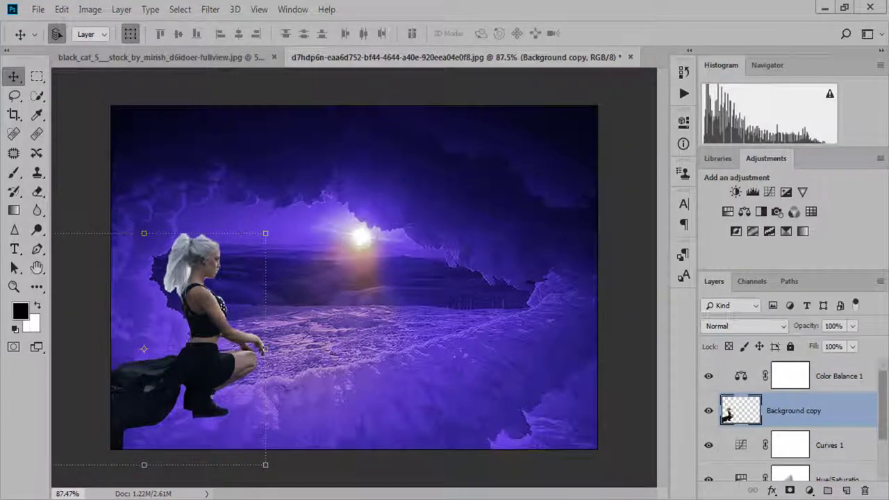
scroll(348, 313, down, 2)
scroll(273, 397, up, 6)
drag(318, 342, 366, 331)
scroll(366, 331, down, 2)
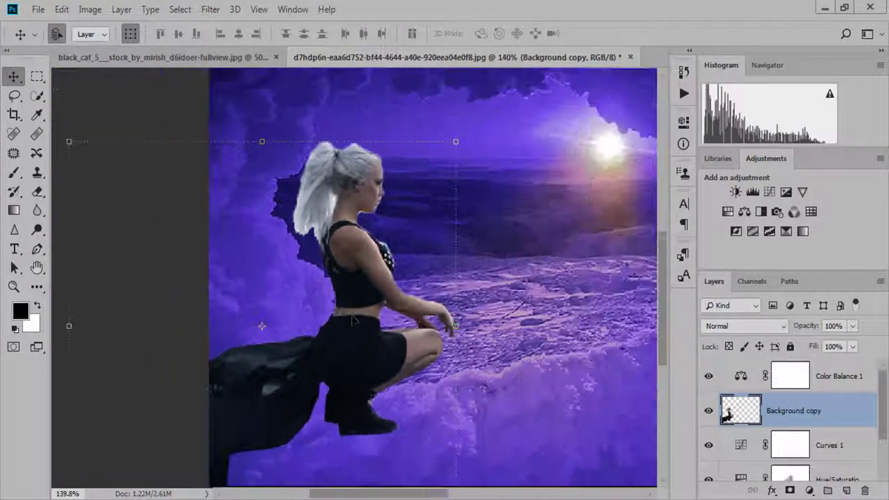
scroll(306, 390, down, 1)
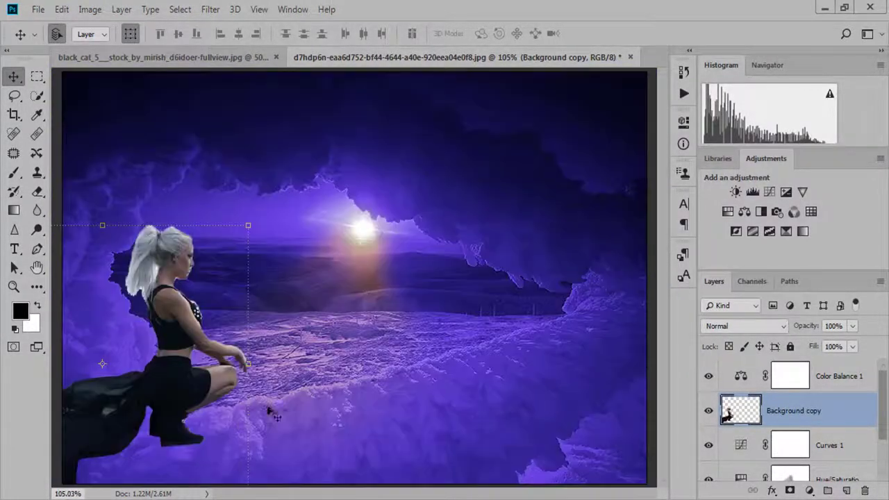
scroll(103, 363, up, 2)
scroll(151, 465, up, 1)
scroll(151, 461, up, 2)
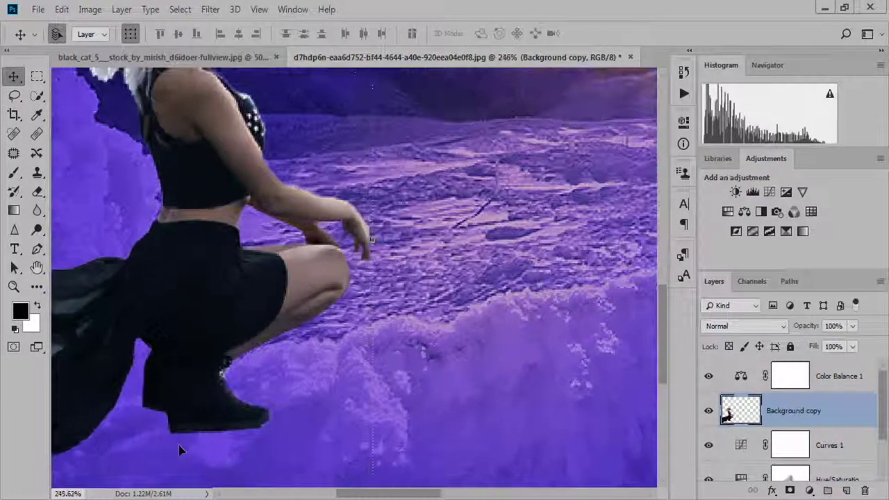
scroll(178, 452, up, 2)
drag(212, 367, 214, 350)
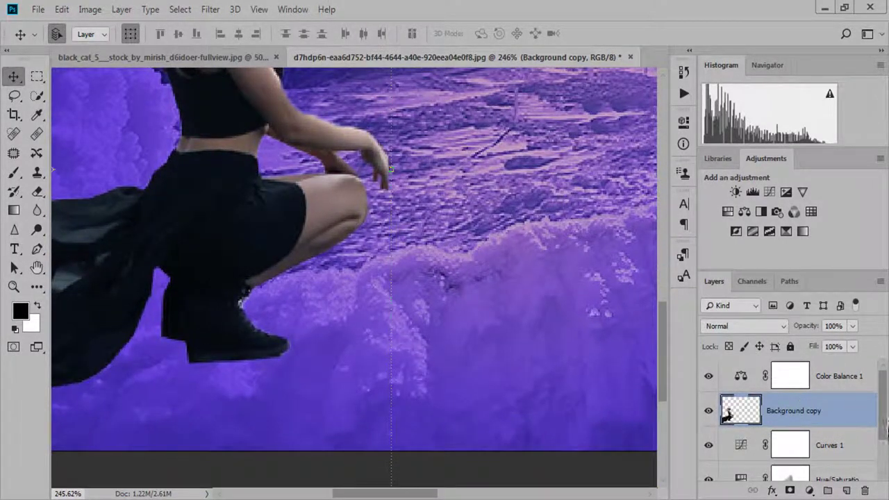
drag(882, 412, 884, 477)
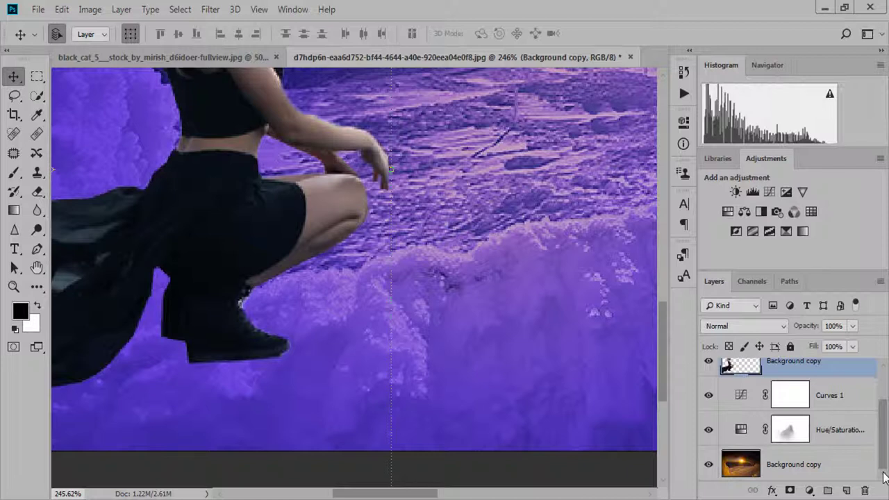
Step: Add a new empty layer directly above the woman's layer
click(838, 461)
click(833, 371)
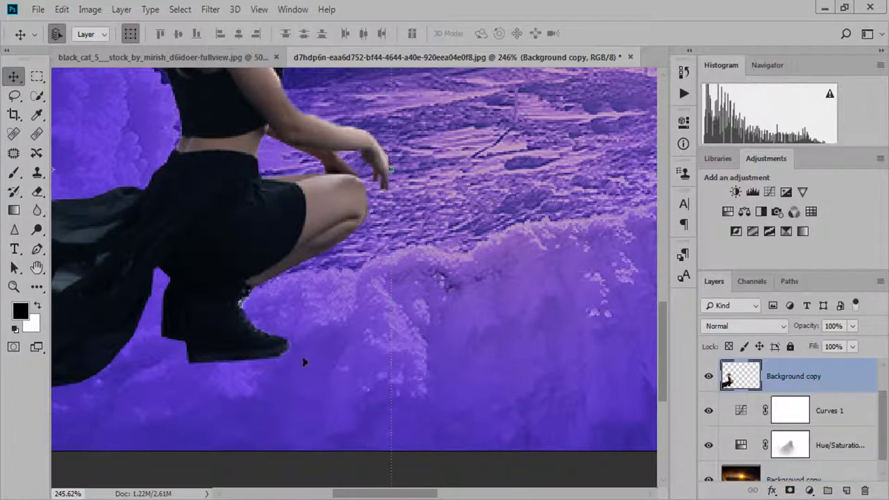
click(846, 490)
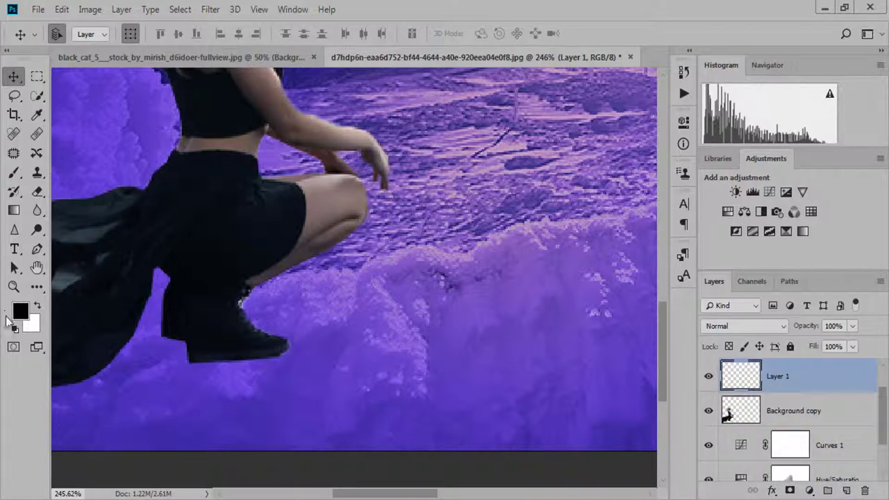
Step: Sample the snow with the Clone Stamp, try cloning below the boot, then undo it
click(37, 172)
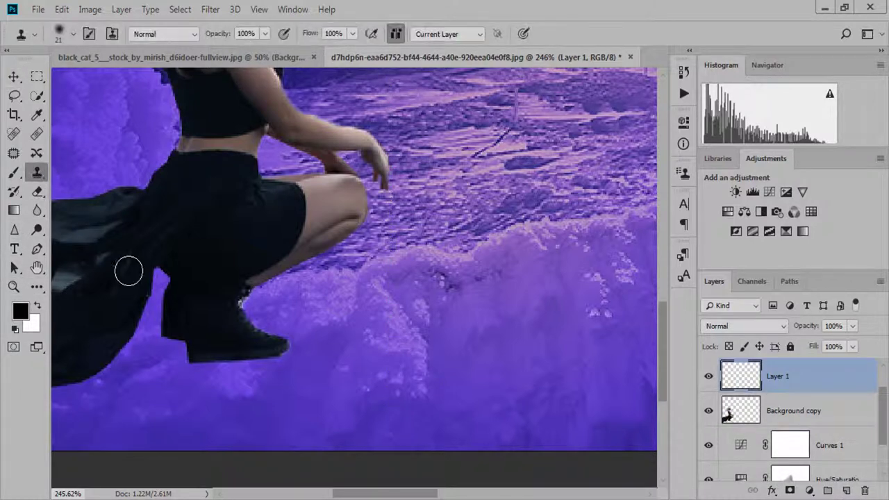
alt+click(280, 376)
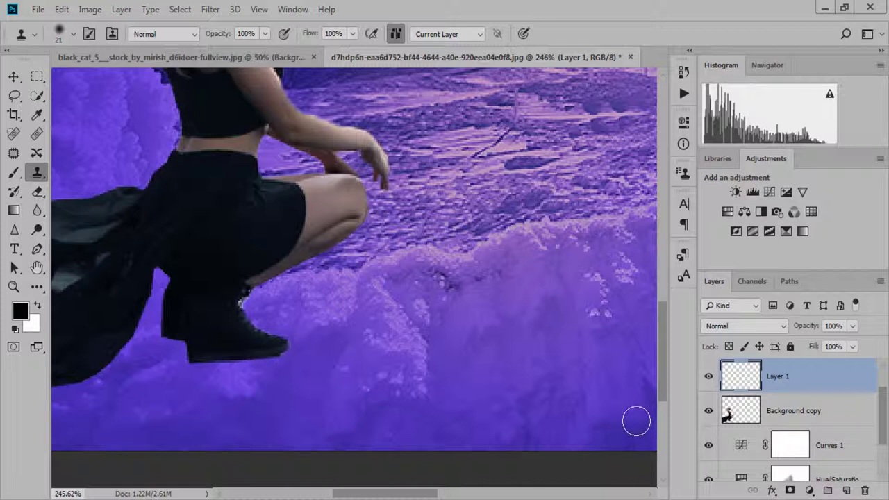
scroll(767, 452, down, 2)
click(785, 462)
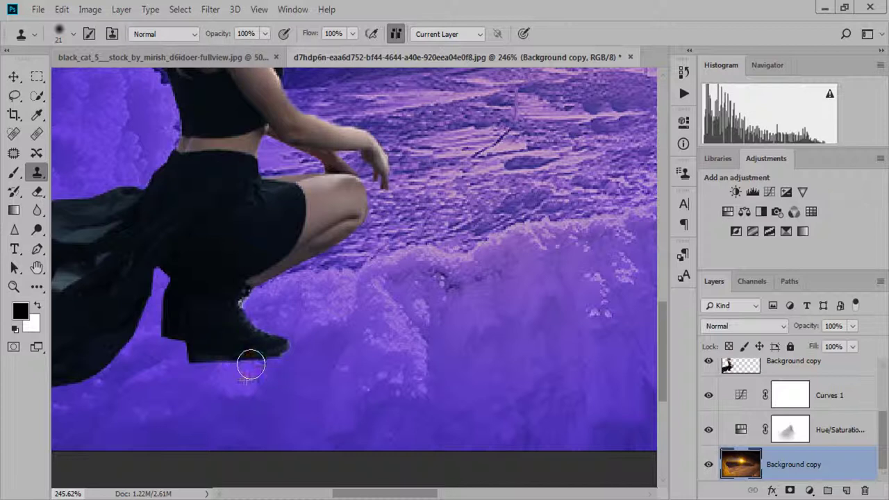
click(250, 363)
key(ctrl+z)
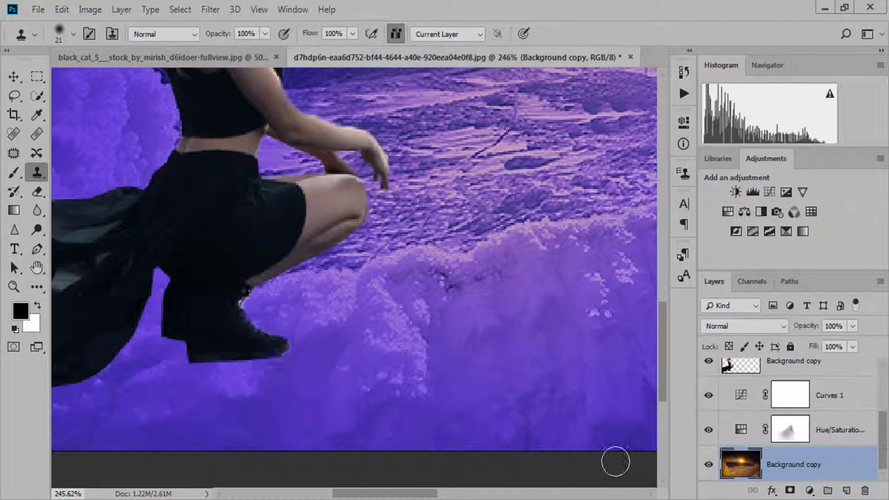
Step: Remove the empty extra layer and zoom out over the whole composition
drag(886, 439, 886, 397)
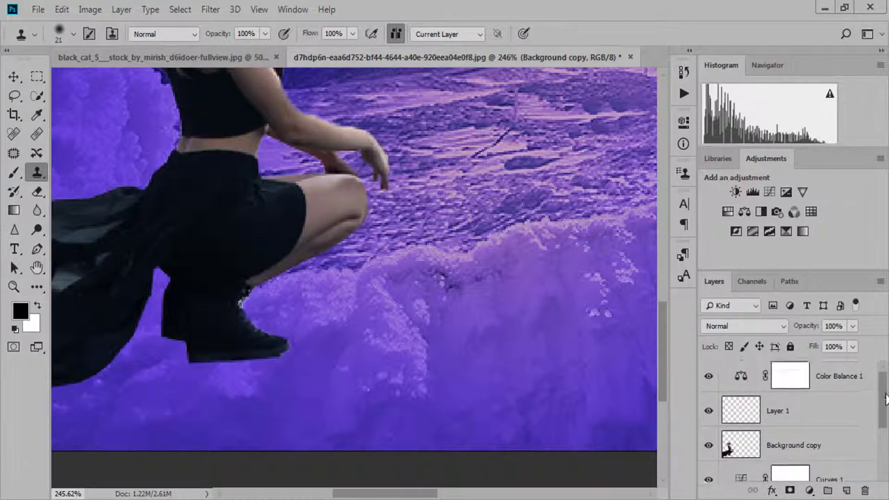
click(834, 401)
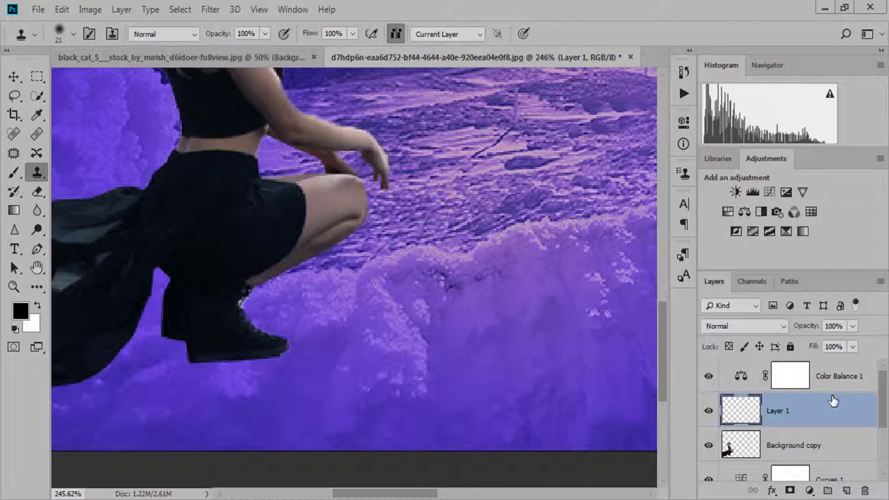
key(Delete)
scroll(248, 365, down, 2)
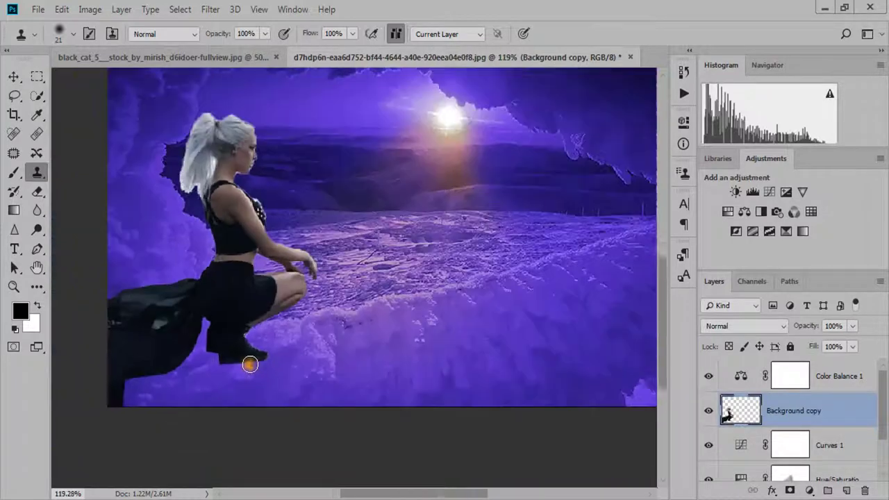
scroll(248, 364, down, 1)
scroll(243, 327, up, 1)
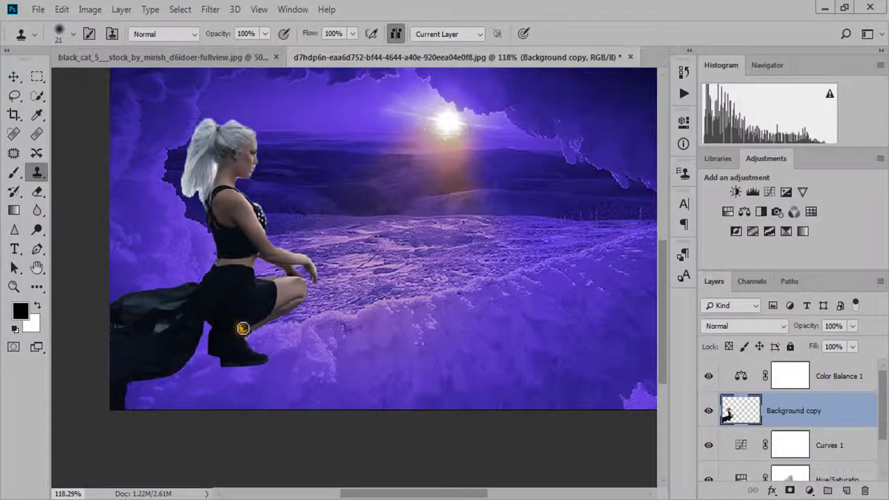
Step: Add a new layer above Color Balance 1 and set a soft brush to about 30% opacity
click(861, 375)
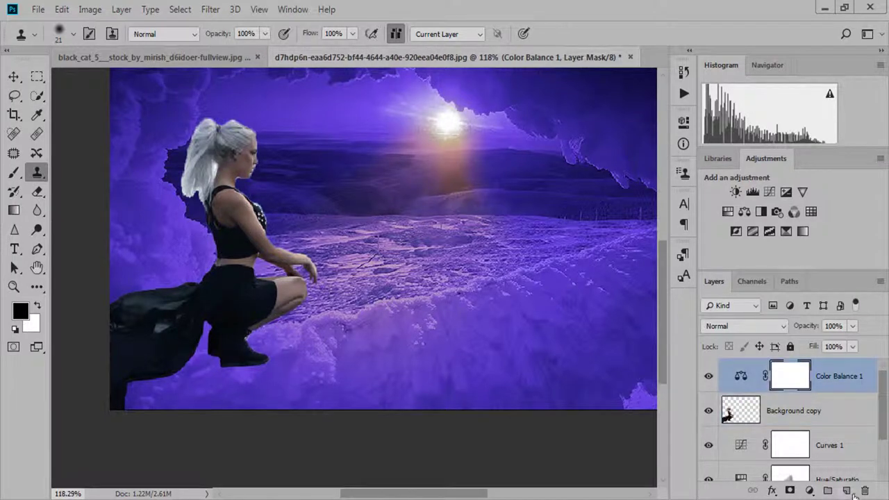
click(846, 491)
key(b)
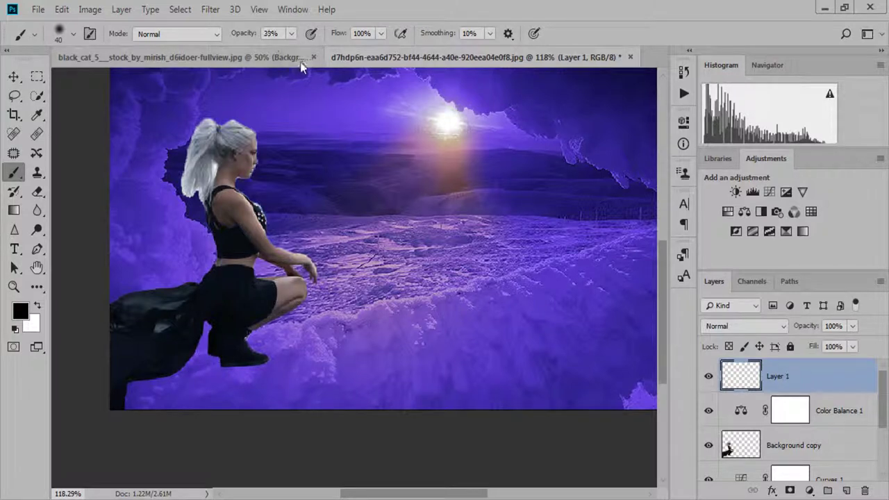
key(3)
key(3)
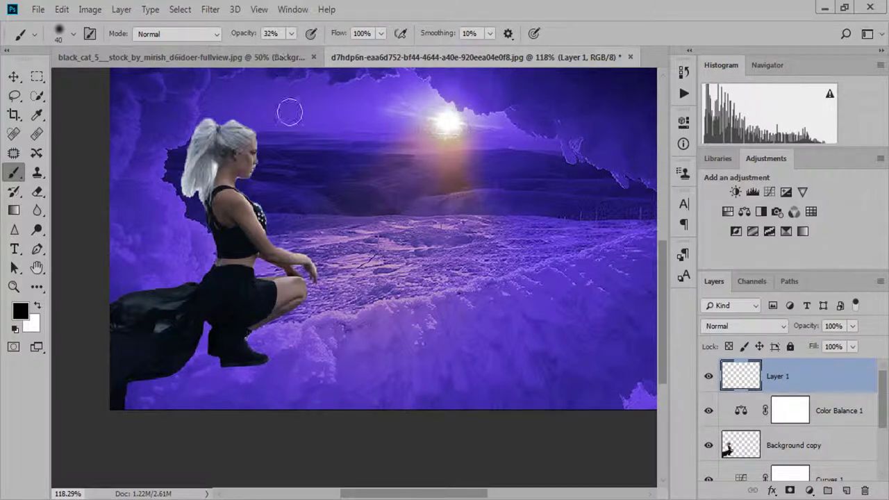
Step: Paint a black shadow under the boots, extending it left along the ground
drag(250, 359, 208, 375)
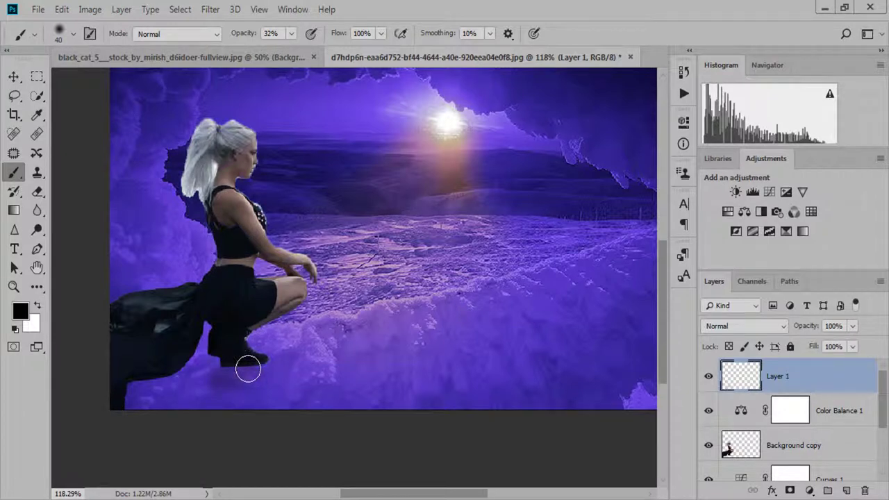
key(ctrl+z)
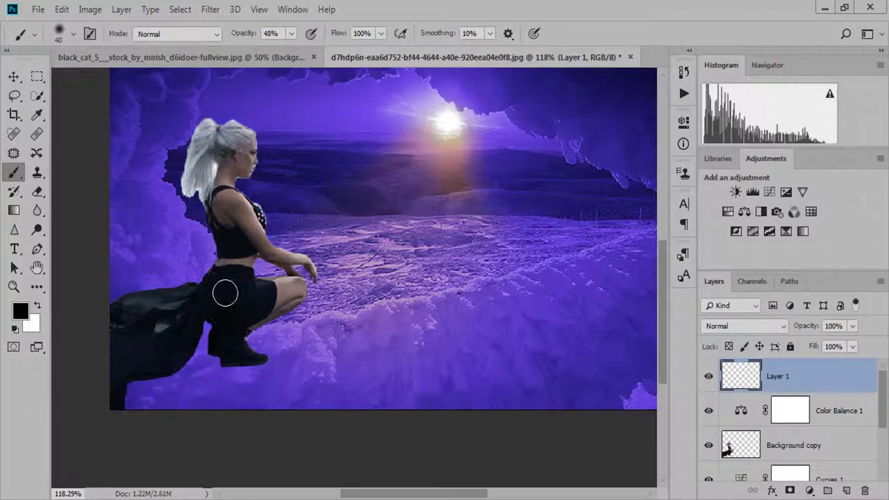
drag(253, 368, 145, 377)
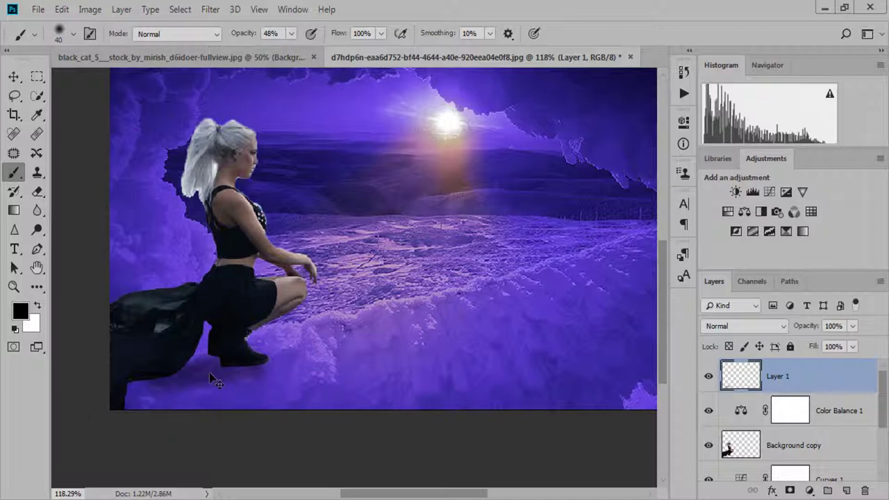
key(bracketleft)
drag(263, 366, 179, 390)
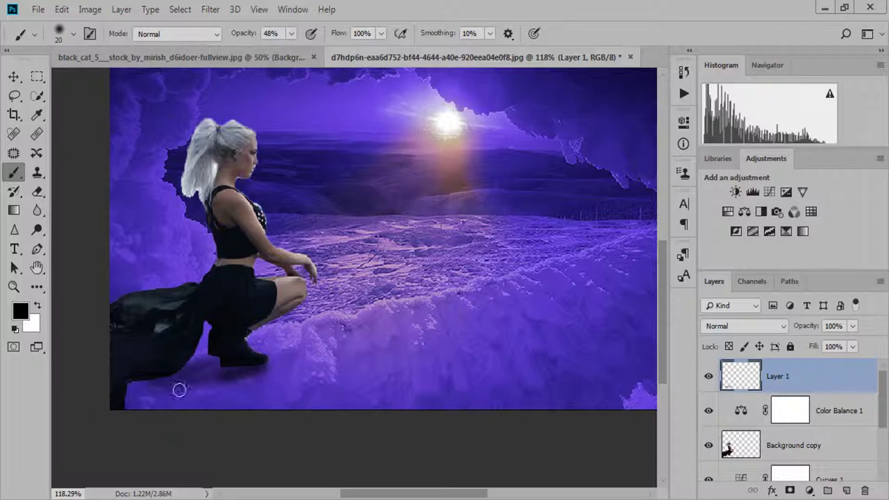
drag(241, 375, 104, 365)
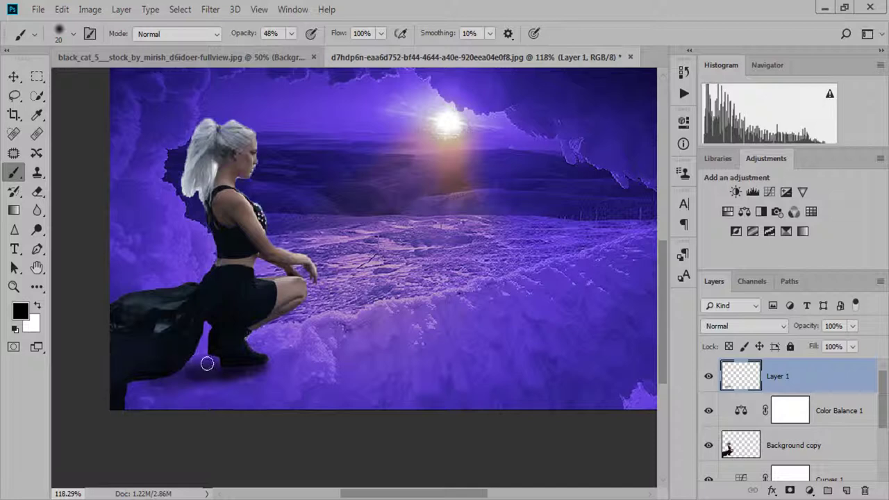
scroll(207, 364, up, 2)
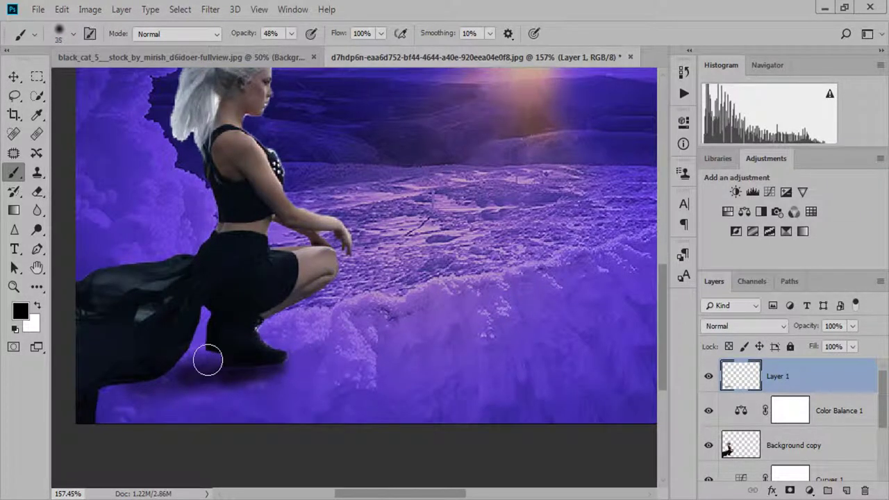
drag(206, 359, 84, 407)
drag(184, 345, 208, 350)
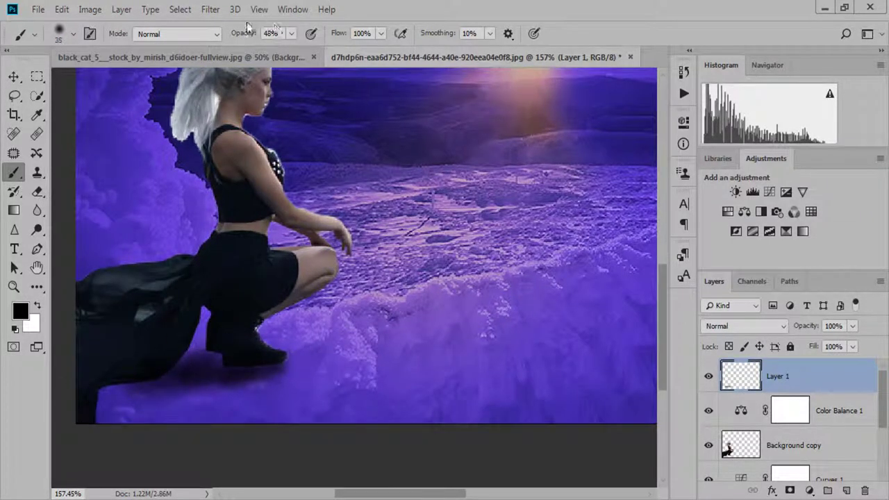
text(21)
Step: At 21% opacity with a larger brush, deepen the shadow under the boots and coat
key(Return)
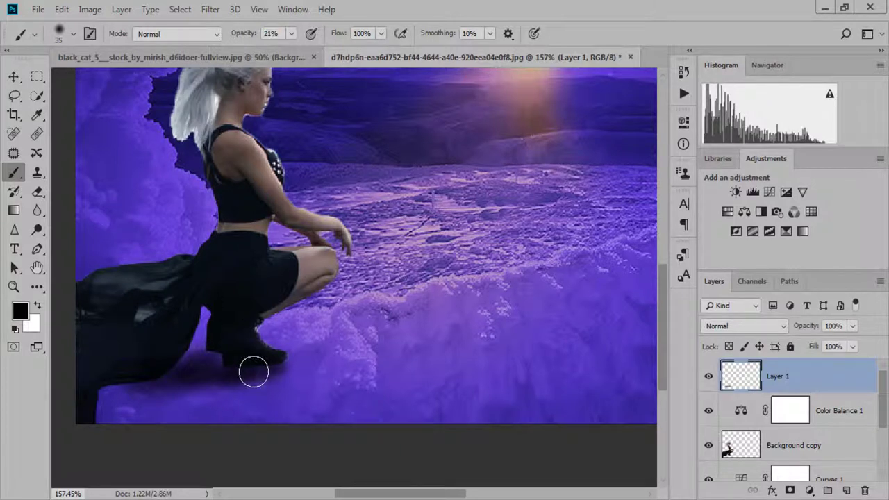
key(bracketright)
key(bracketright)
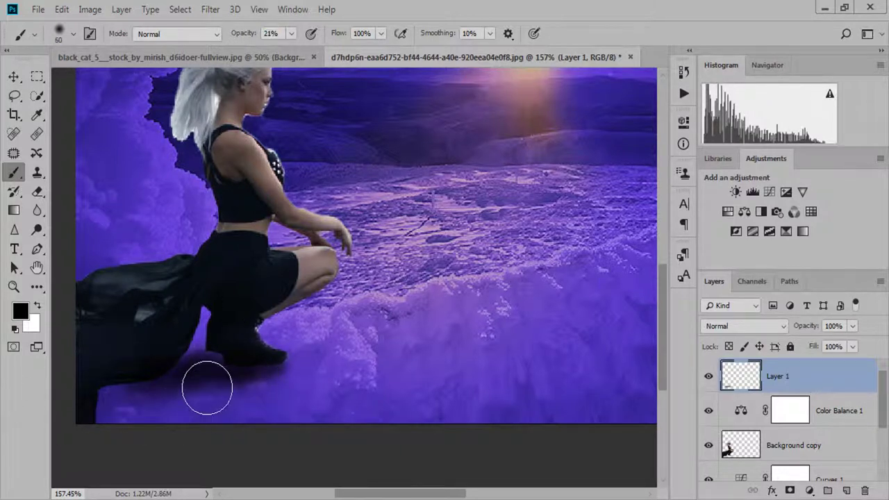
mouse_move(207, 387)
mouse_down()
mouse_move(153, 399)
mouse_move(176, 412)
mouse_move(235, 380)
mouse_up()
key(bracketright)
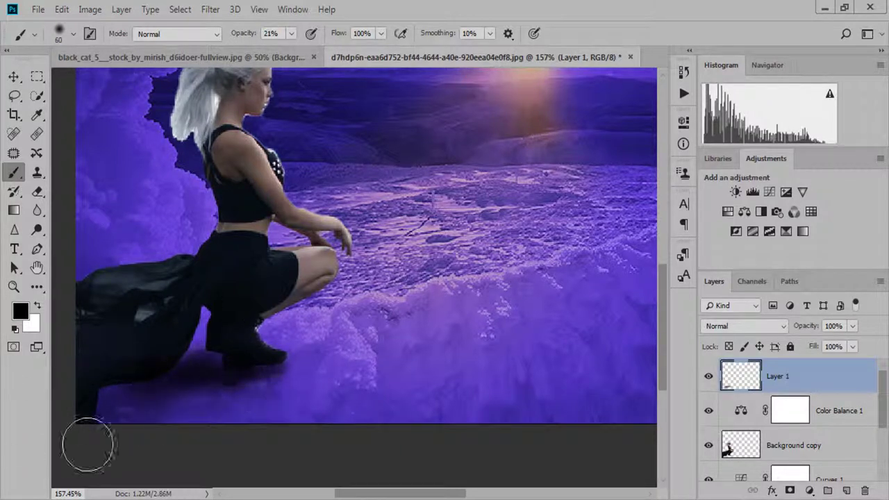
mouse_move(191, 337)
mouse_down()
mouse_move(159, 371)
mouse_move(199, 327)
mouse_move(156, 380)
mouse_up()
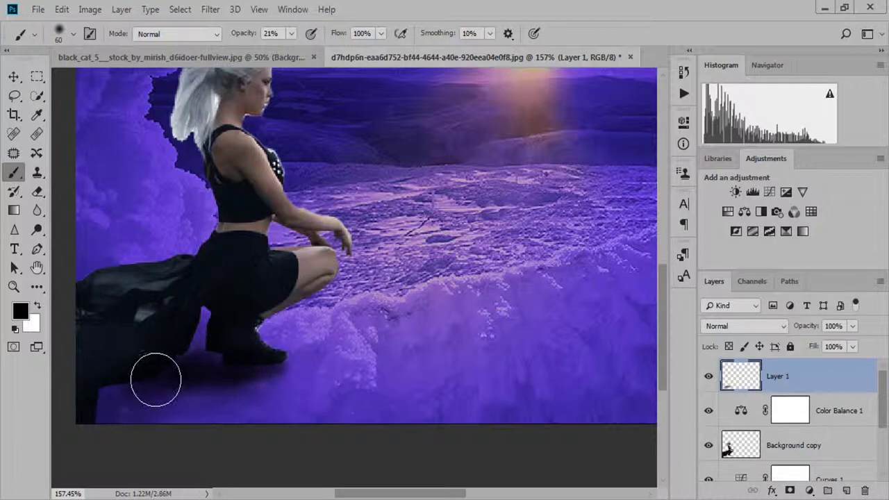
scroll(63, 436, down, 5)
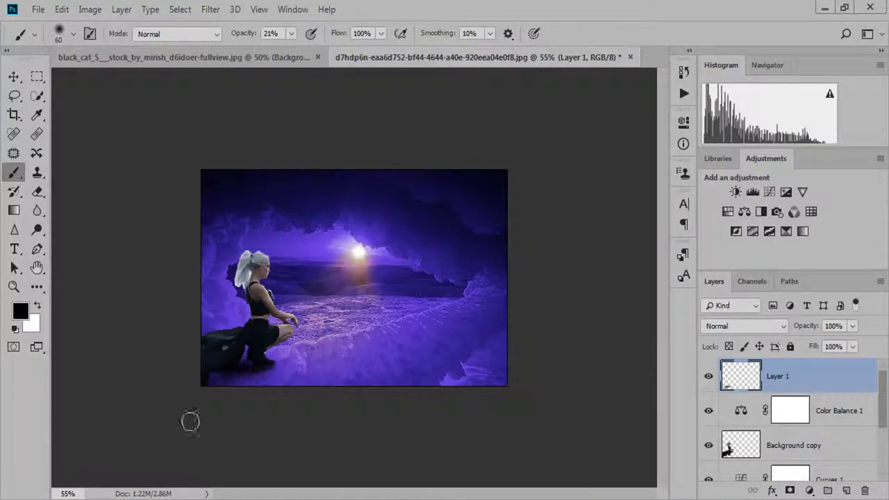
Step: Zoom and pan to bring the woman and the sun closer into view
scroll(236, 347, up, 1)
scroll(255, 246, up, 3)
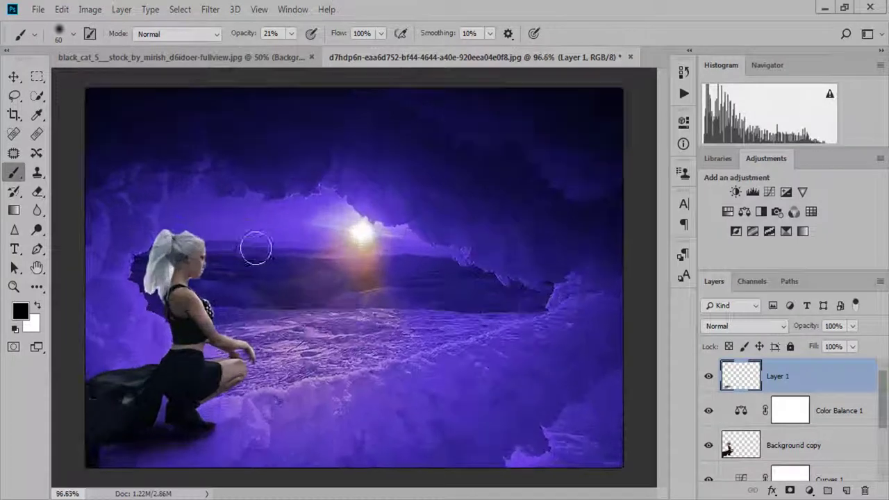
scroll(214, 284, down, 1)
scroll(214, 284, up, 1)
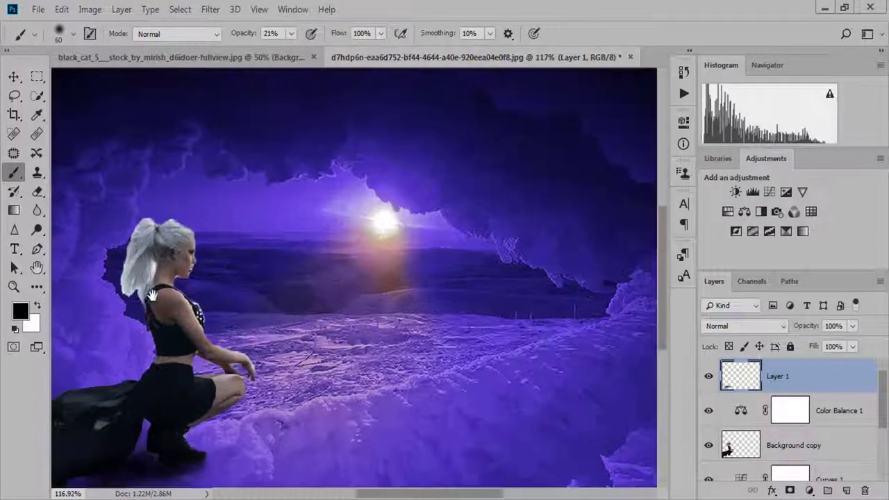
scroll(185, 329, up, 2)
drag(184, 330, 244, 303)
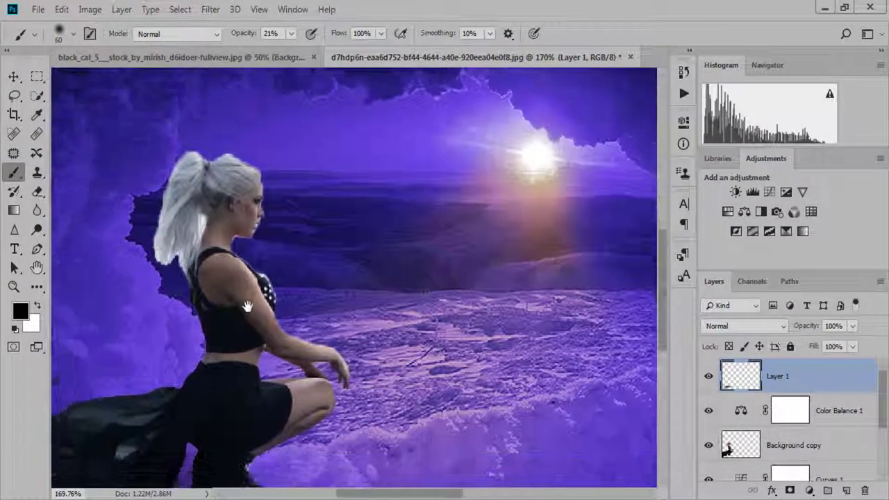
scroll(244, 303, up, 1)
drag(886, 393, 886, 453)
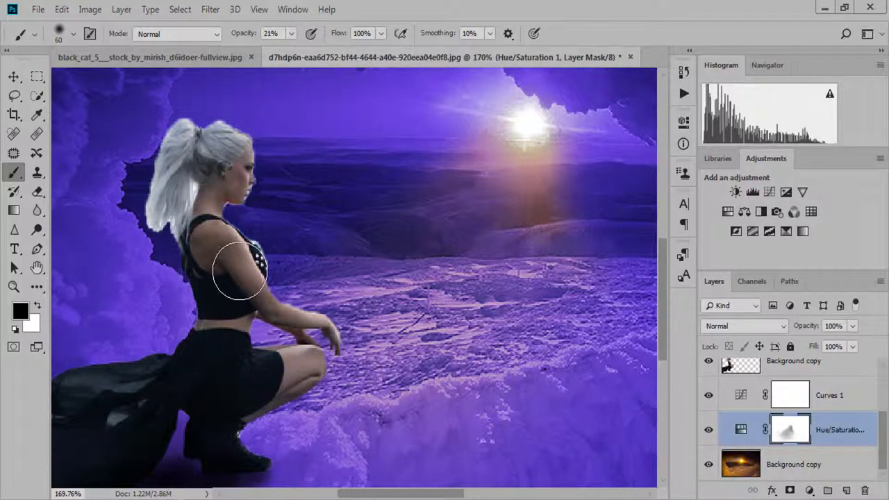
Step: Paint the Hue/Saturation mask along the face with a tiny full-opacity brush, then undo it
key(bracketleft)
key(bracketleft)
drag(243, 40, 299, 40)
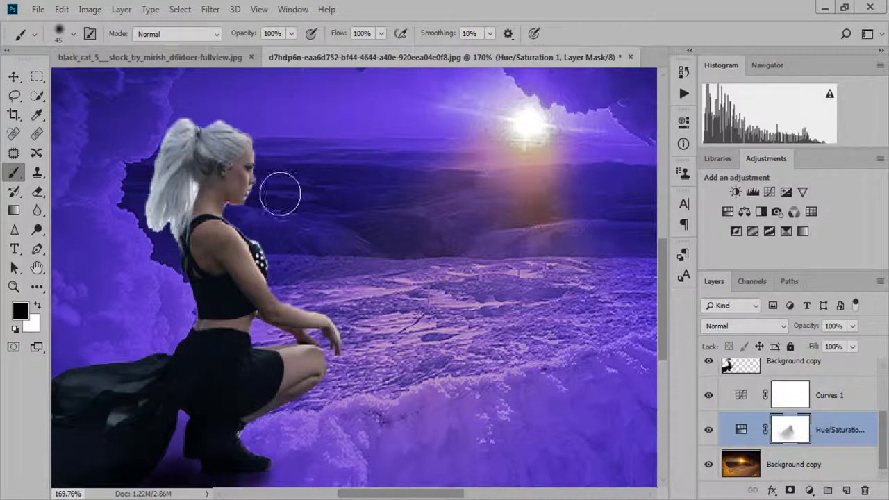
scroll(274, 167, up, 3)
key(bracketleft)
key(bracketleft)
key(bracketleft)
mouse_move(237, 103)
mouse_down()
mouse_move(236, 175)
mouse_move(209, 217)
mouse_up()
key(ctrl+z)
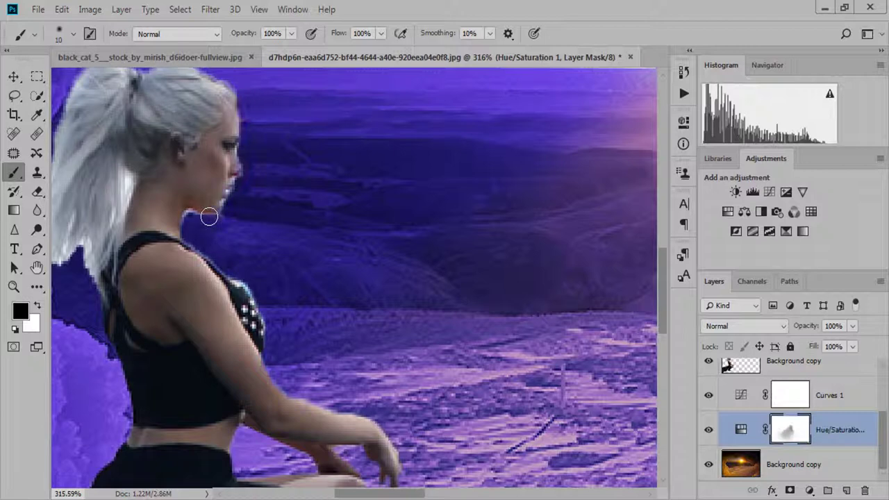
Step: Drag the Background copy layer below the Hue/Saturation adjustment
scroll(861, 434, up, 2)
scroll(861, 434, up, 1)
scroll(854, 438, down, 2)
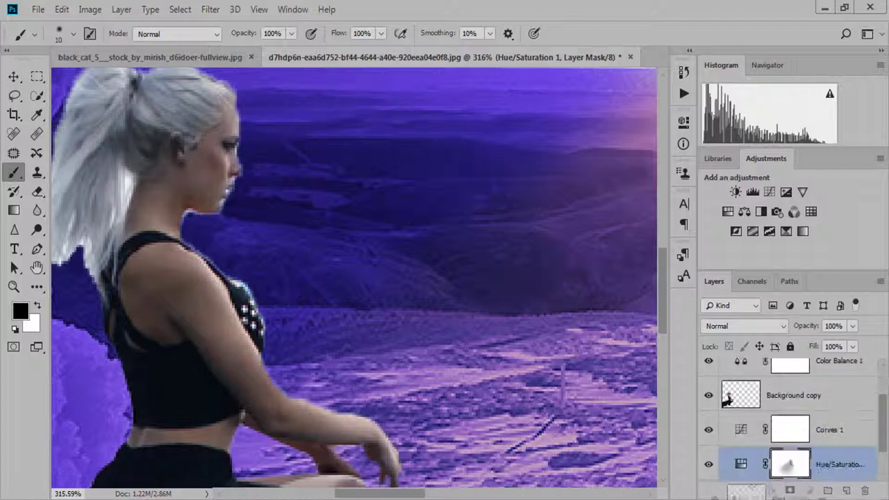
scroll(844, 445, down, 1)
mouse_move(837, 463)
mouse_down()
mouse_move(840, 476)
mouse_move(843, 455)
mouse_up()
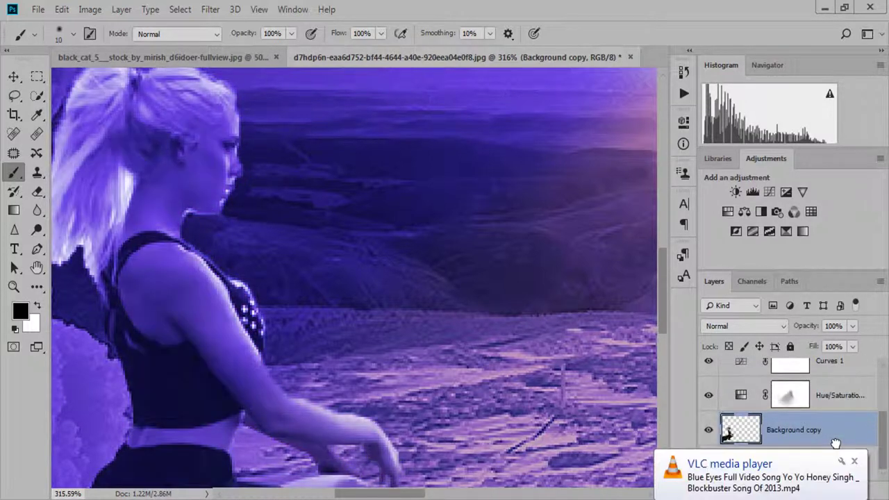
Step: Drag Background copy back above Hue/Saturation 1 and zoom in on the woman
scroll(506, 337, down, 1)
scroll(472, 323, down, 3)
scroll(361, 298, down, 2)
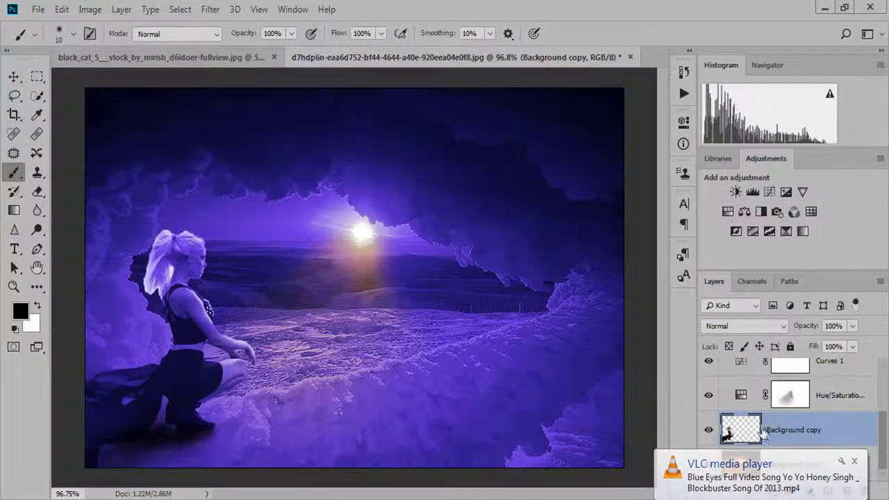
mouse_move(777, 432)
mouse_down()
mouse_move(785, 379)
mouse_move(775, 441)
mouse_up()
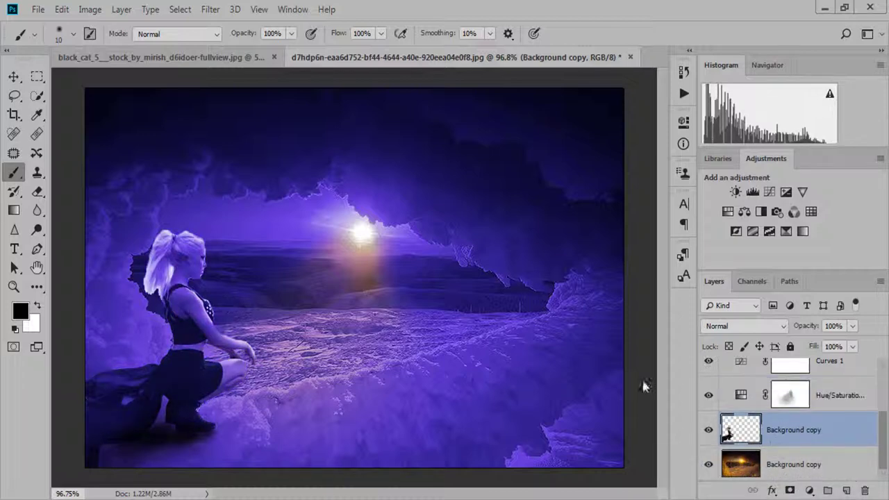
scroll(643, 382, down, 1)
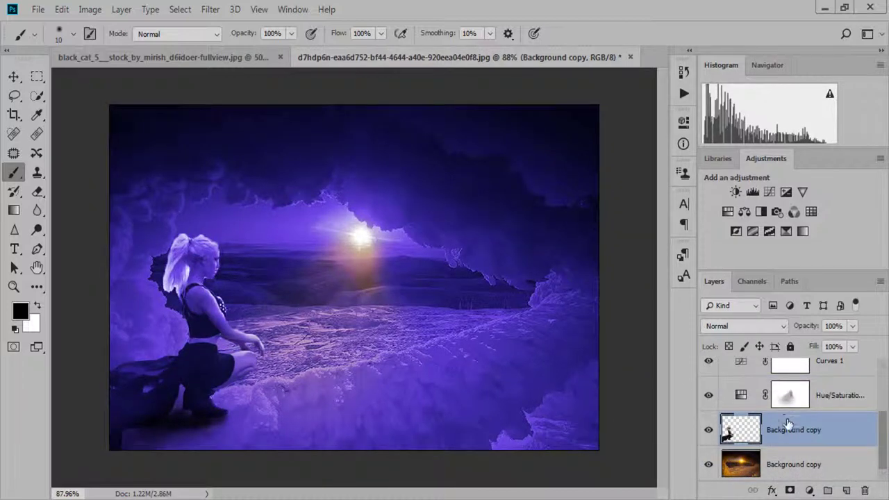
drag(787, 424, 786, 381)
scroll(198, 293, up, 4)
scroll(188, 293, up, 2)
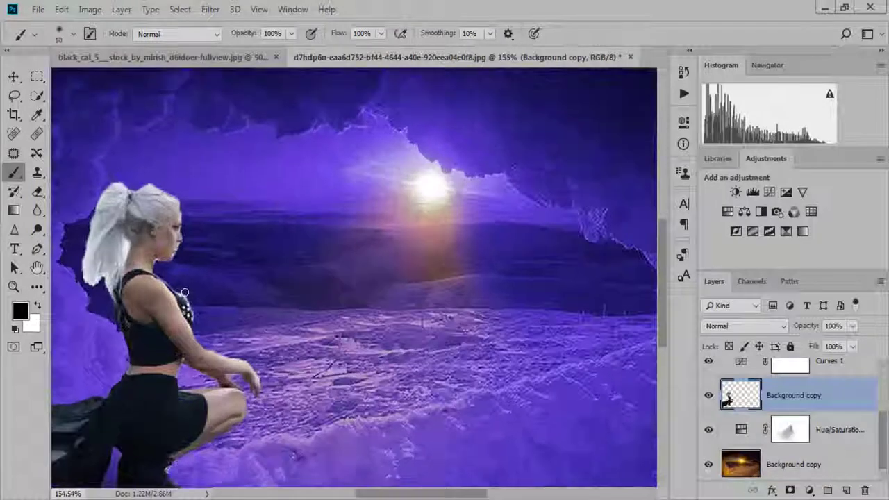
drag(184, 292, 263, 319)
Step: Add an empty Layer 2 and choose bright orange as the foreground colour
click(846, 490)
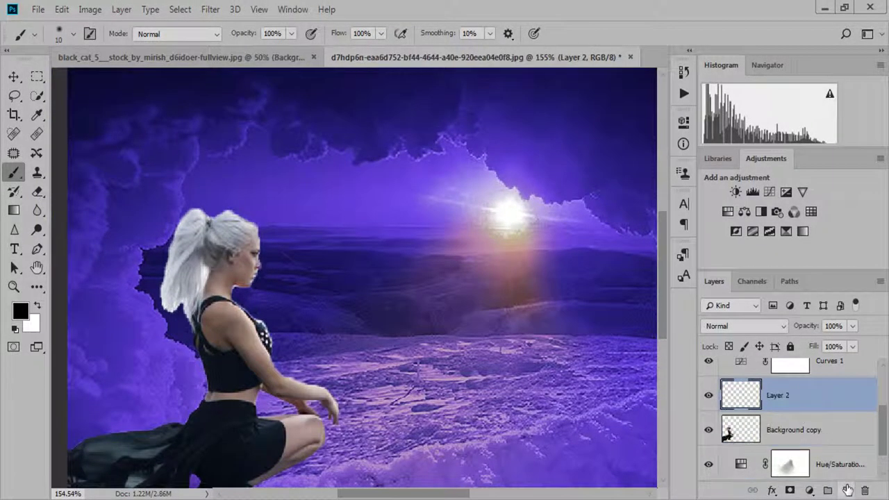
click(28, 308)
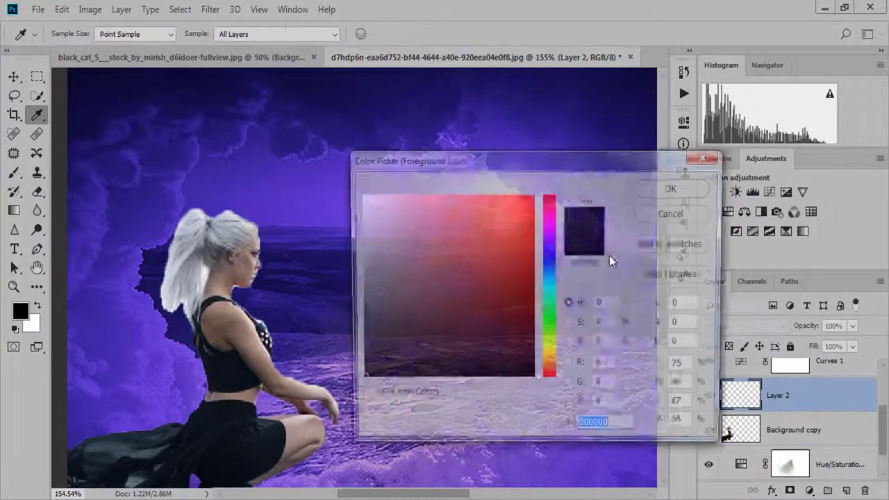
drag(548, 360, 551, 368)
click(516, 202)
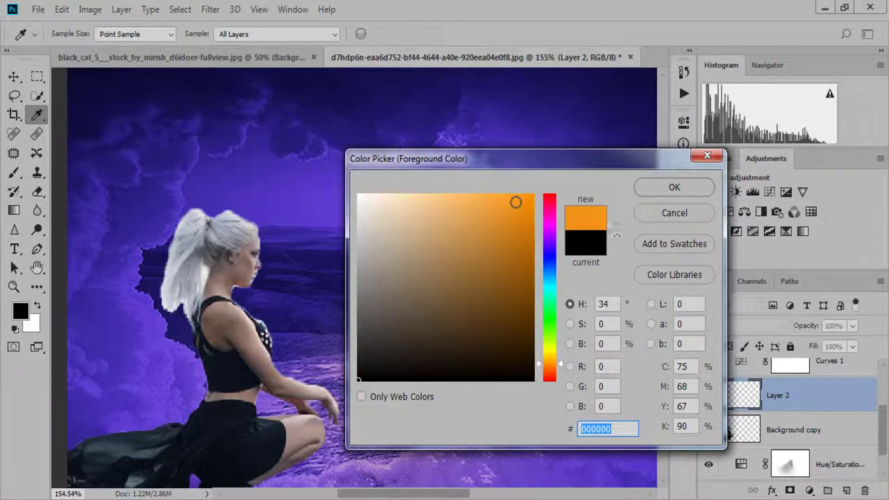
click(676, 191)
Step: Set Layer 2's blend mode to Overlay
click(765, 324)
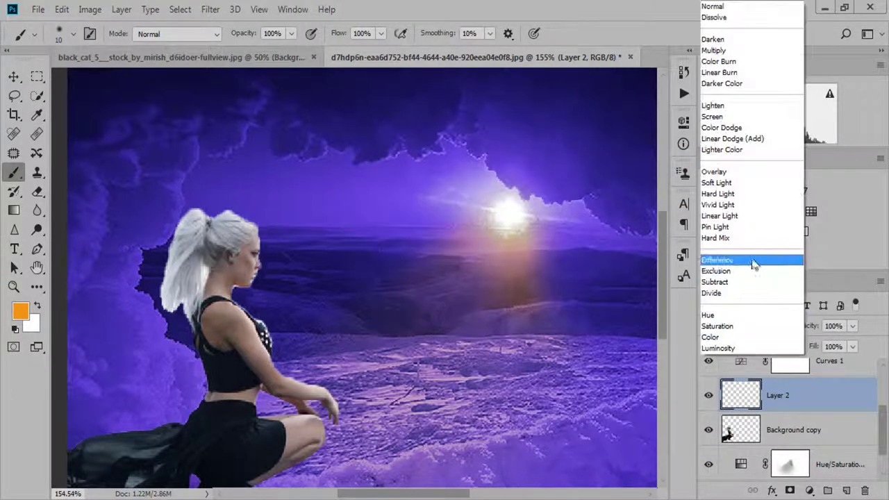
click(709, 174)
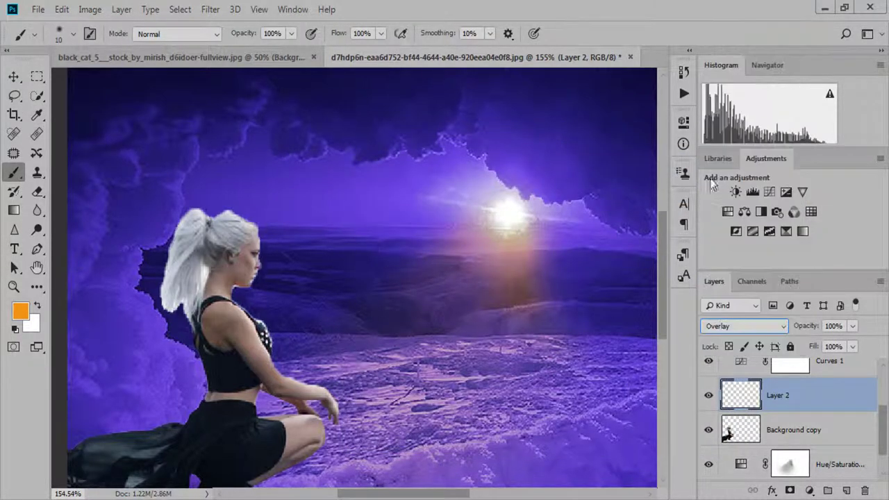
key(Down)
key(Up)
Step: Paint orange glow along the hair edge, neck and shoulder, down the arm, and atop the thigh
scroll(254, 260, up, 1)
scroll(278, 250, up, 1)
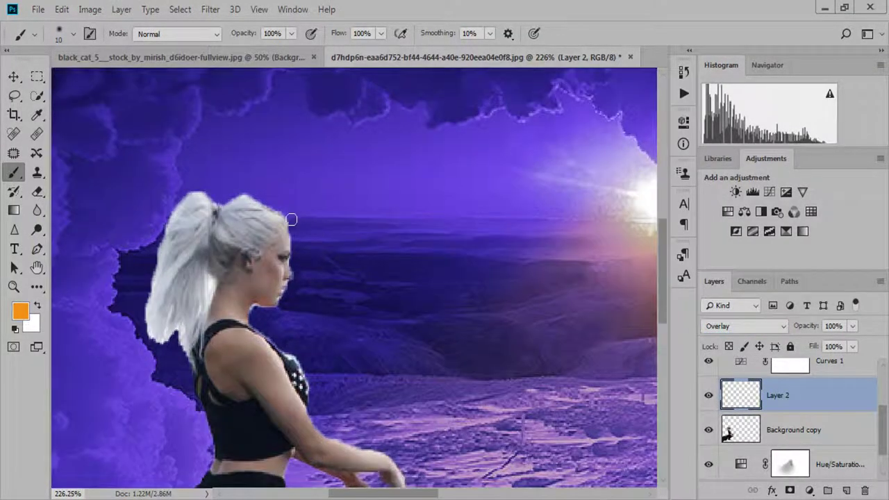
drag(291, 220, 288, 279)
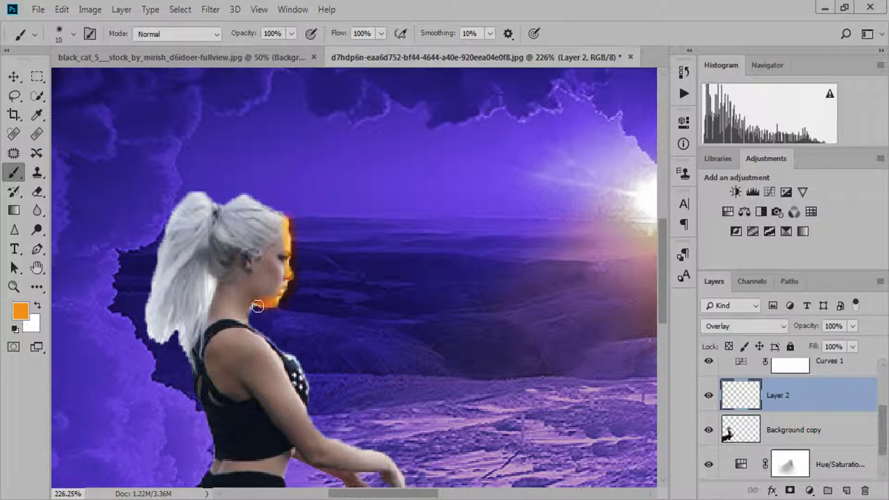
drag(285, 352, 259, 333)
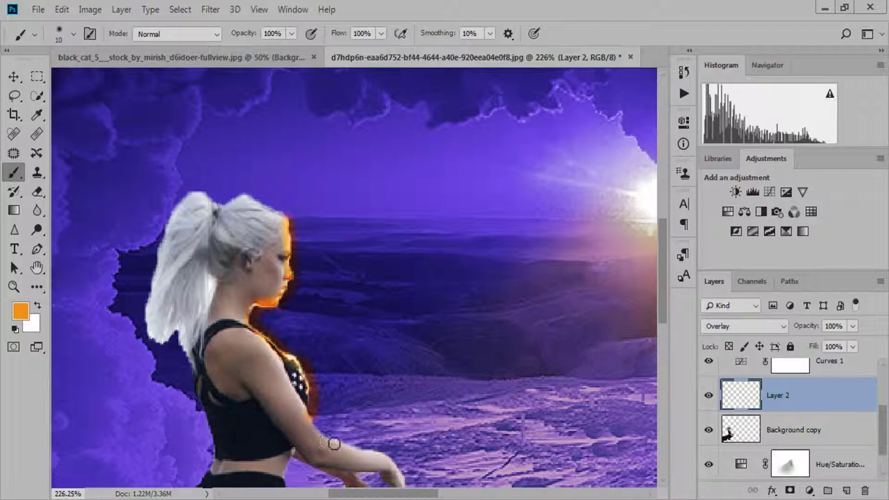
mouse_move(333, 443)
mouse_down()
mouse_move(407, 473)
mouse_move(373, 316)
mouse_up()
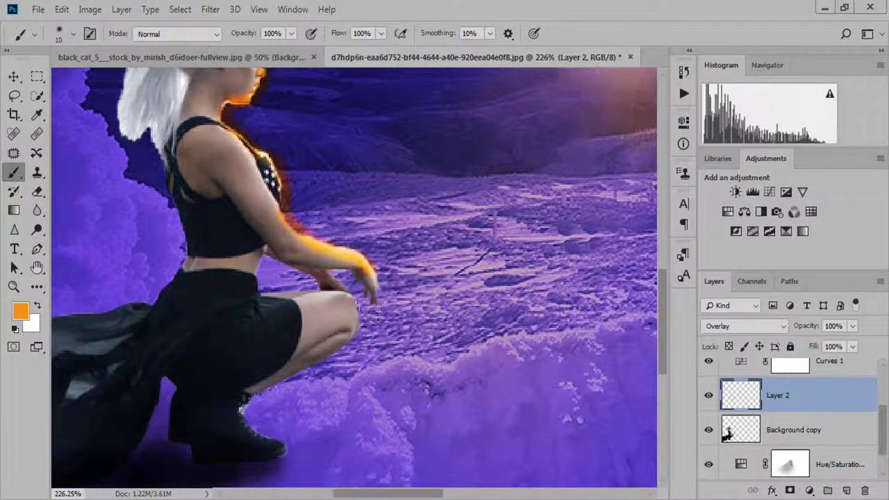
drag(346, 294, 302, 297)
scroll(364, 314, down, 1)
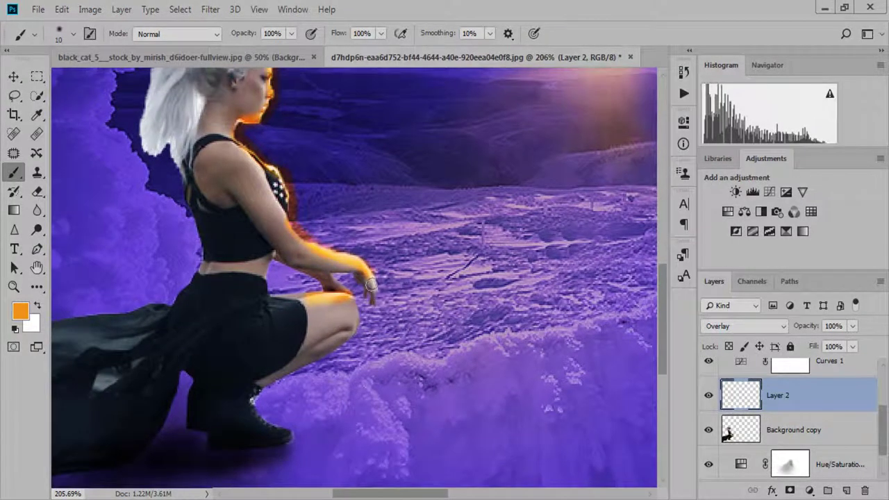
scroll(379, 312, down, 5)
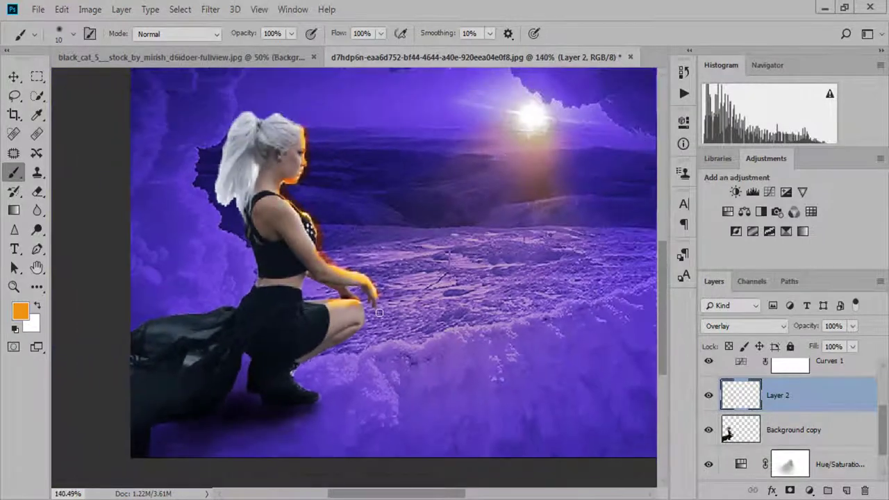
scroll(379, 312, down, 1)
scroll(379, 312, down, 8)
scroll(378, 312, up, 5)
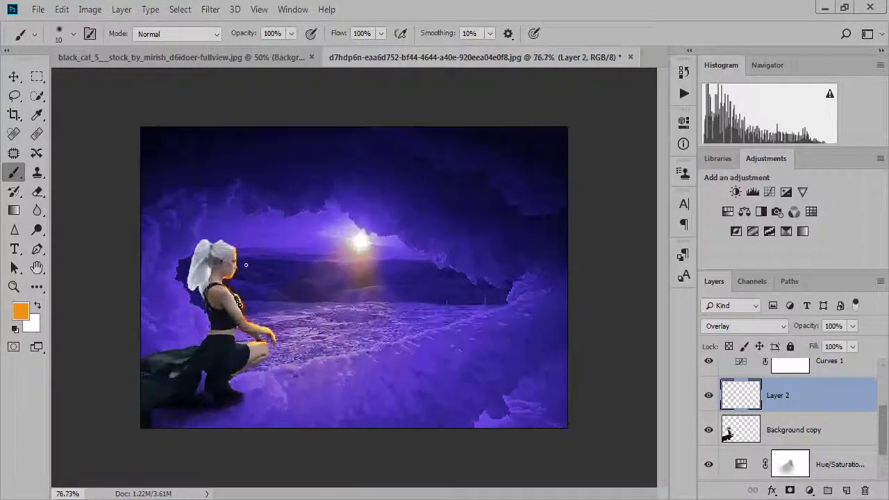
scroll(230, 264, up, 3)
scroll(312, 307, up, 2)
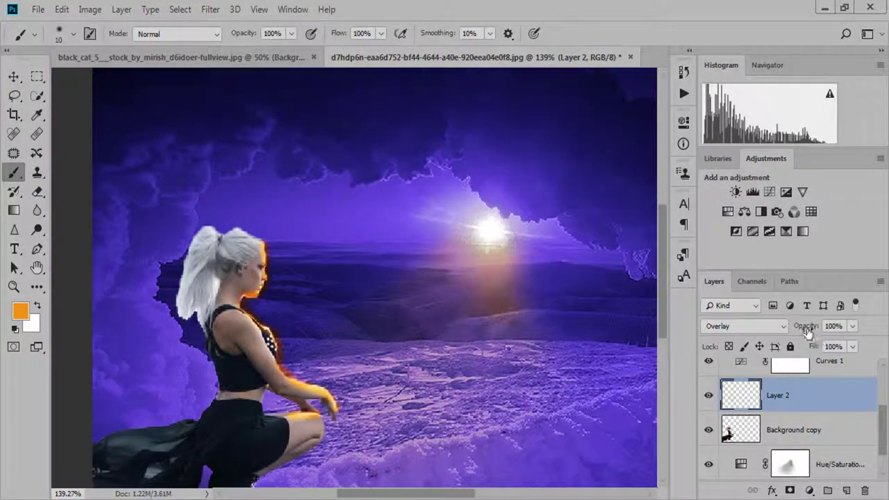
Step: Set Layer 2 to 77% opacity and narrow it to 89.47% width, nudging it into place
mouse_move(809, 326)
mouse_down()
mouse_move(769, 322)
mouse_move(794, 315)
mouse_up()
scroll(256, 363, up, 5)
key(v)
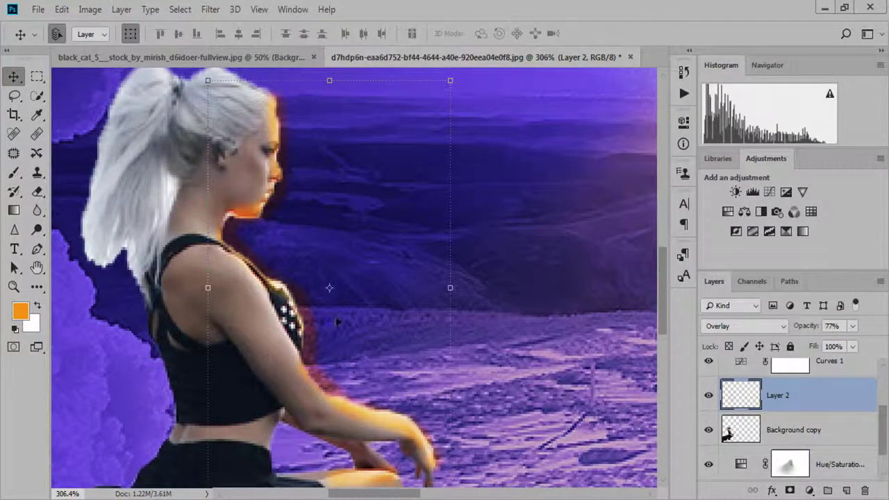
drag(450, 289, 438, 289)
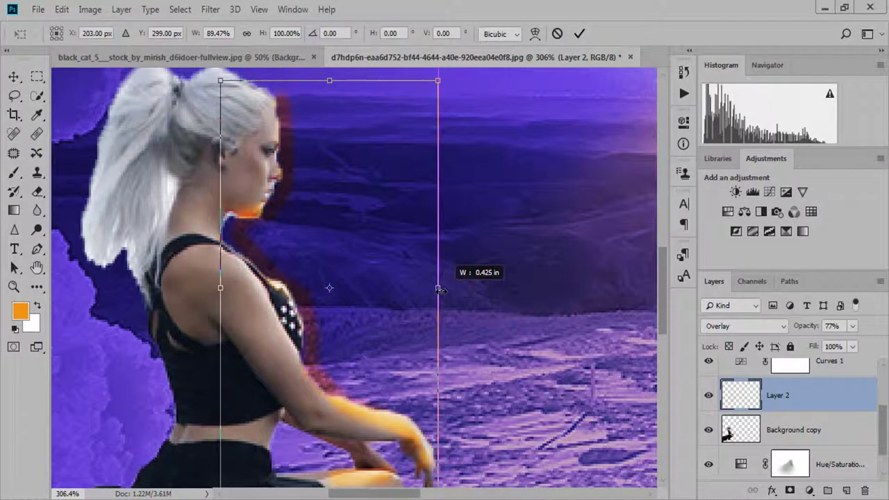
key(Left)
key(Left)
key(Left)
key(Left)
key(Left)
key(Left)
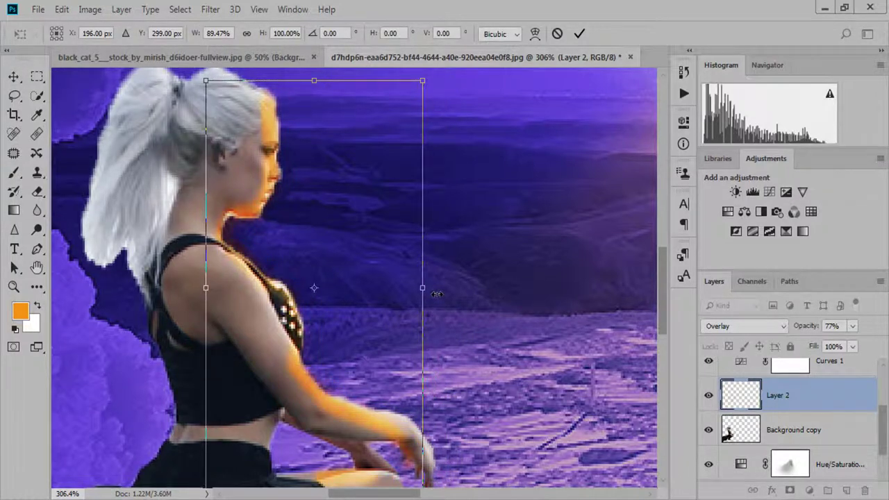
key(Right)
key(Right)
key(Right)
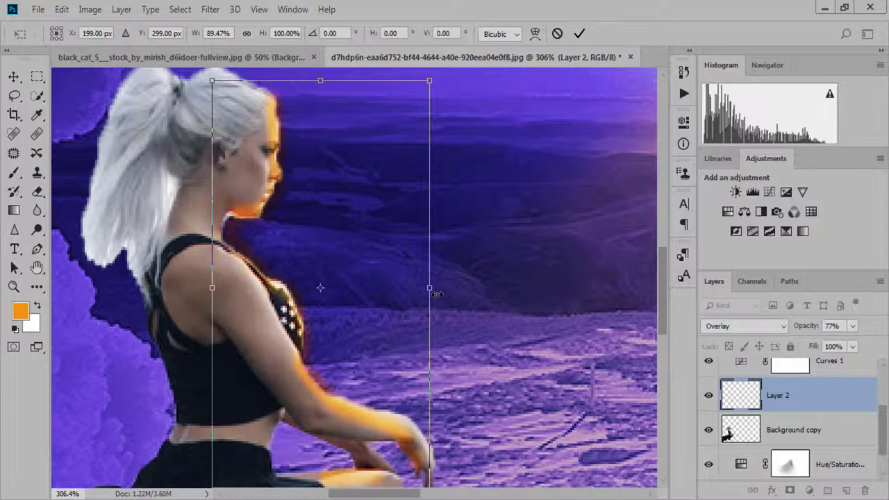
Step: Commit the 89.47% width transform on the rim-light layer
click(212, 9)
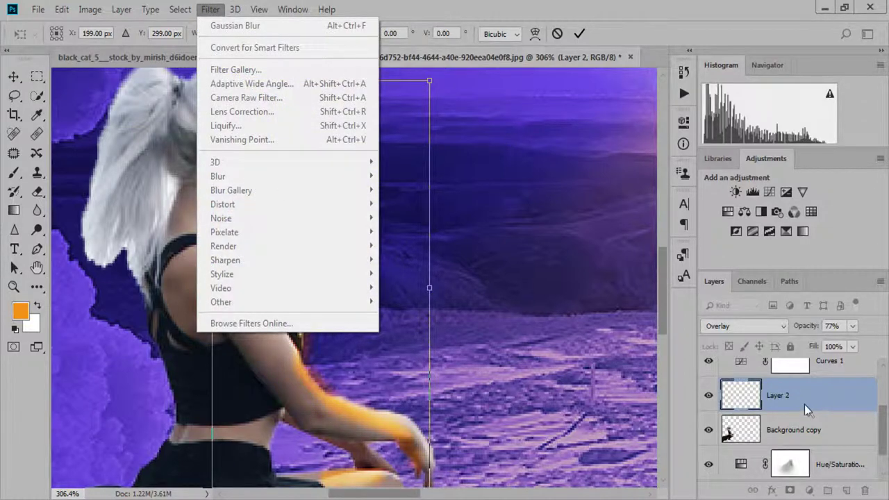
click(805, 404)
key(Return)
Step: Apply a Gaussian Blur with a 3.5-pixel radius to the rim light
click(235, 9)
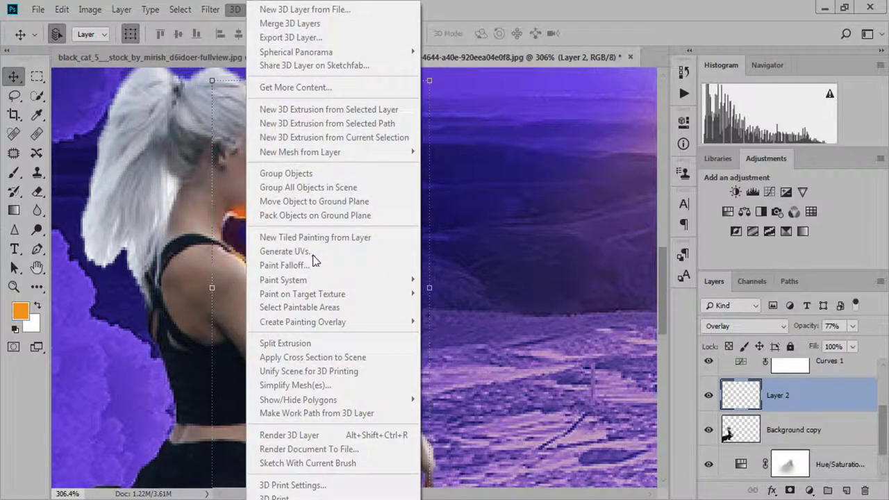
mouse_move(217, 176)
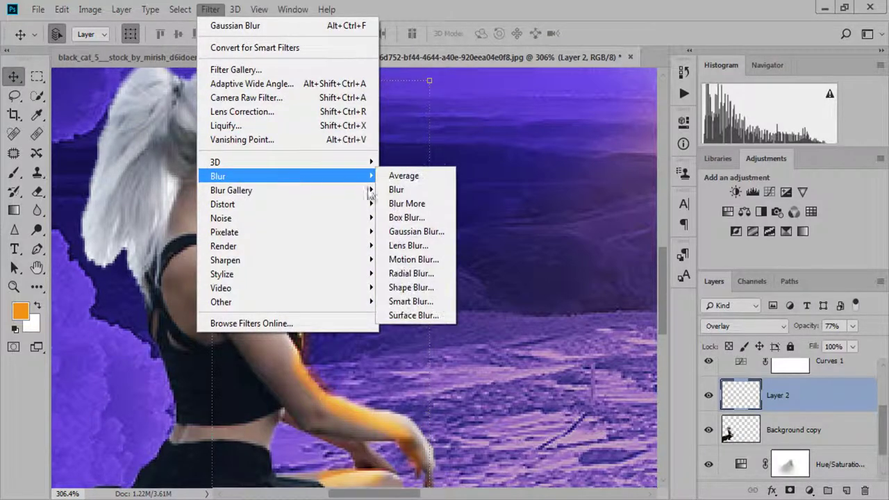
click(406, 236)
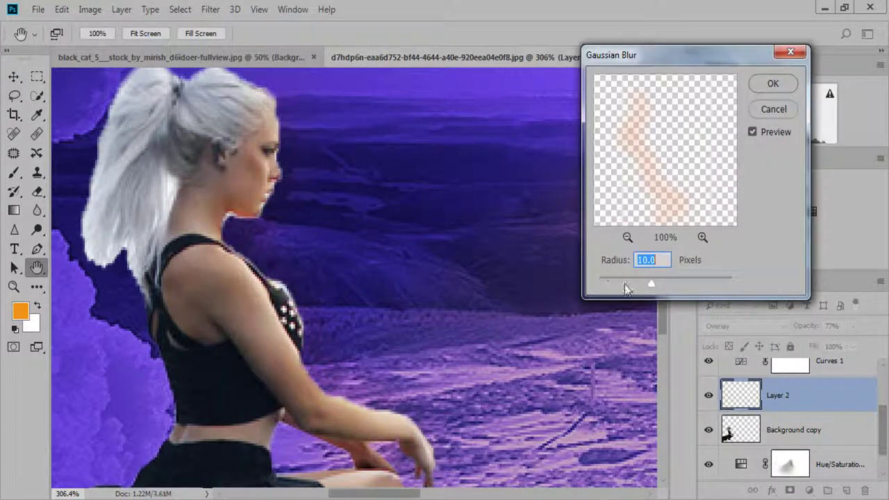
drag(616, 278, 623, 284)
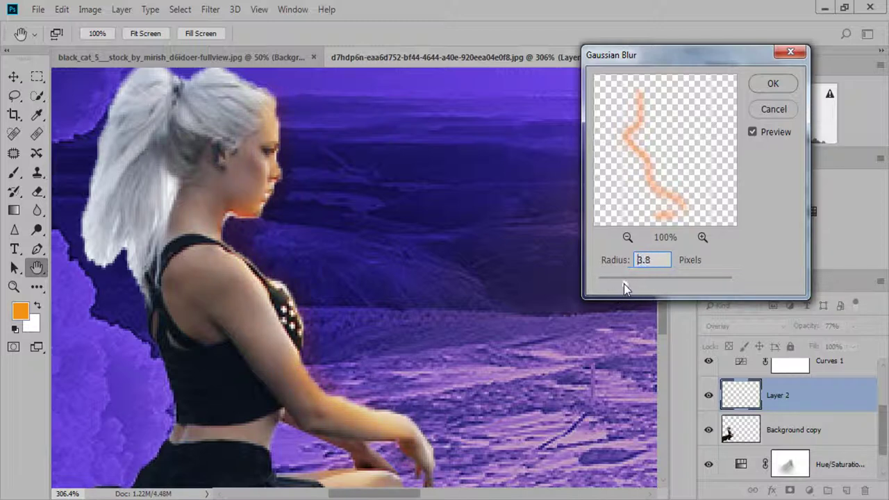
click(770, 95)
key(v)
scroll(470, 364, down, 5)
scroll(566, 371, down, 2)
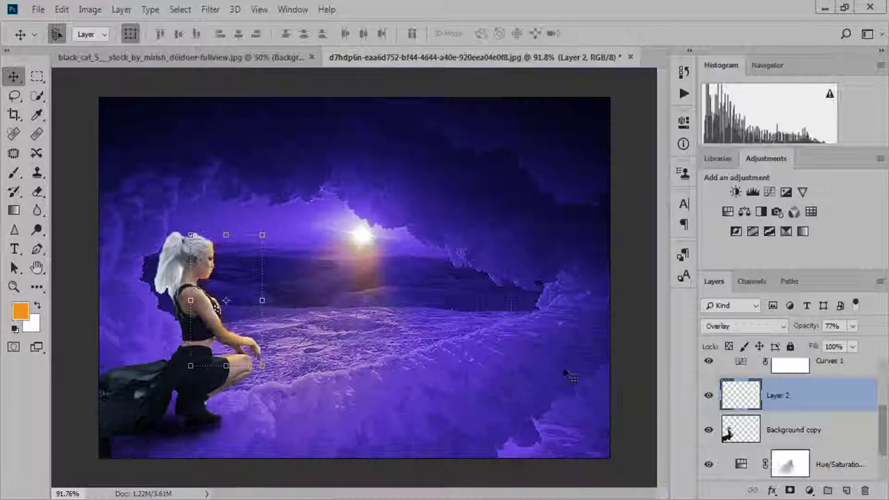
click(709, 394)
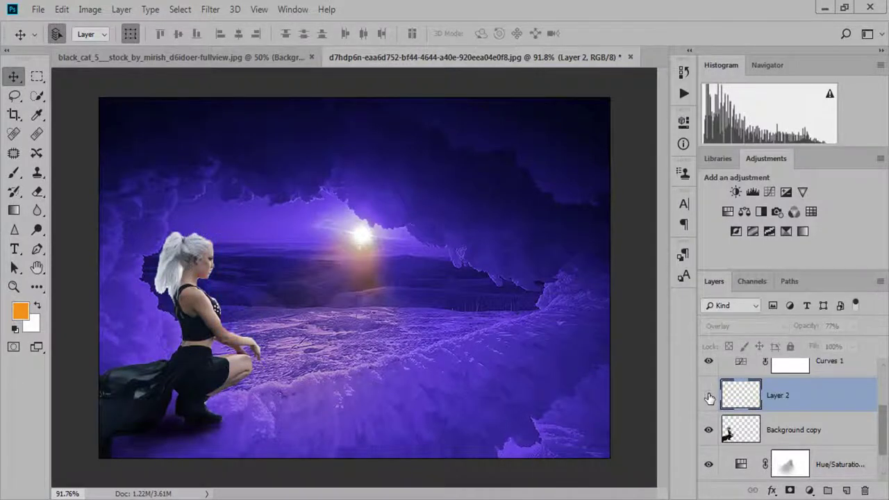
click(709, 395)
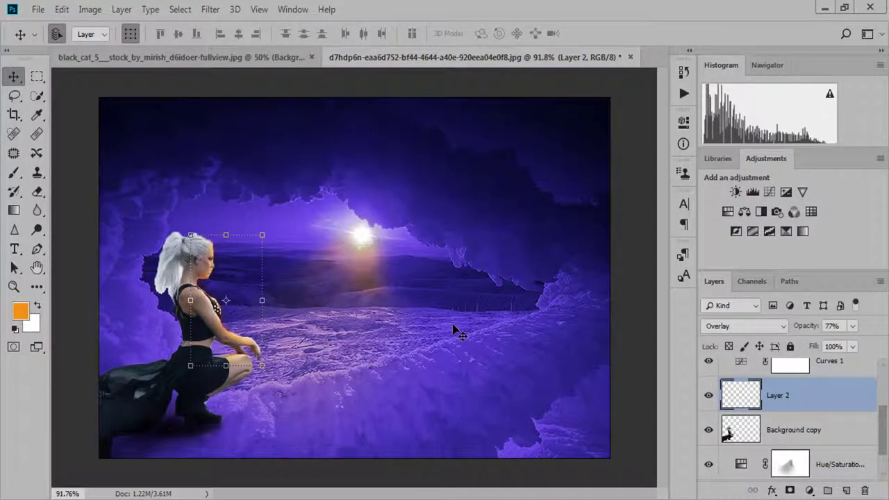
scroll(453, 328, down, 1)
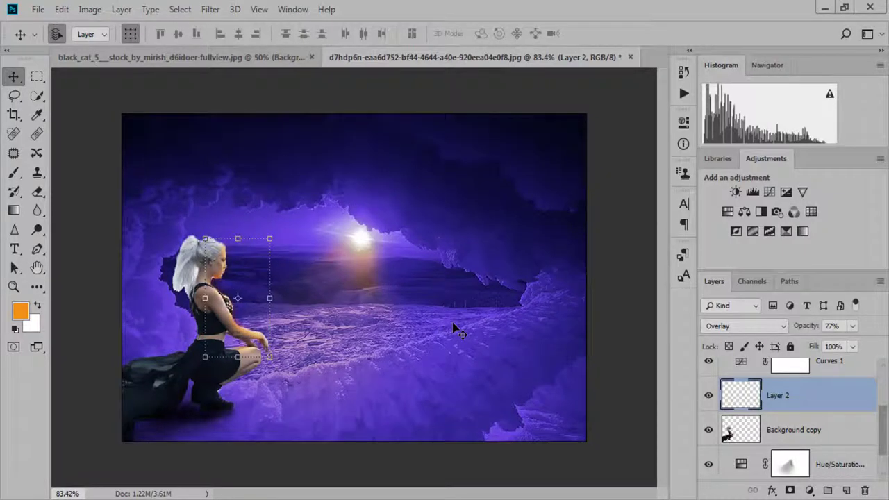